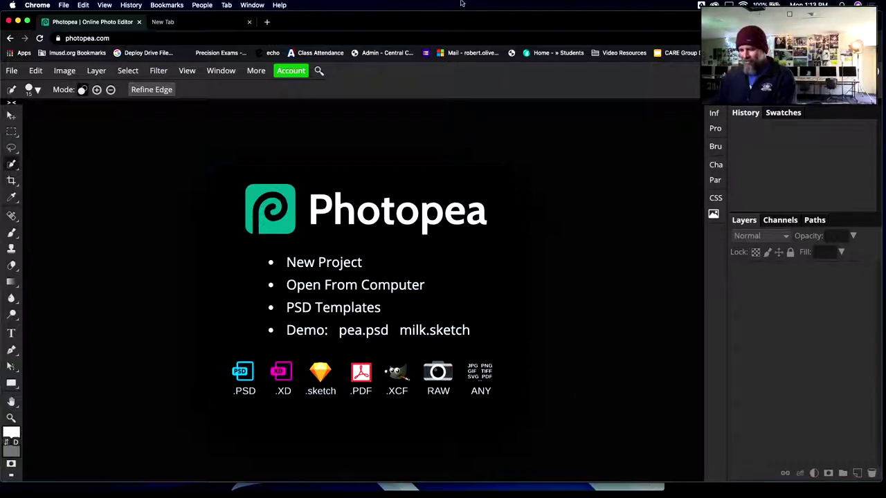
# Search Google for "hot dog" in the empty browser tab and show the image results.
pyautogui.click(264, 22)
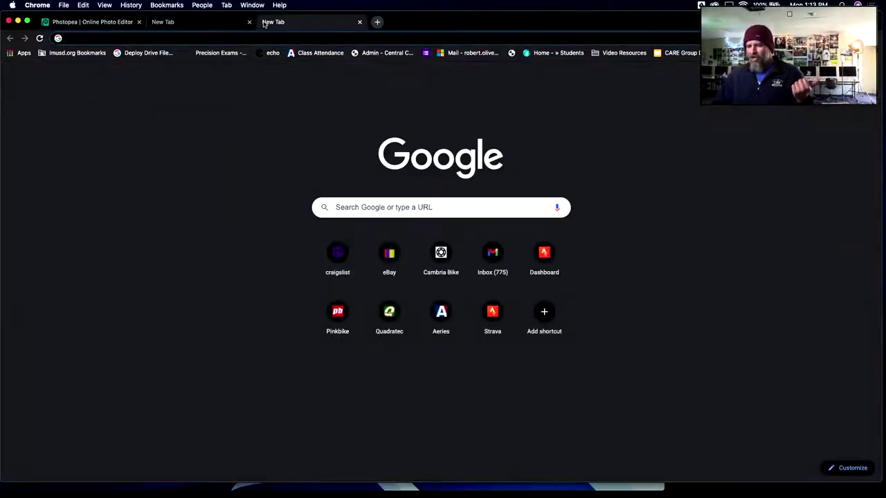
pyautogui.click(200, 26)
pyautogui.click(165, 38)
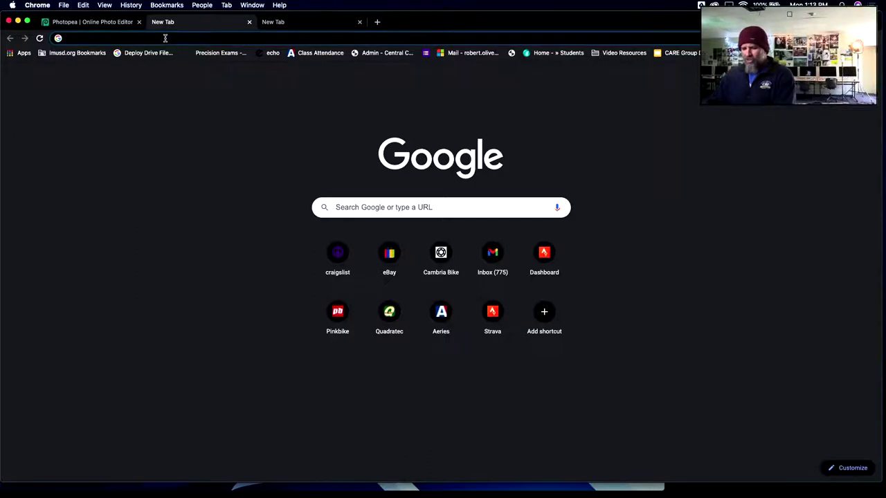
pyautogui.write('hot dog')
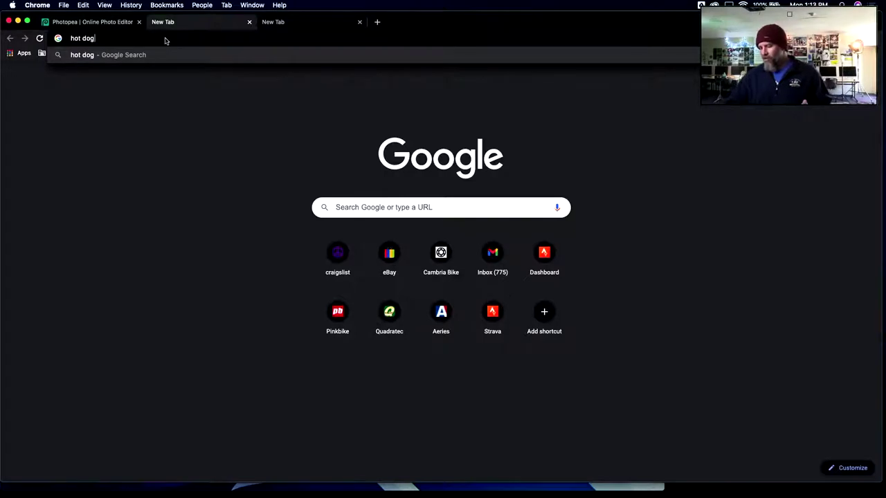
pyautogui.press('Return')
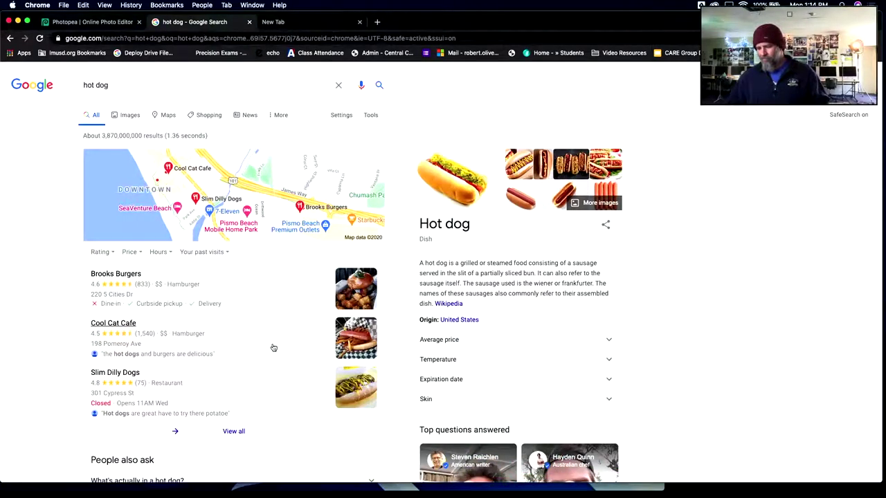
pyautogui.click(130, 116)
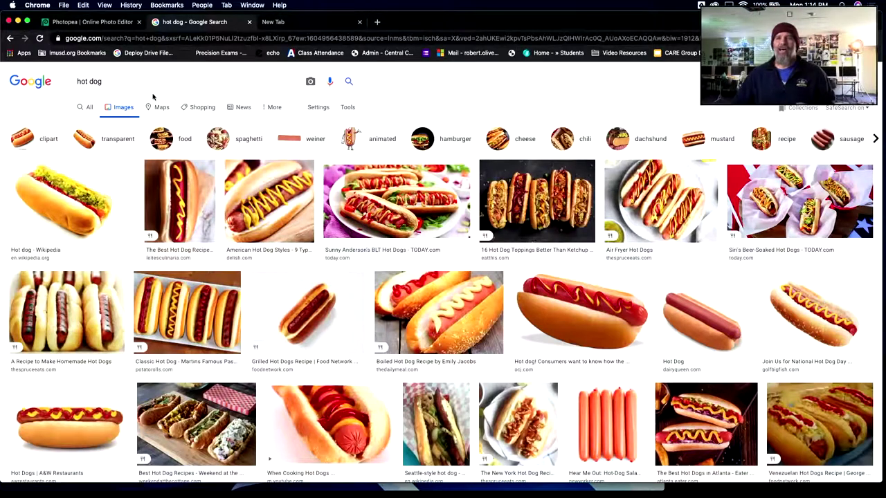
# Look through the image filter options and go to Google's advanced image search for hot dog.
pyautogui.click(347, 108)
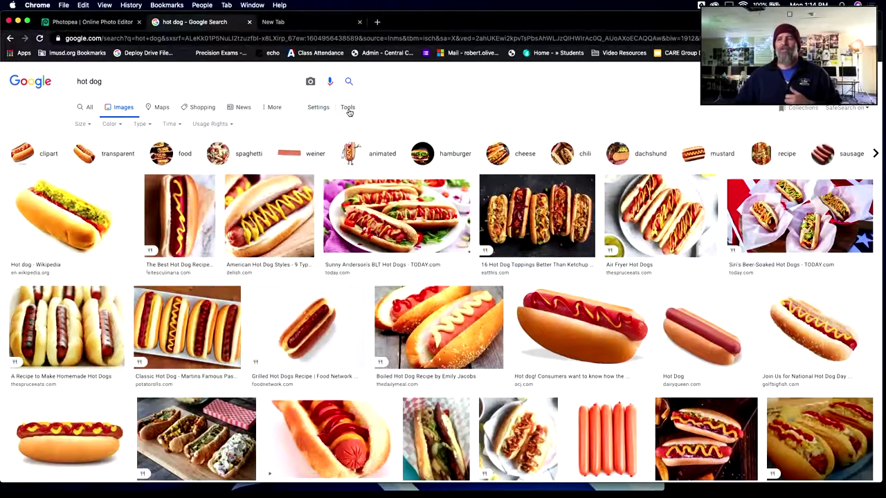
pyautogui.click(88, 125)
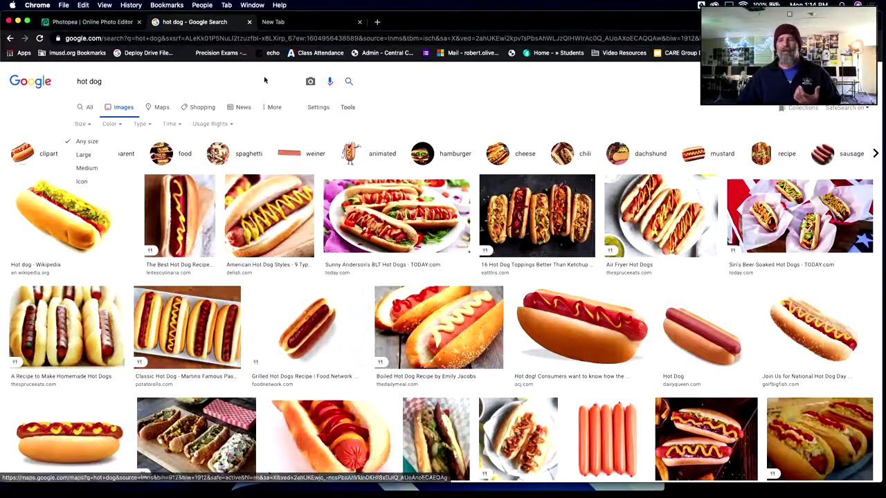
pyautogui.click(317, 109)
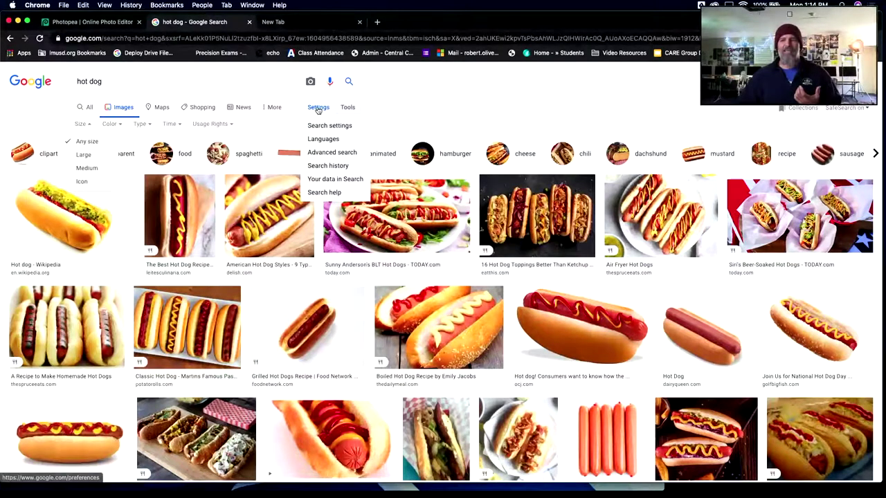
pyautogui.click(327, 155)
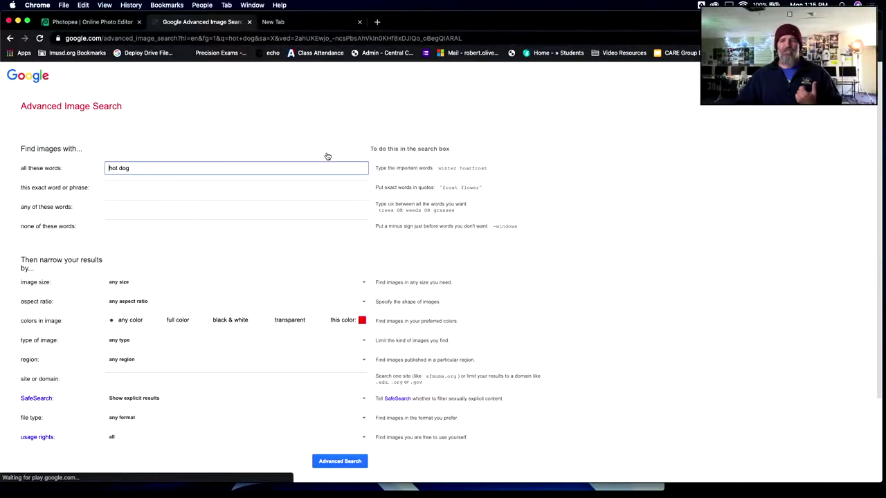
# Set the image size to Larger than 2 MP and run the advanced search.
pyautogui.scroll(-1, 75, 270)
pyautogui.scroll(-2, 74, 271)
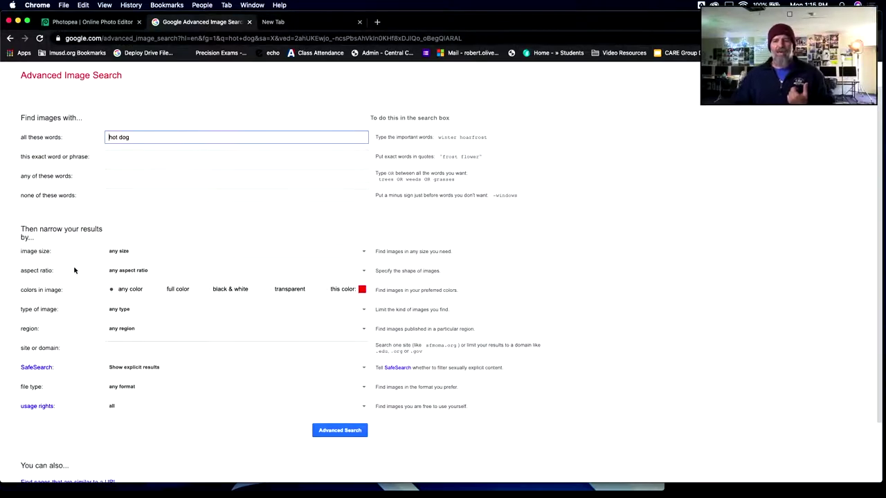
pyautogui.scroll(-1, 75, 270)
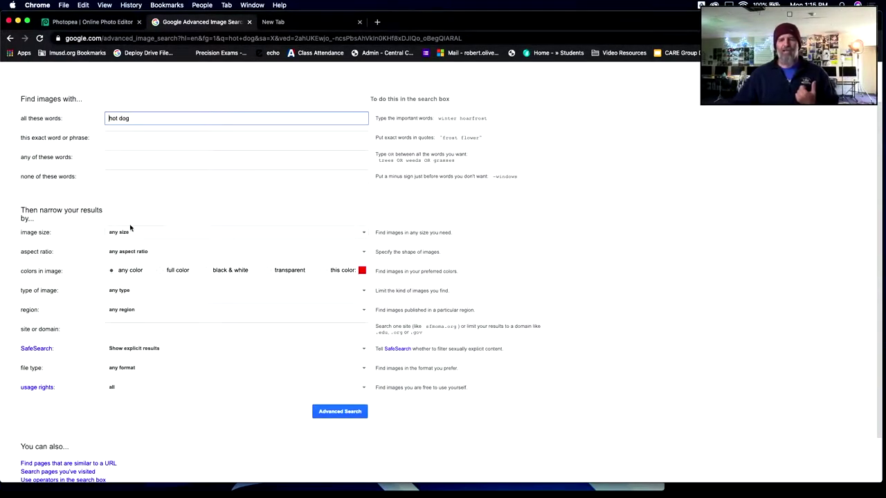
pyautogui.click(170, 234)
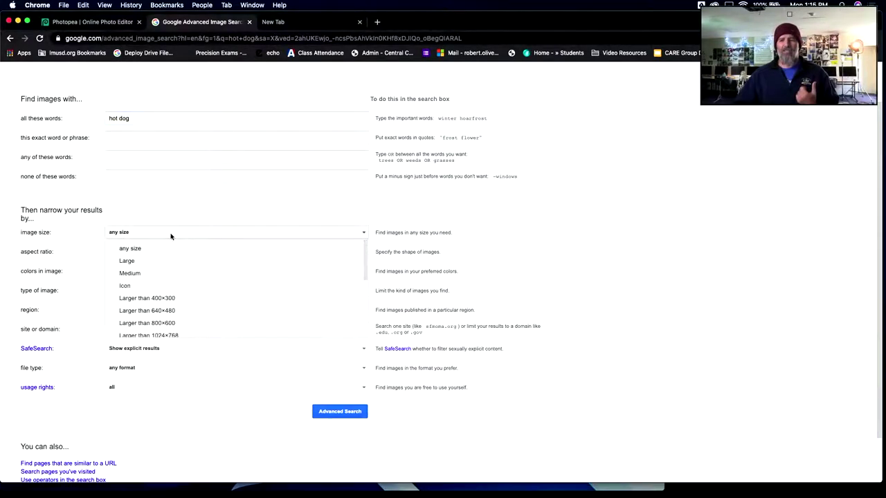
pyautogui.scroll(-2, 155, 310)
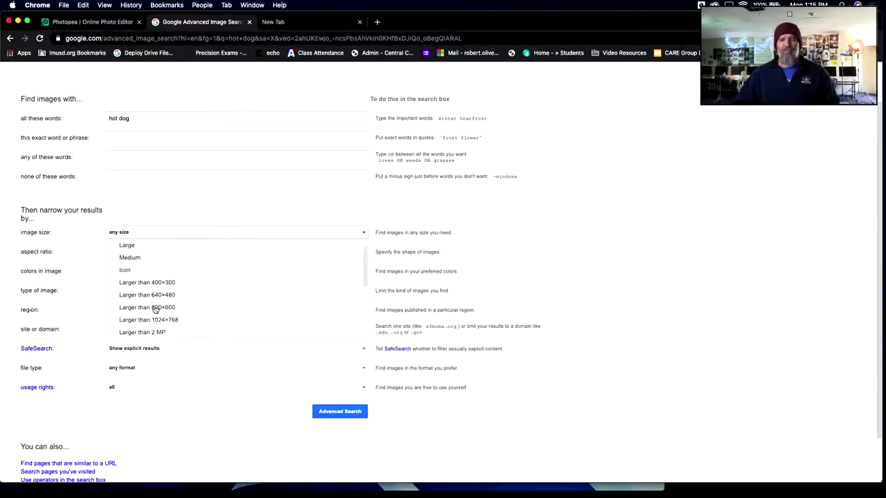
pyautogui.scroll(-1, 154, 305)
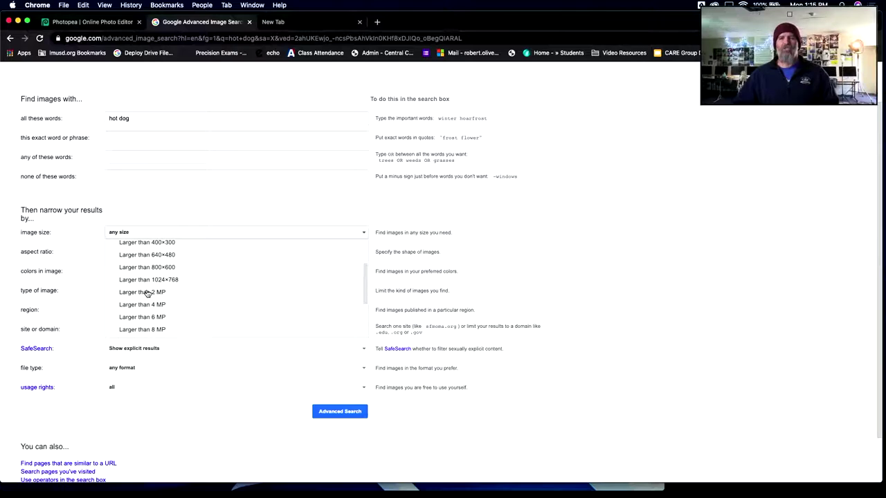
pyautogui.click(147, 294)
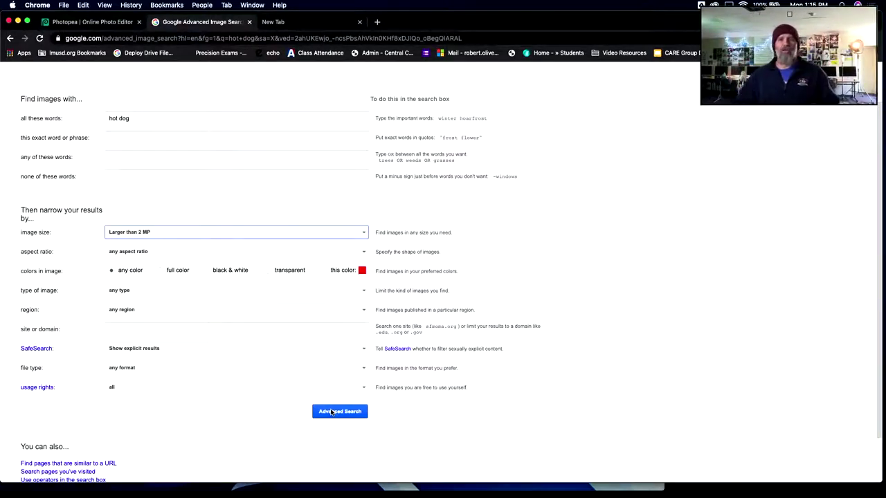
pyautogui.click(332, 411)
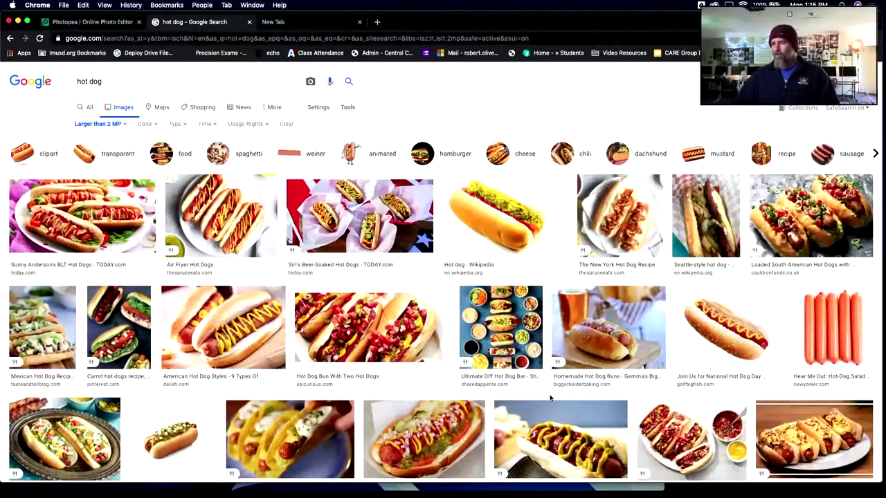
# Browse the hot dog results and visit the Time Magazine page of the mustard-topped hot dog on a white plate.
pyautogui.scroll(-1, 550, 398)
pyautogui.scroll(-3, 541, 388)
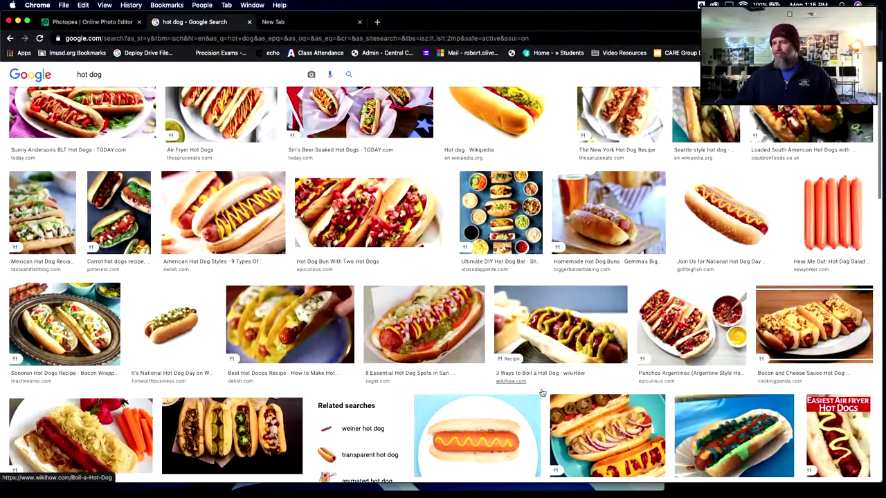
pyautogui.scroll(-5, 542, 392)
pyautogui.scroll(4, 542, 393)
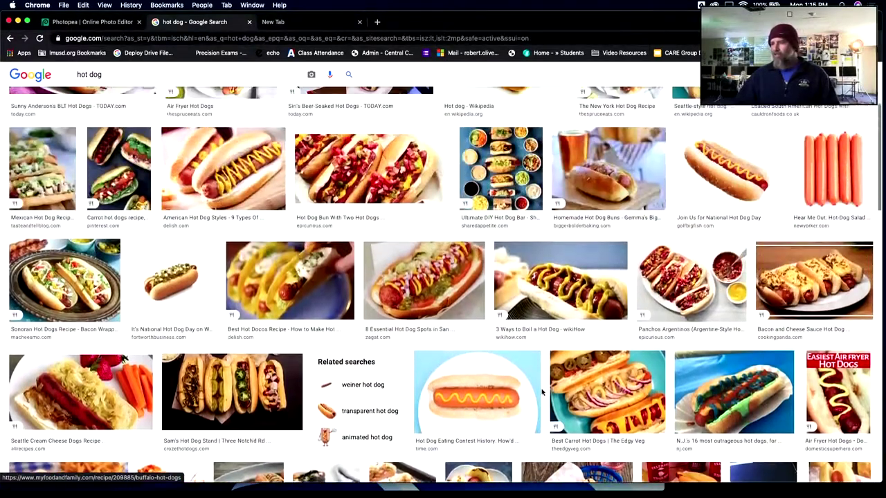
pyautogui.scroll(4, 541, 392)
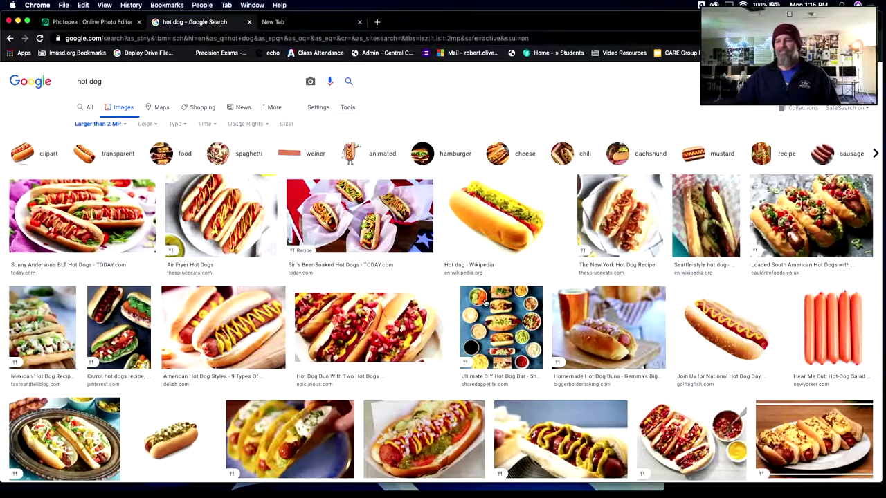
pyautogui.scroll(-1, 448, 334)
pyautogui.scroll(-5, 449, 333)
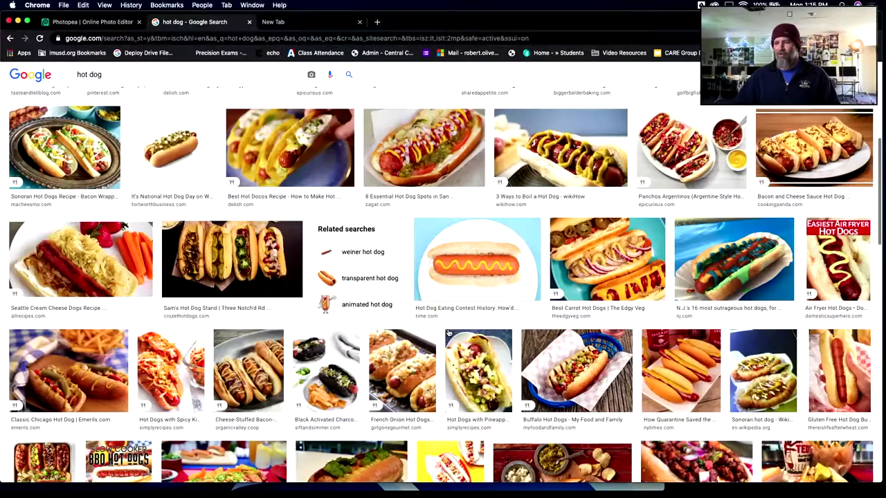
pyautogui.scroll(-1, 448, 333)
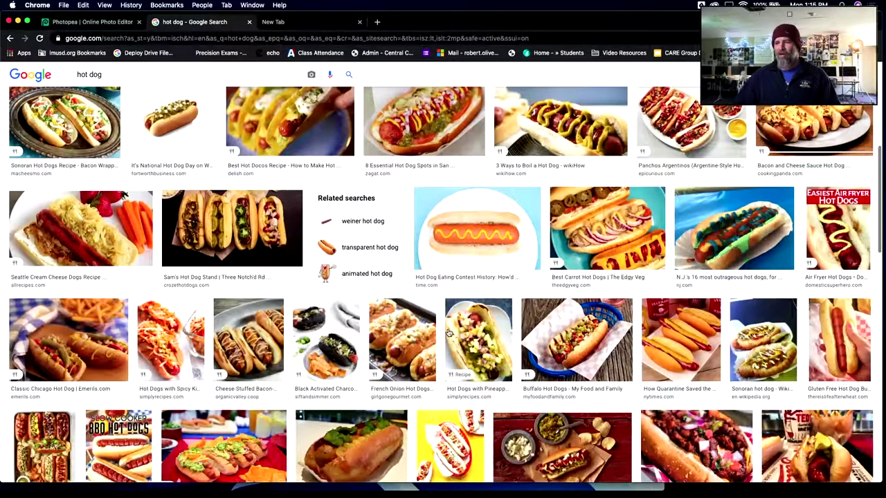
pyautogui.click(479, 245)
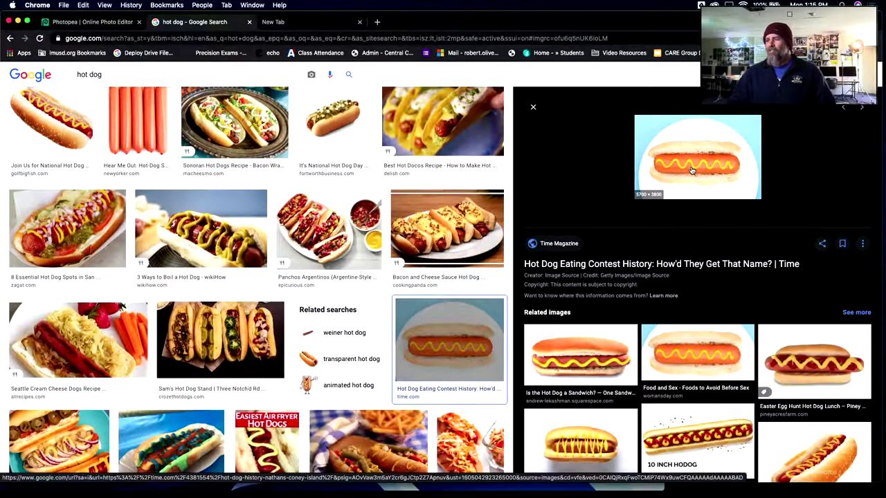
pyautogui.click(692, 171)
# Copy the hot dog picture from the Time article and decline the newsletter sign-up.
pyautogui.scroll(-4, 391, 300)
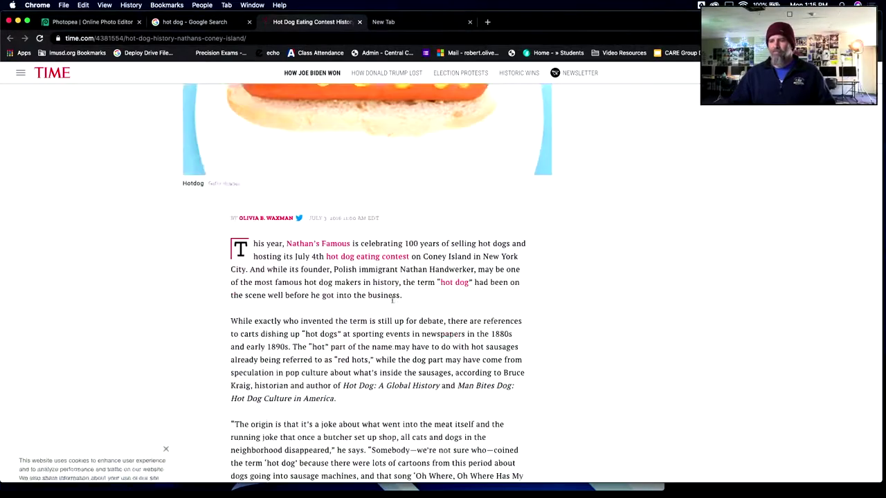
pyautogui.scroll(3, 391, 300)
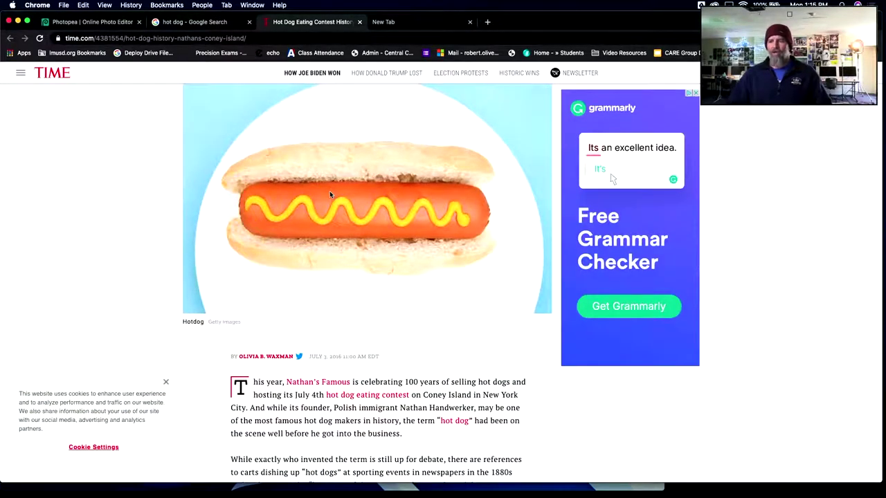
pyautogui.rightClick(329, 191)
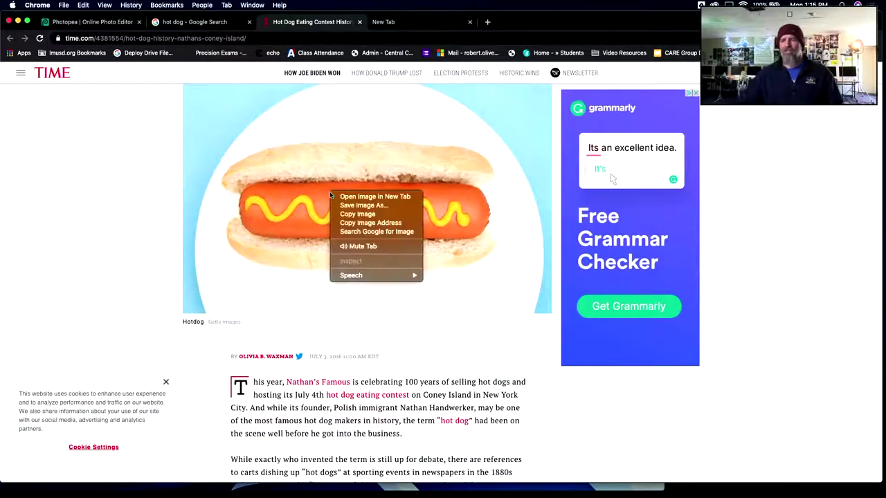
pyautogui.click(358, 215)
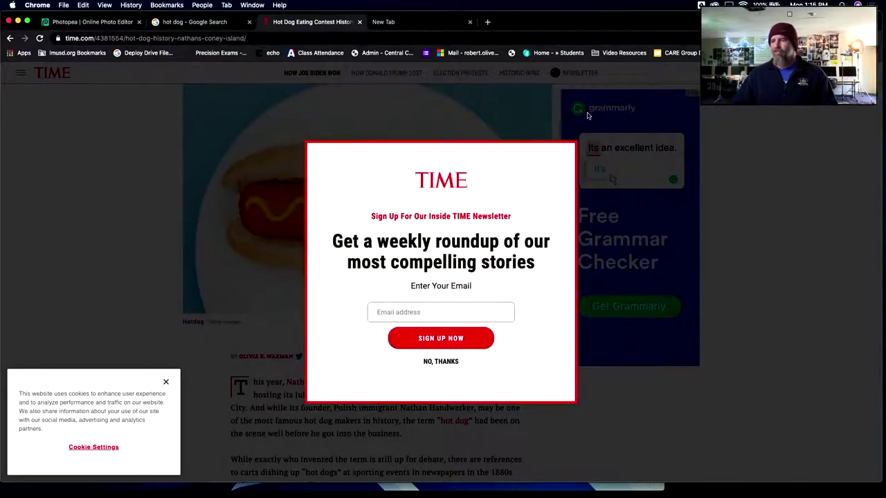
pyautogui.click(439, 362)
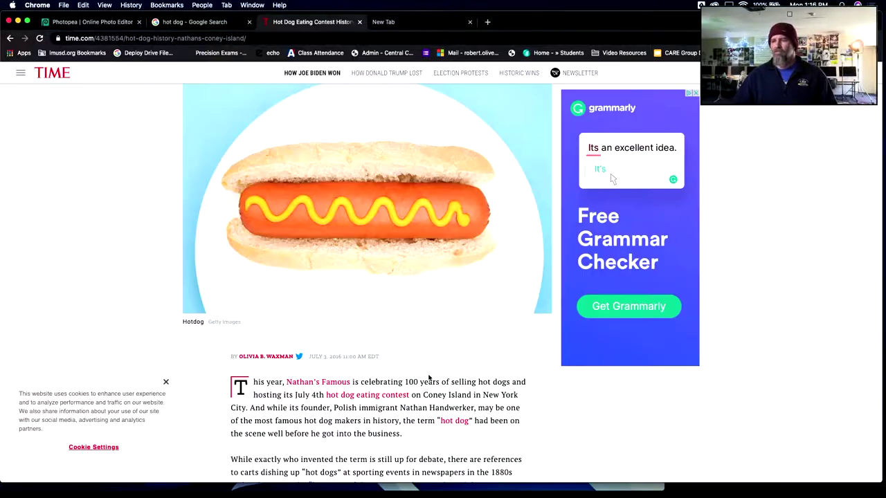
# Save the article's hot dog image to the Desktop under the name hotdog.
pyautogui.rightClick(339, 198)
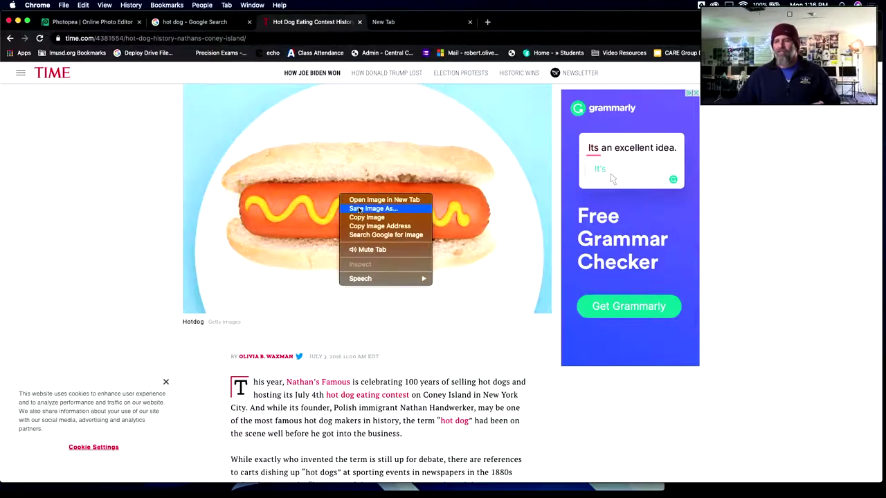
pyautogui.click(358, 209)
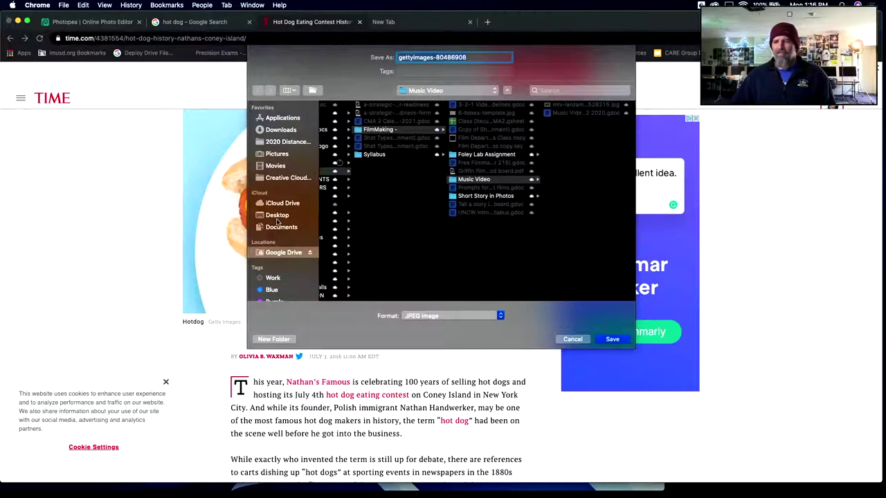
pyautogui.scroll(-2, 278, 227)
pyautogui.scroll(2, 276, 218)
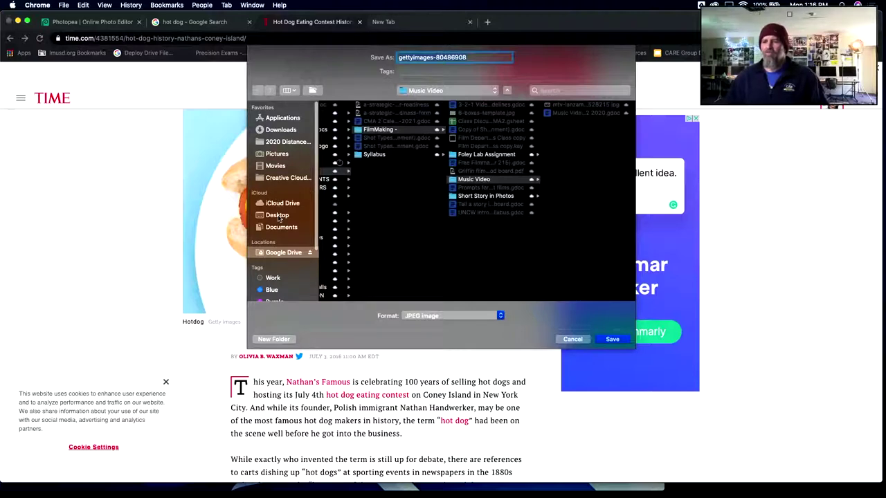
pyautogui.click(278, 217)
pyautogui.click(468, 59)
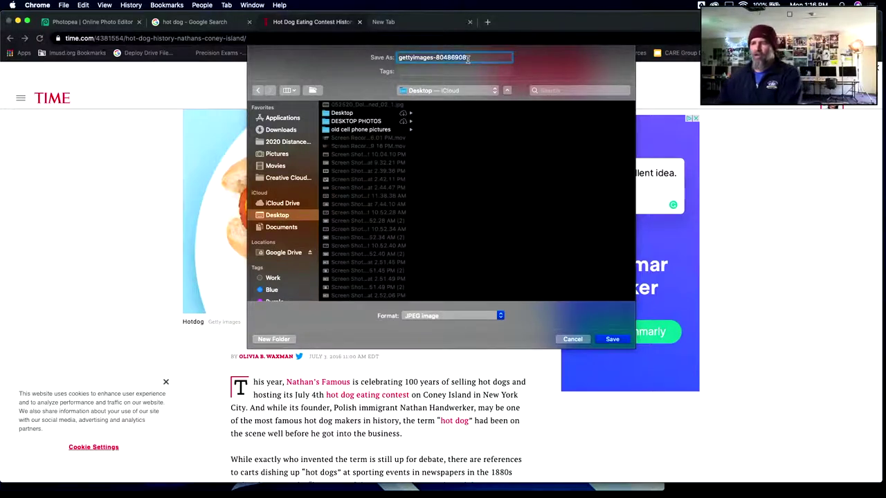
pyautogui.write('hotdog')
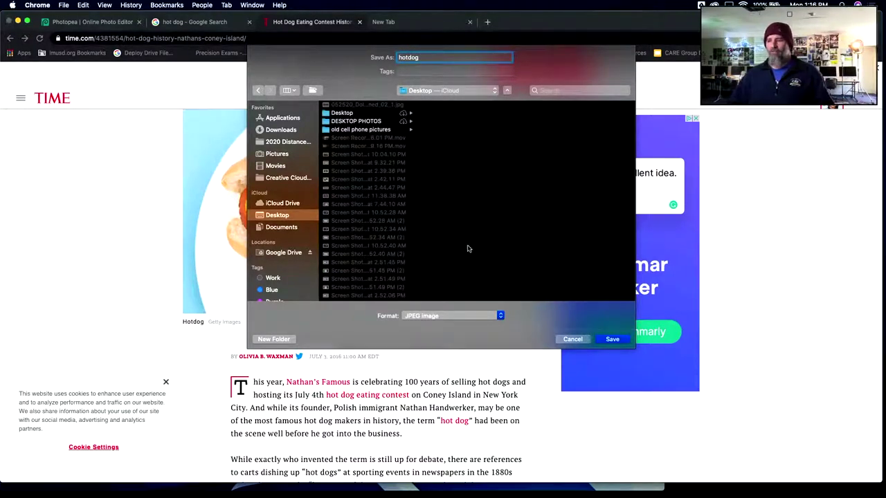
pyautogui.click(613, 339)
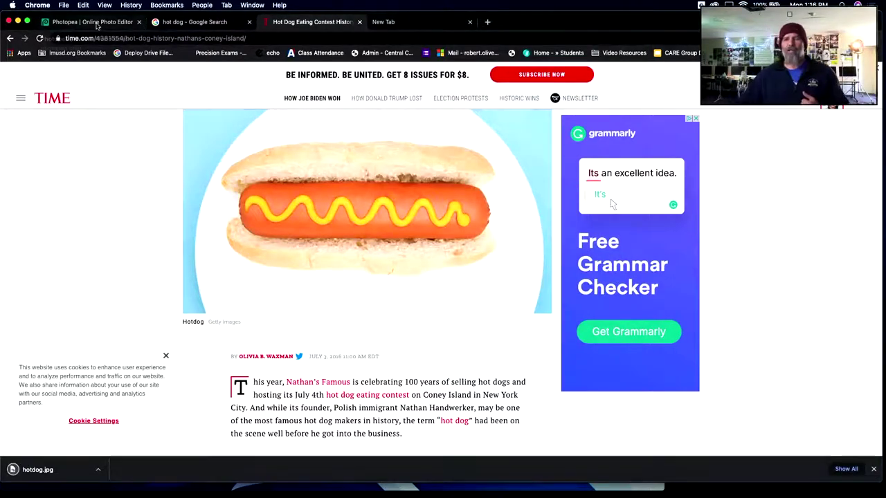
pyautogui.click(127, 25)
pyautogui.click(12, 72)
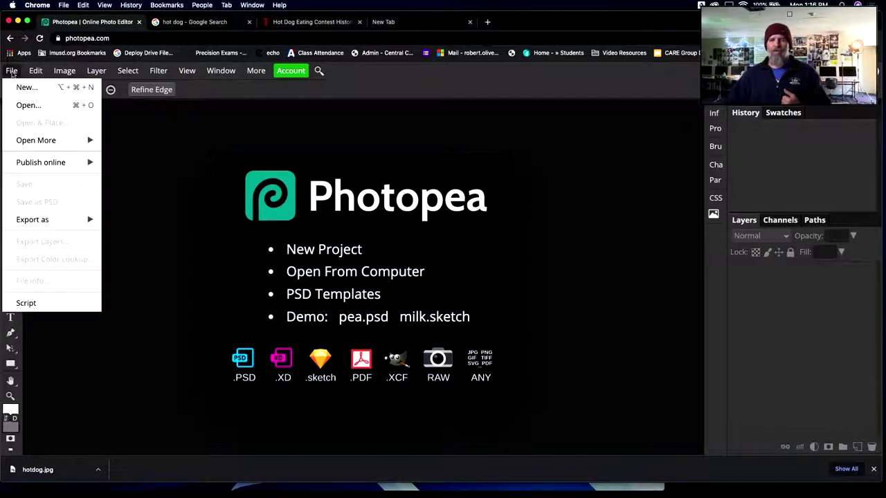
pyautogui.click(27, 105)
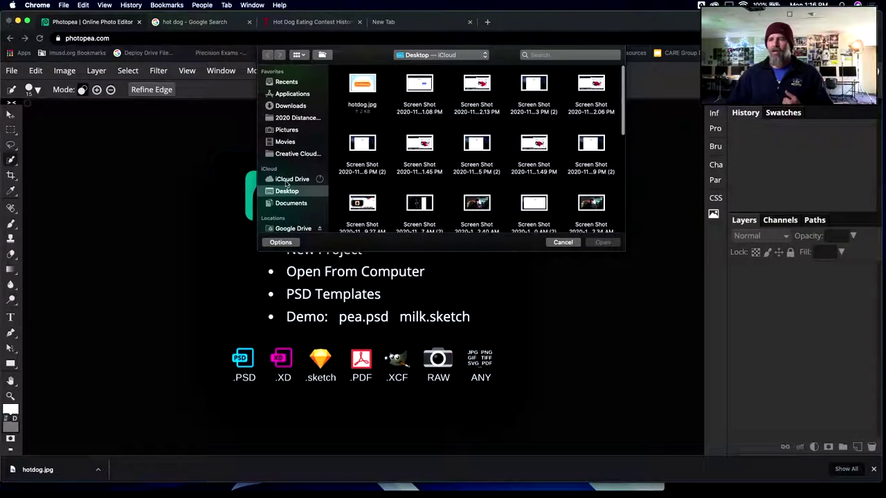
pyautogui.click(360, 84)
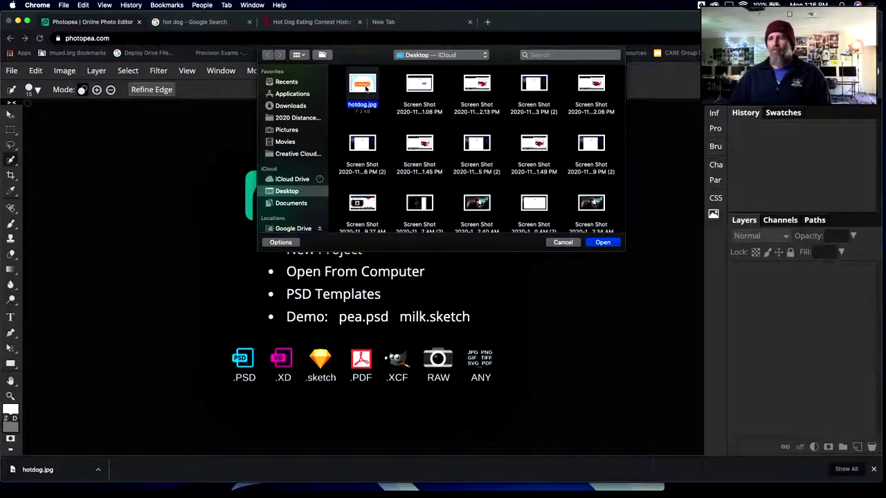
pyautogui.moveTo(346, 477)
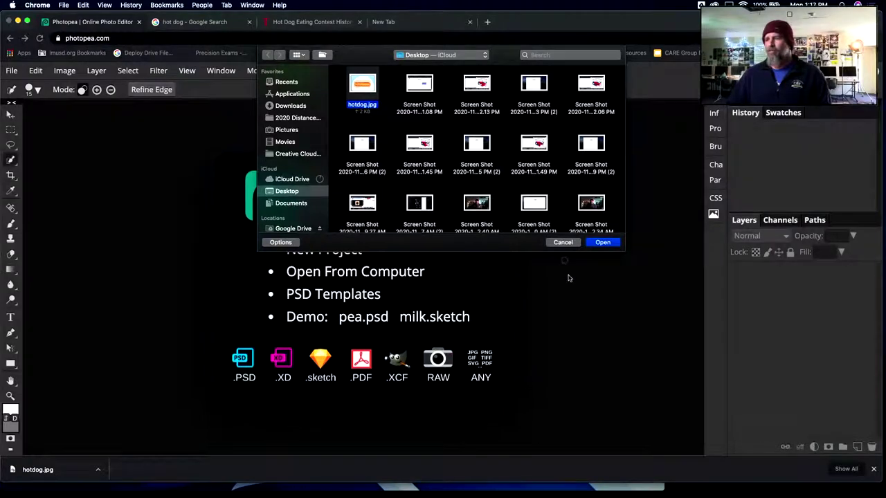
pyautogui.click(563, 243)
# Open the Time article's hot dog picture by itself in a new browser tab and switch to it.
pyautogui.click(311, 22)
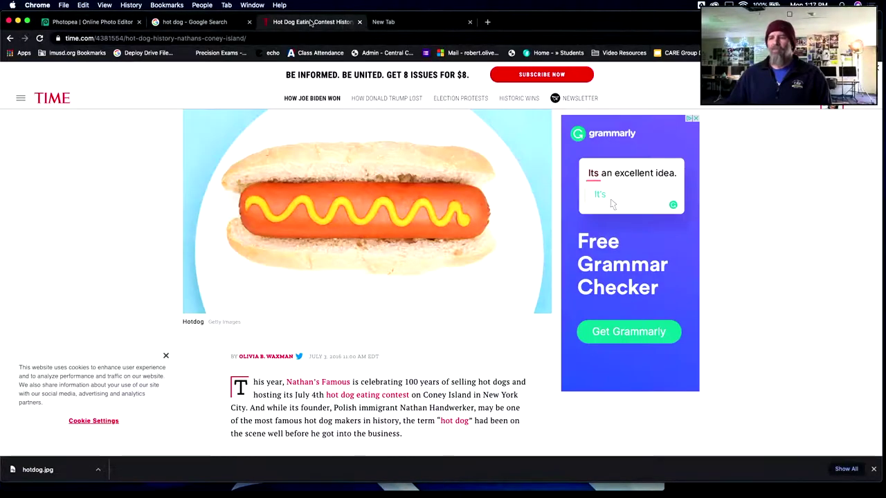
pyautogui.rightClick(354, 212)
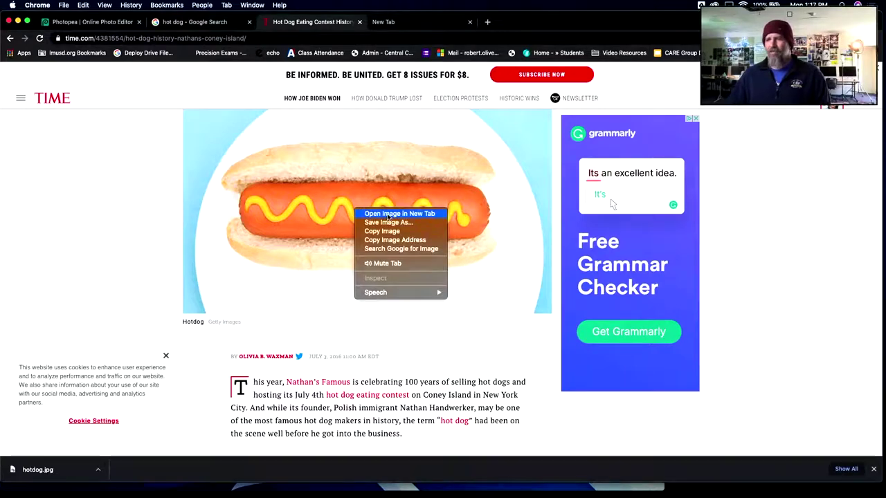
pyautogui.click(388, 215)
pyautogui.click(425, 23)
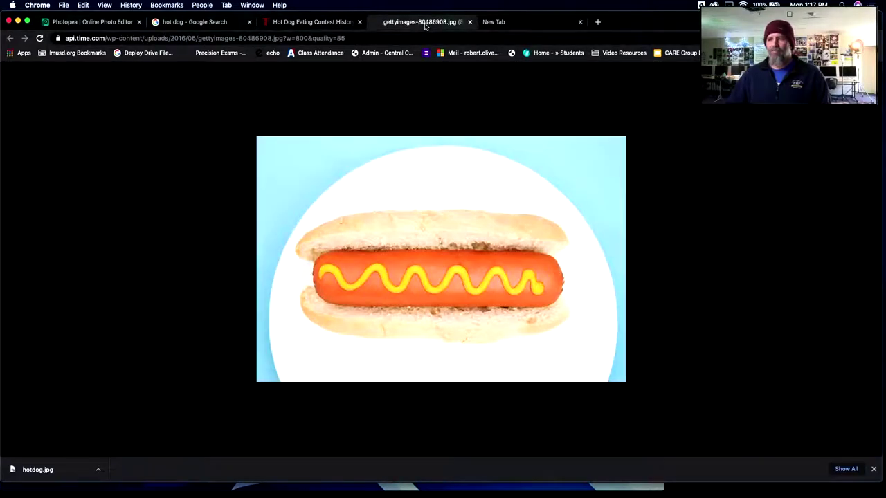
# Save the standalone hot dog picture to the Desktop as a JPEG named hotdog, replacing the existing file.
pyautogui.rightClick(441, 218)
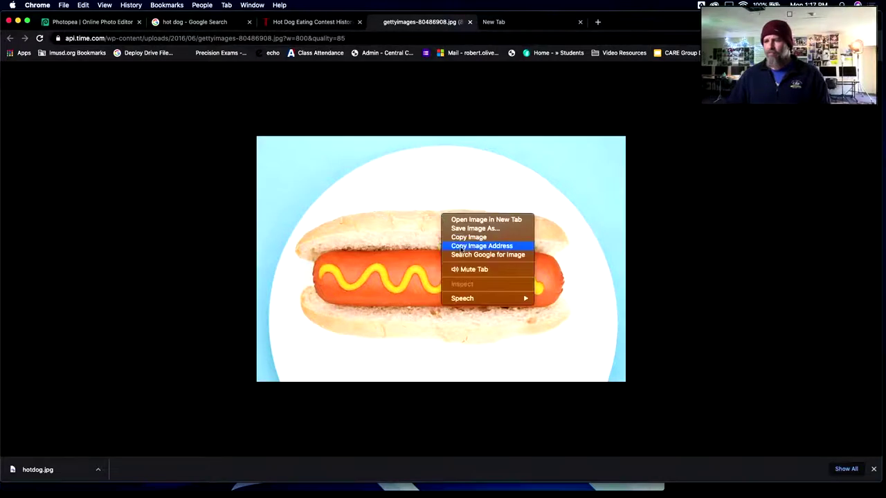
pyautogui.click(468, 228)
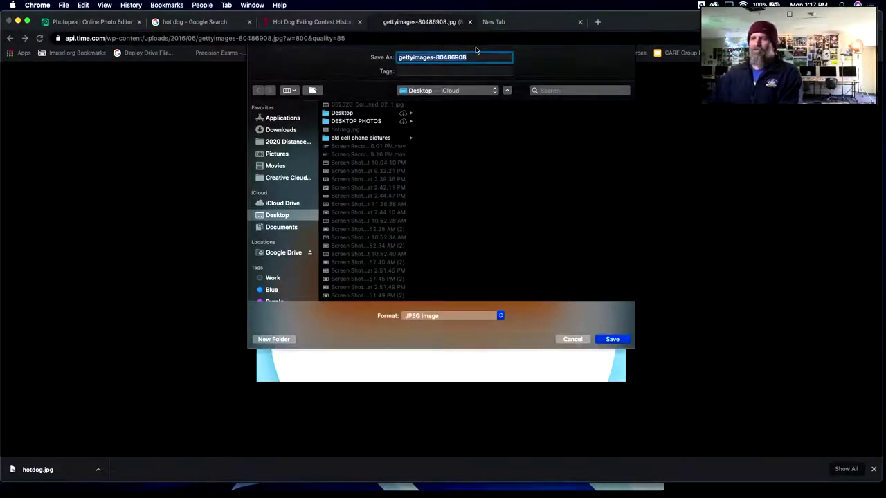
pyautogui.write('hotdog')
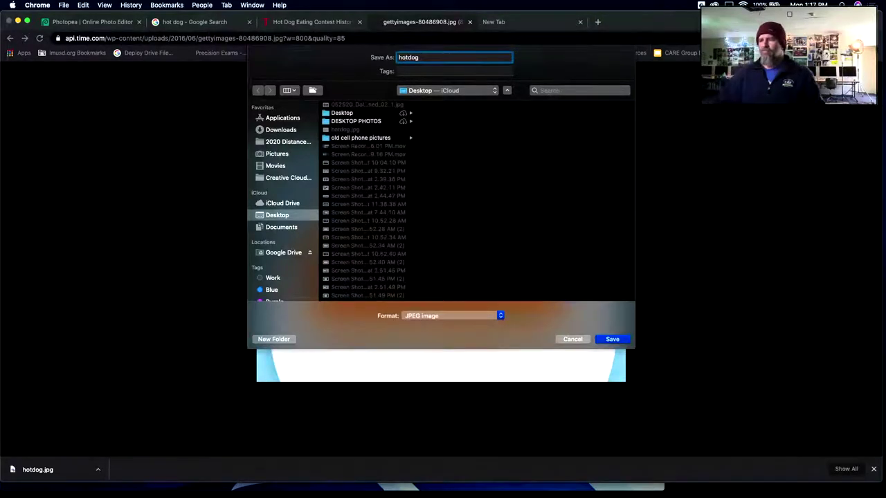
pyautogui.press('Return')
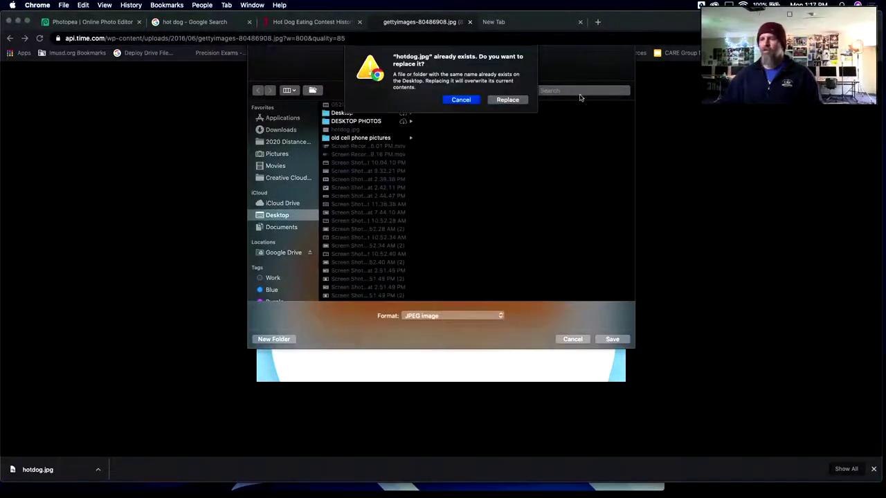
pyautogui.click(508, 100)
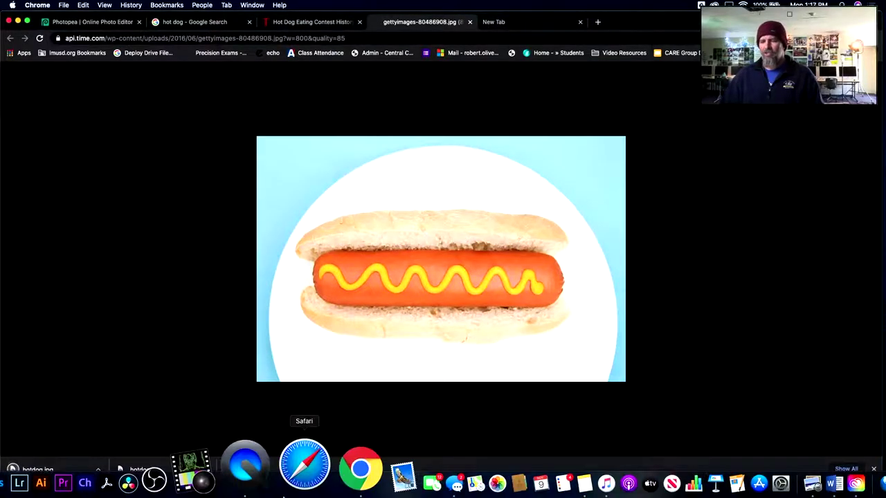
# Switch to Photopea and open hotdog.jpg from the Desktop.
pyautogui.click(95, 23)
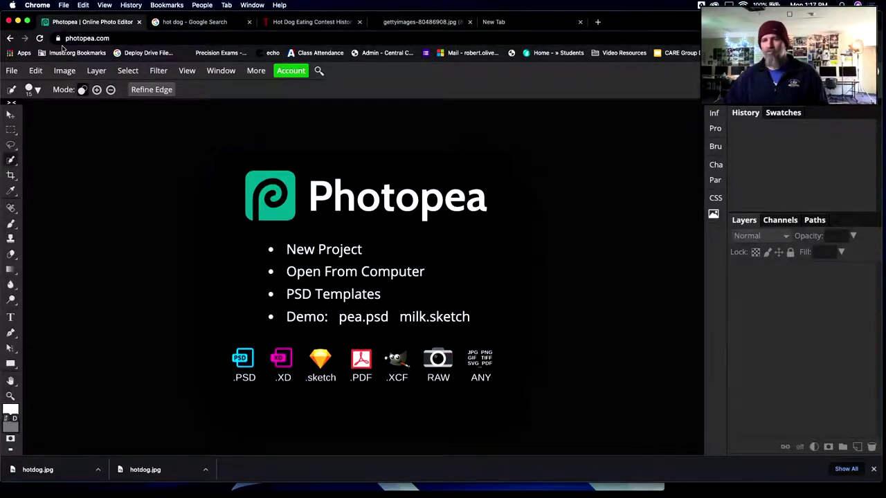
pyautogui.press('super+o')
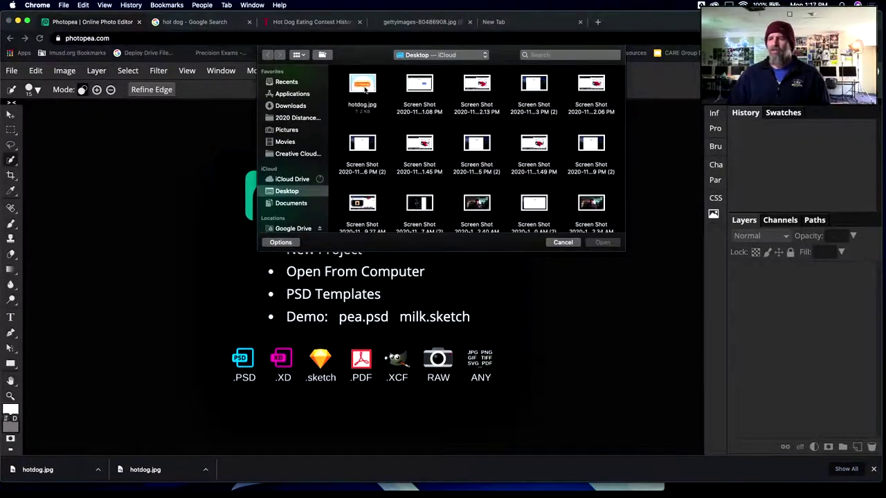
pyautogui.click(363, 87)
pyautogui.click(602, 242)
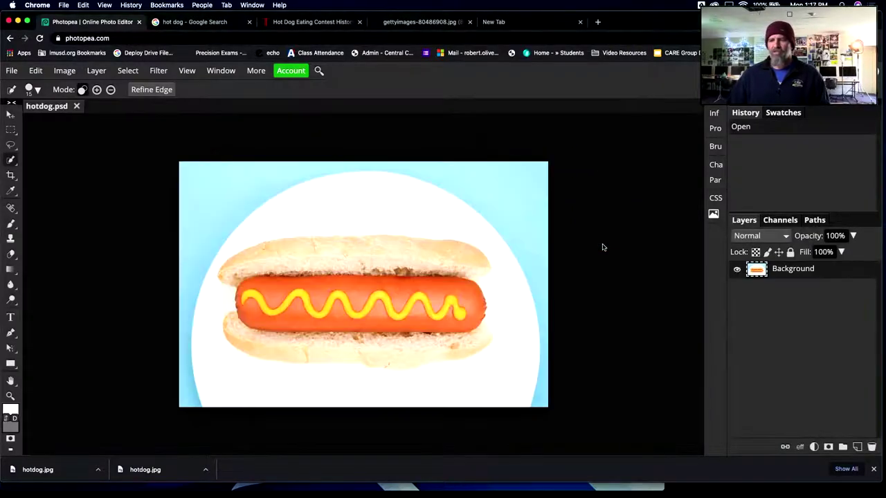
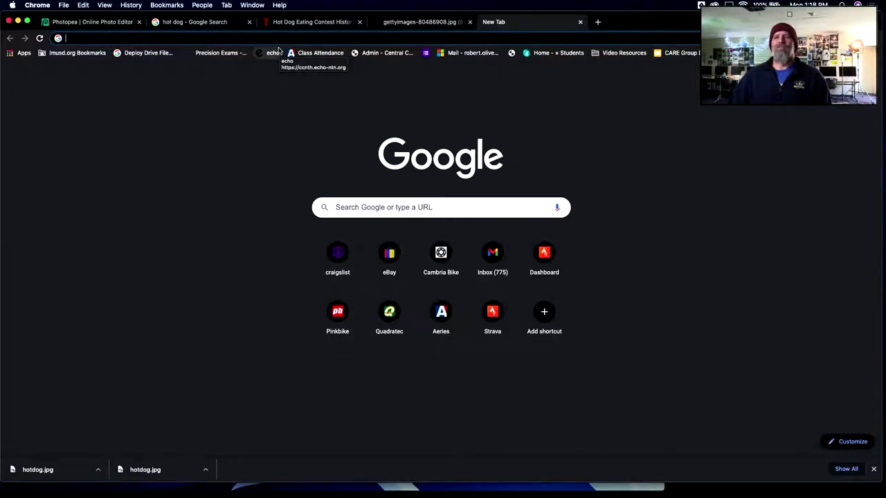
# Search Google for "the rock" in the empty browser tab and show the image results.
pyautogui.click(292, 41)
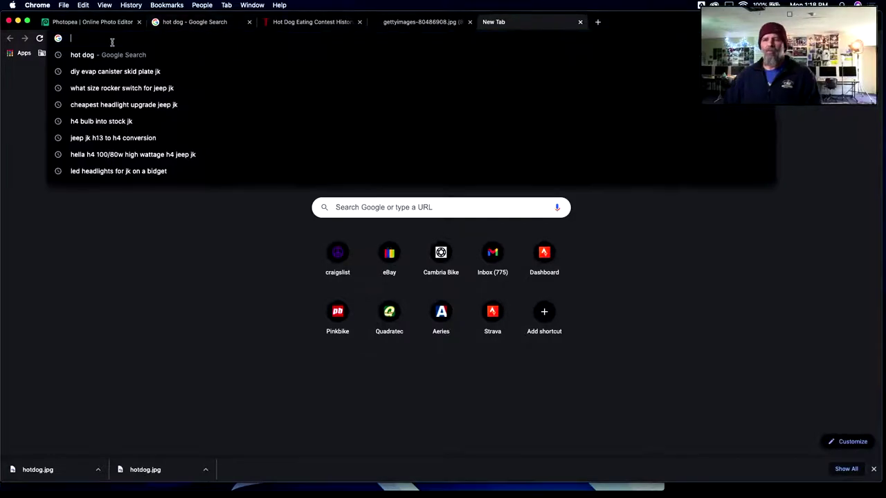
pyautogui.write('the rock')
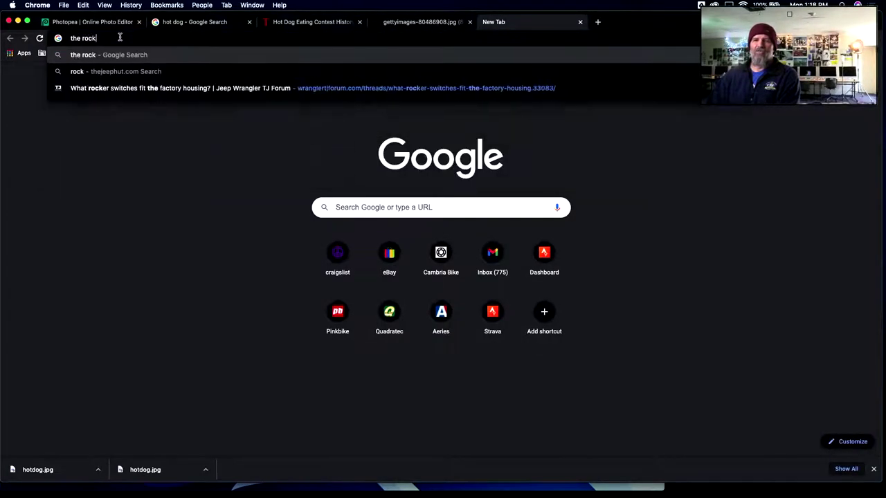
pyautogui.press('Return')
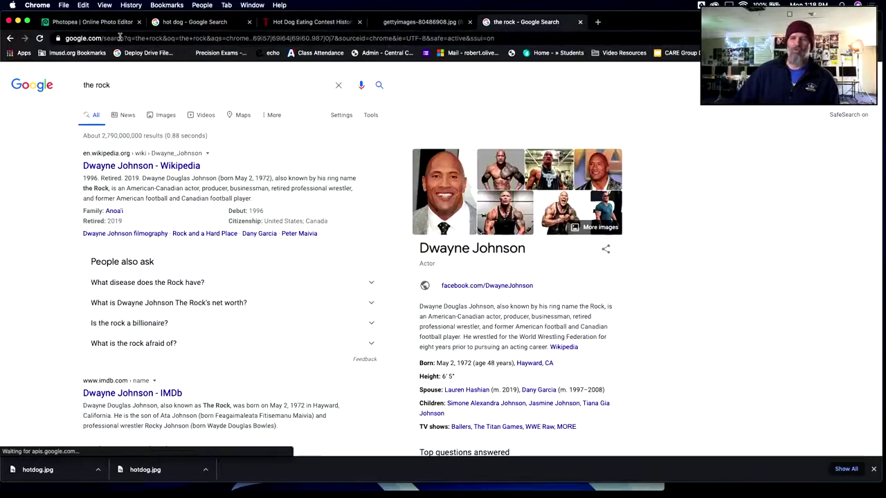
pyautogui.click(165, 115)
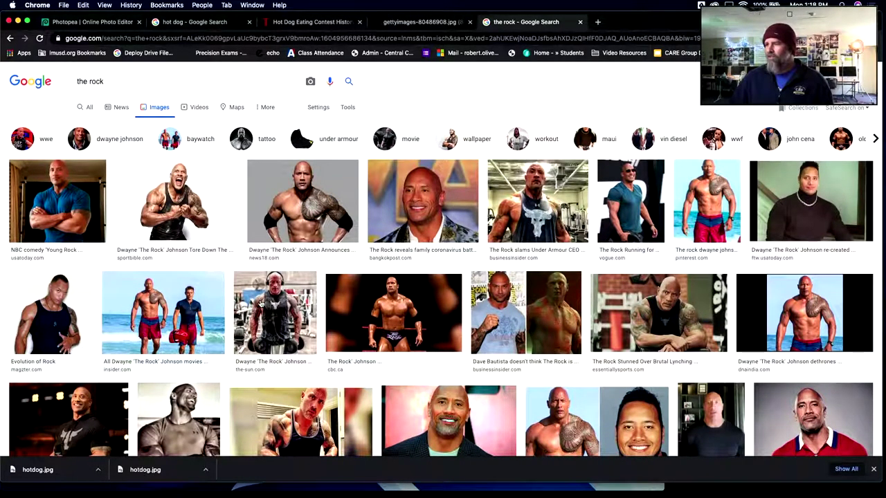
# Run an advanced image search for the rock with the image size set to Larger than 2 MP.
pyautogui.click(317, 109)
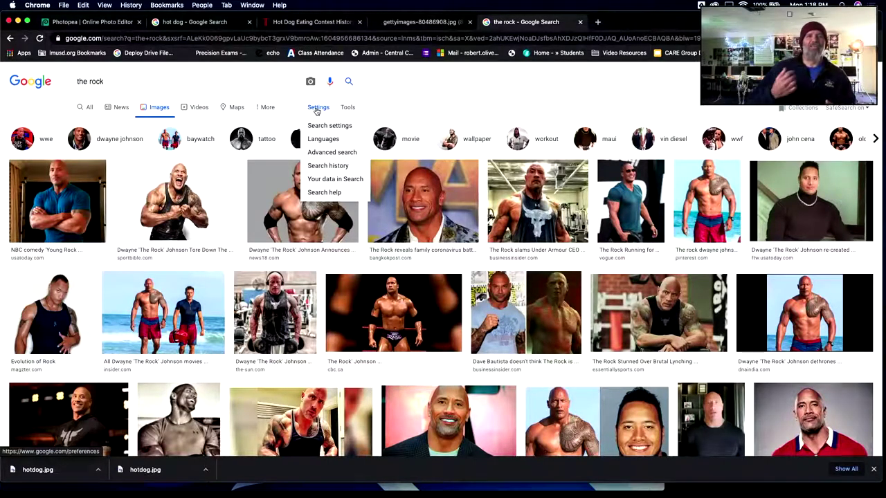
pyautogui.click(322, 153)
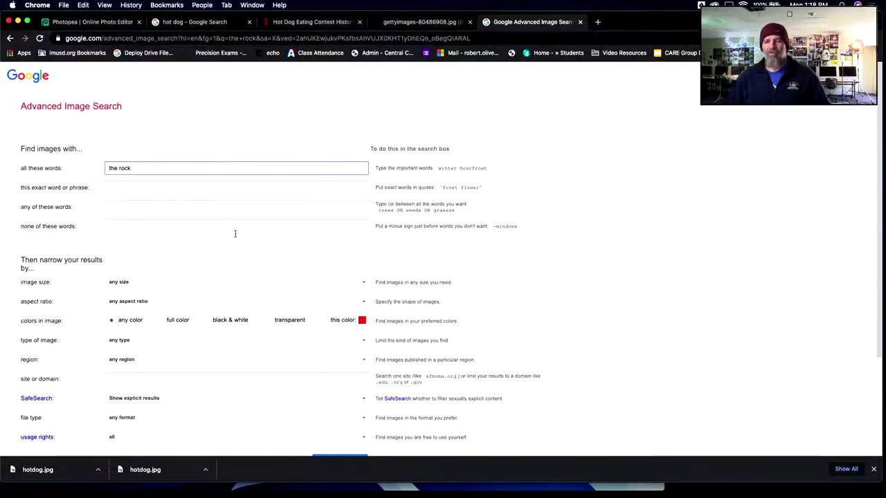
pyautogui.click(164, 283)
pyautogui.scroll(-5, 164, 354)
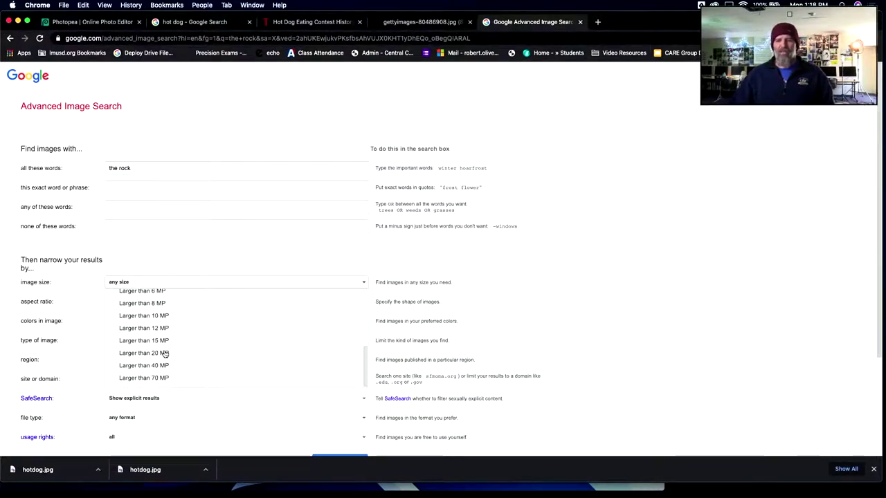
pyautogui.click(145, 304)
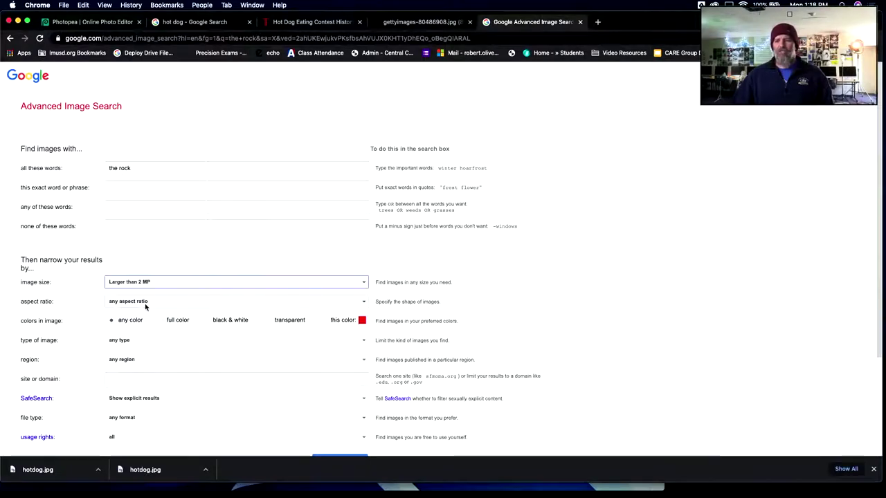
pyautogui.scroll(-1, 387, 351)
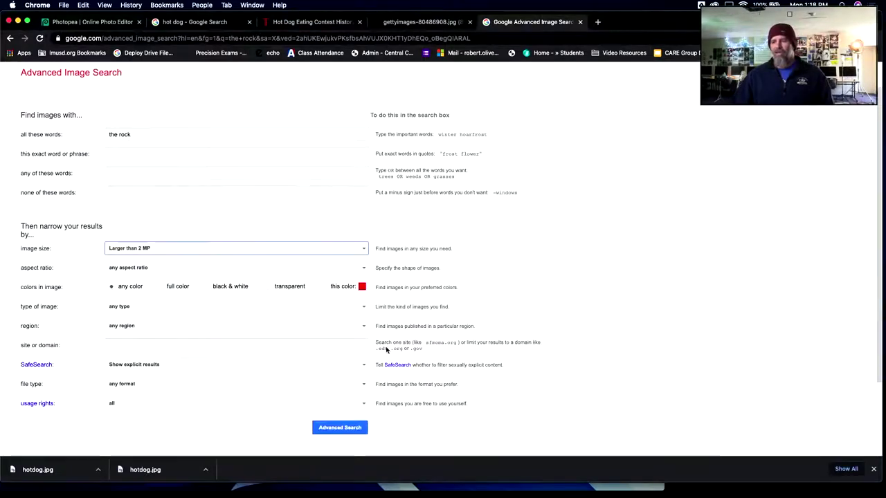
pyautogui.click(355, 423)
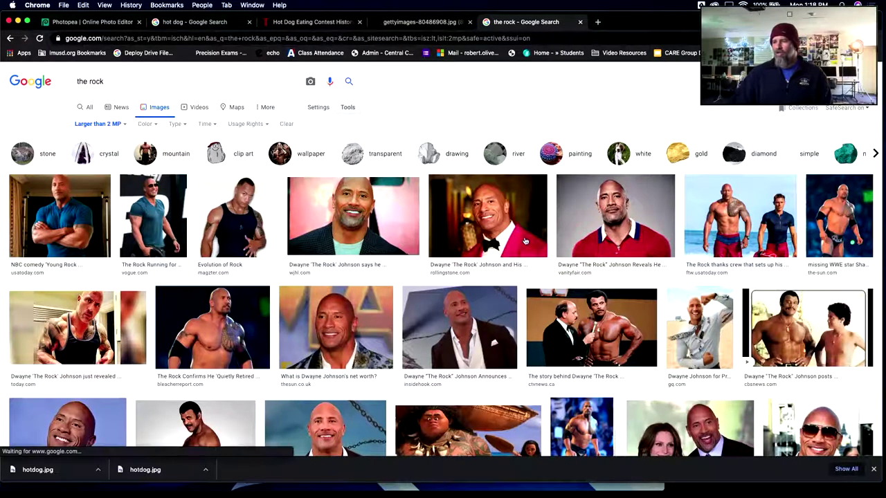
# Preview the USA Today FTW beach photo of The Rock beside a man in a blue shirt and save it to the Desktop as the-rock.
pyautogui.scroll(-2, 533, 319)
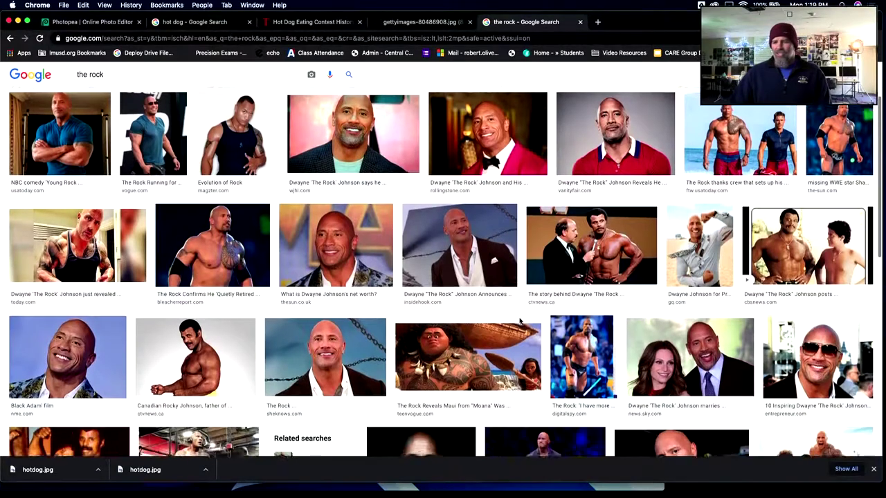
pyautogui.scroll(2, 520, 320)
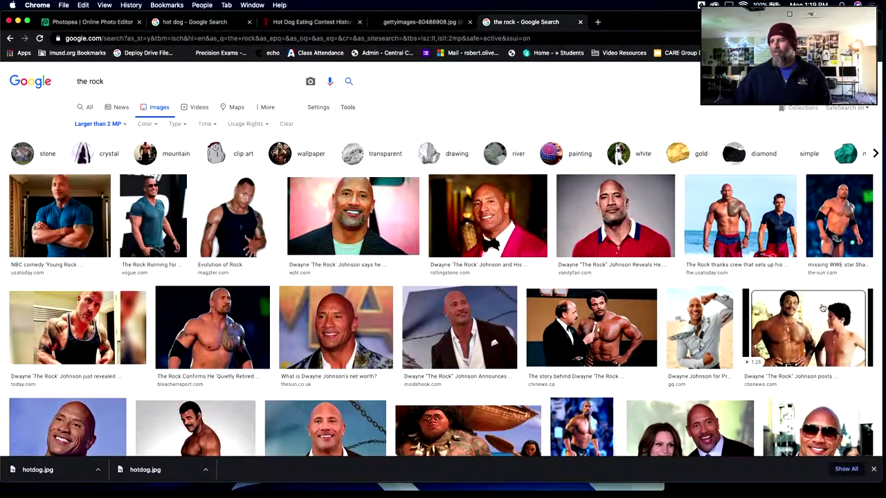
pyautogui.click(734, 218)
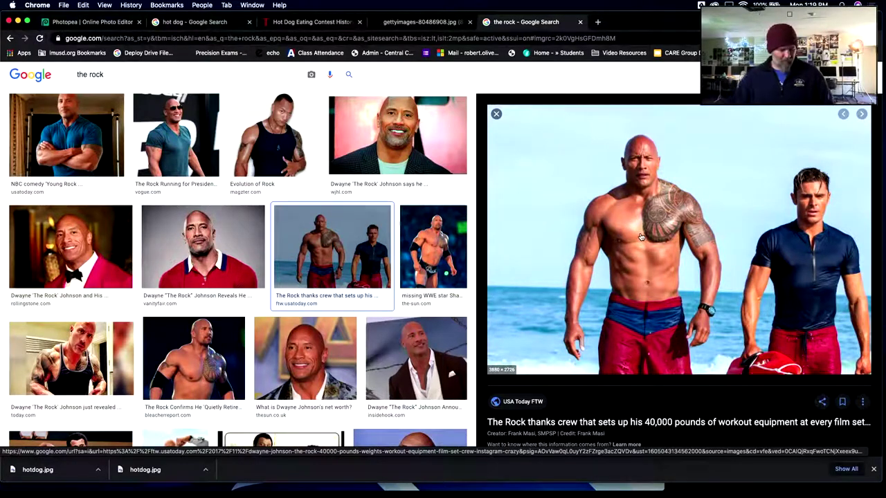
pyautogui.rightClick(641, 237)
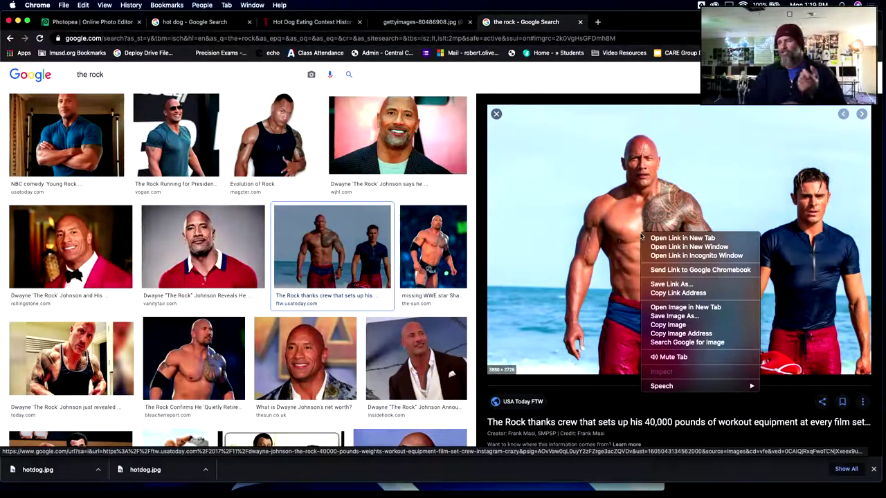
pyautogui.click(670, 316)
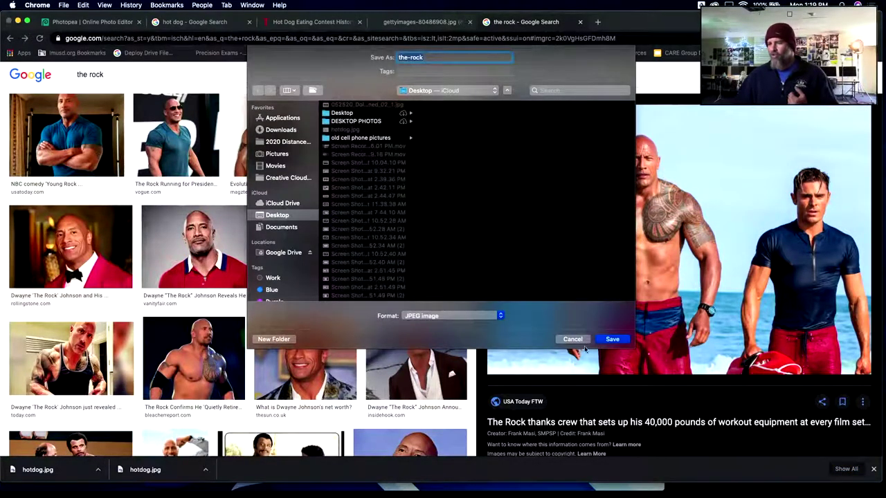
pyautogui.click(613, 339)
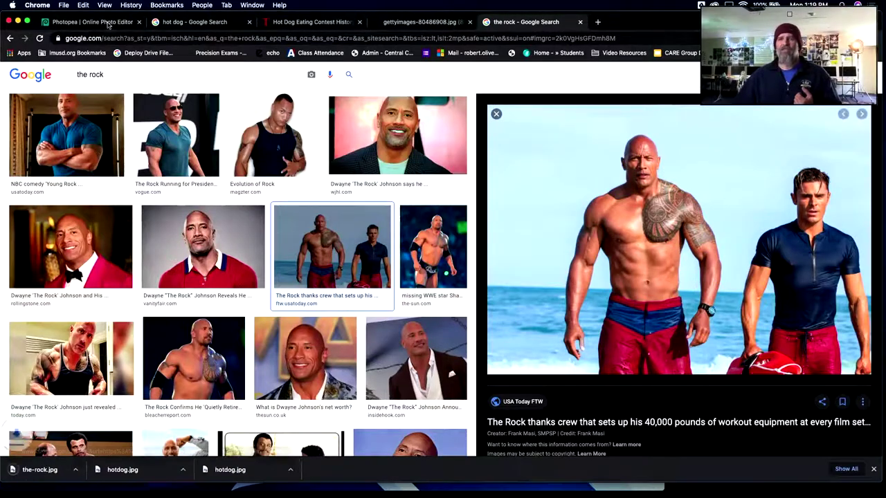
# Switch to Photopea and open the-rock.jpg from the Desktop.
pyautogui.click(102, 22)
pyautogui.click(12, 71)
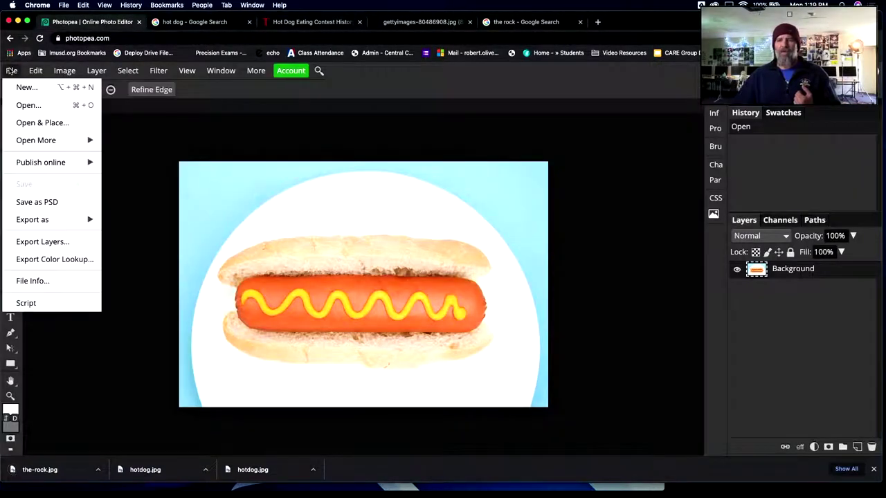
pyautogui.click(28, 105)
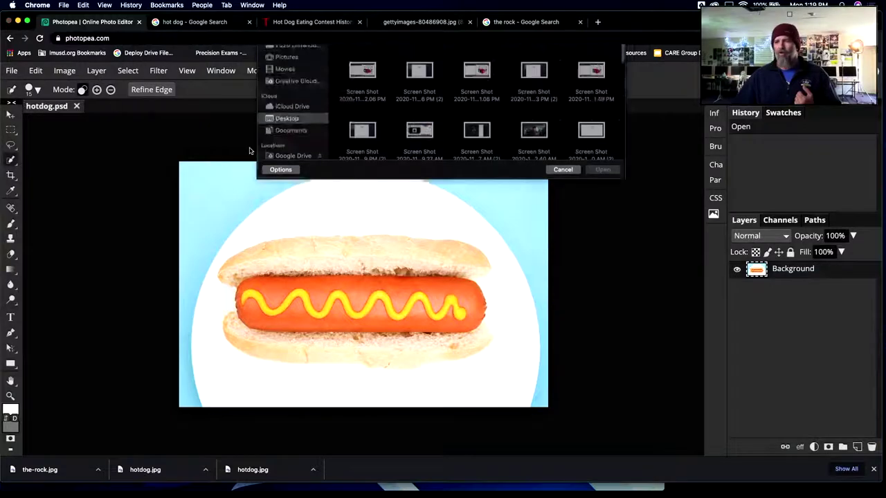
pyautogui.click(369, 87)
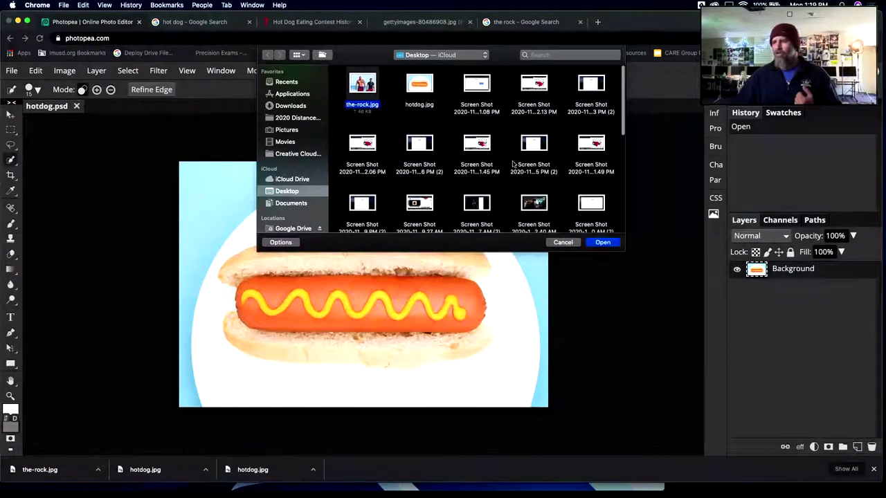
pyautogui.click(604, 244)
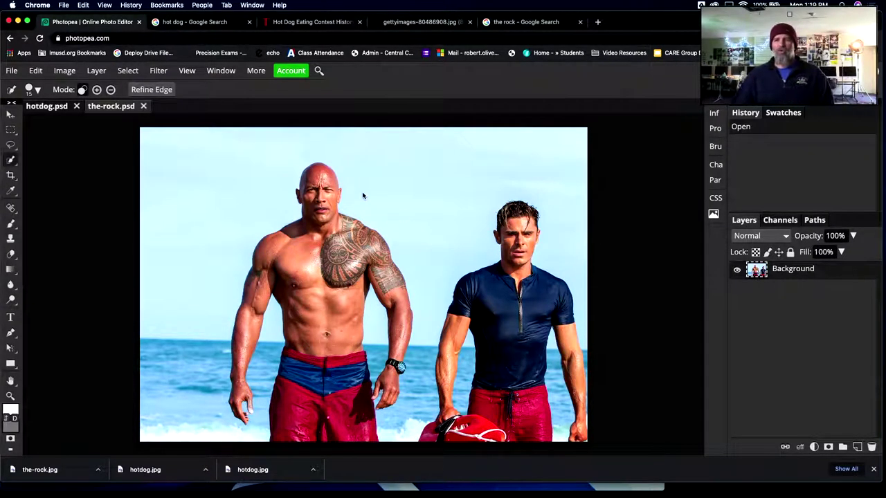
# Copy the hot dog image from hotdog.psd into the-rock.psd with the Move tool and place it beside The Rock's untattooed shoulder.
pyautogui.click(43, 107)
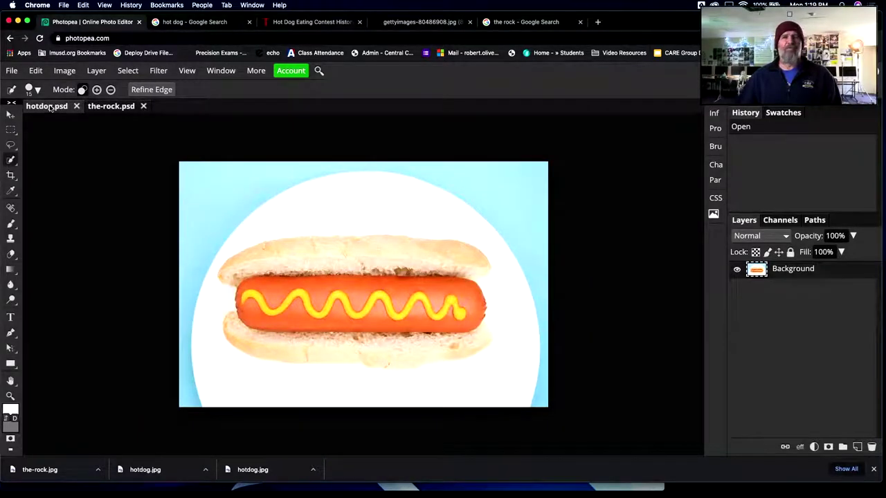
pyautogui.click(116, 109)
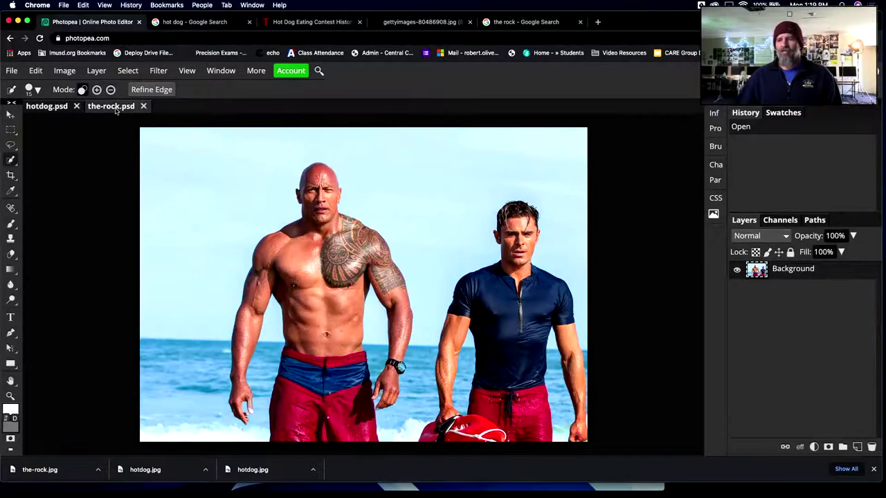
pyautogui.click(43, 108)
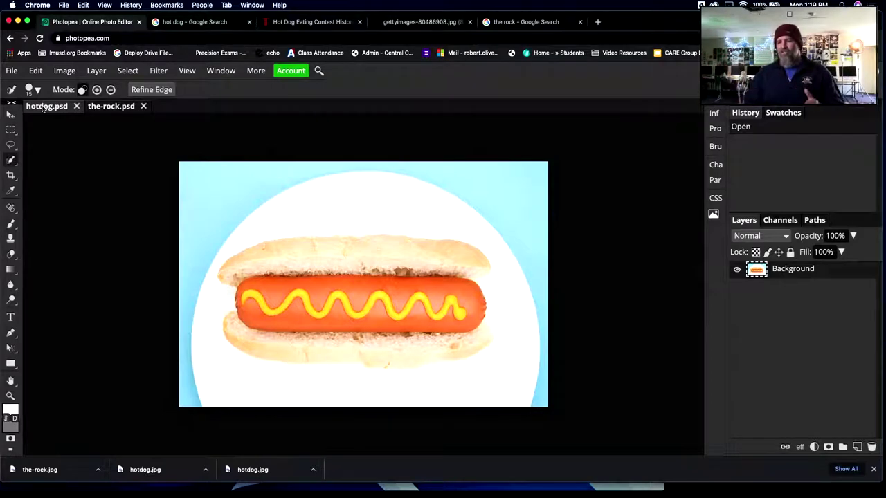
pyautogui.click(11, 115)
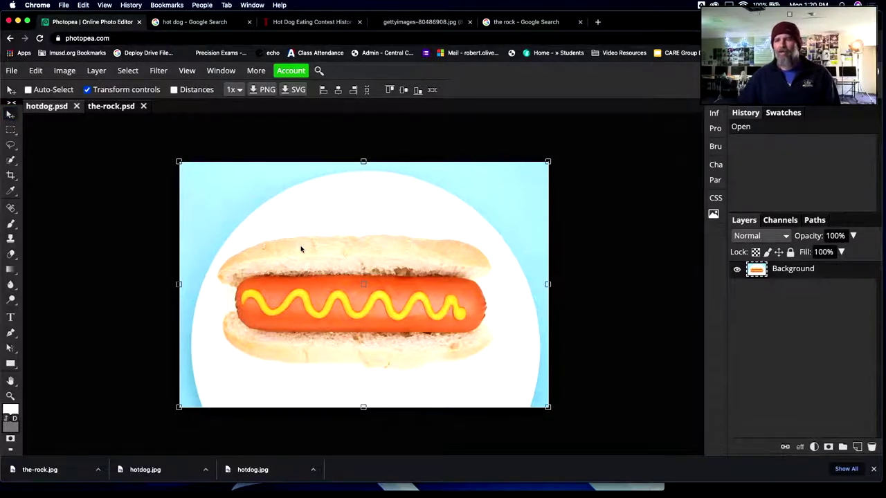
pyautogui.moveTo(301, 249); pyautogui.dragTo(116, 109)
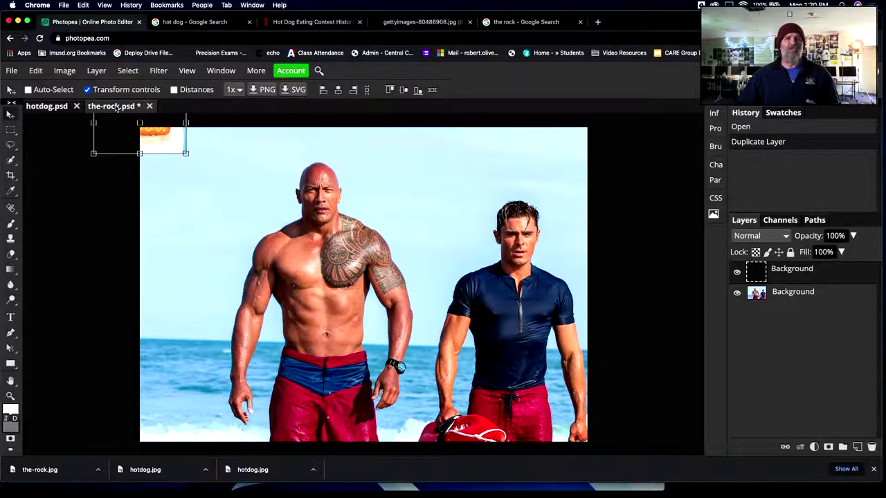
pyautogui.moveTo(116, 106); pyautogui.dragTo(222, 261)
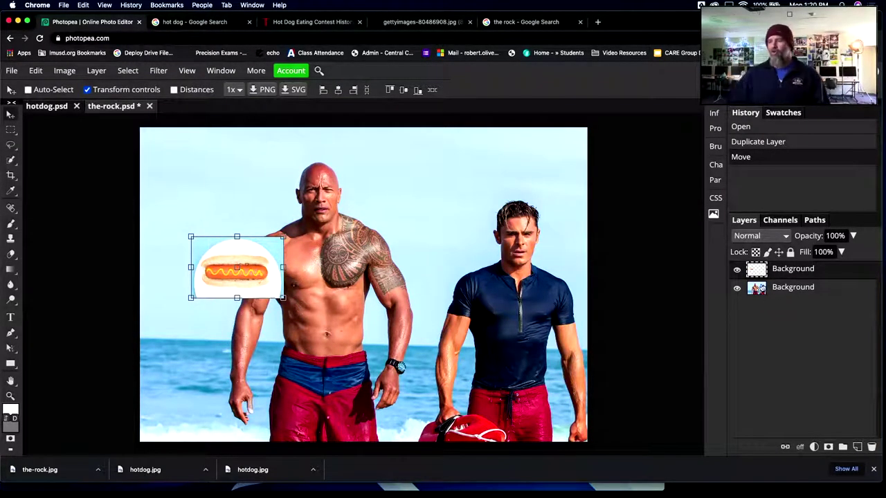
# Toggle the visibility of the hot dog layer and the beach photo layer to check what each one contains.
pyautogui.click(737, 271)
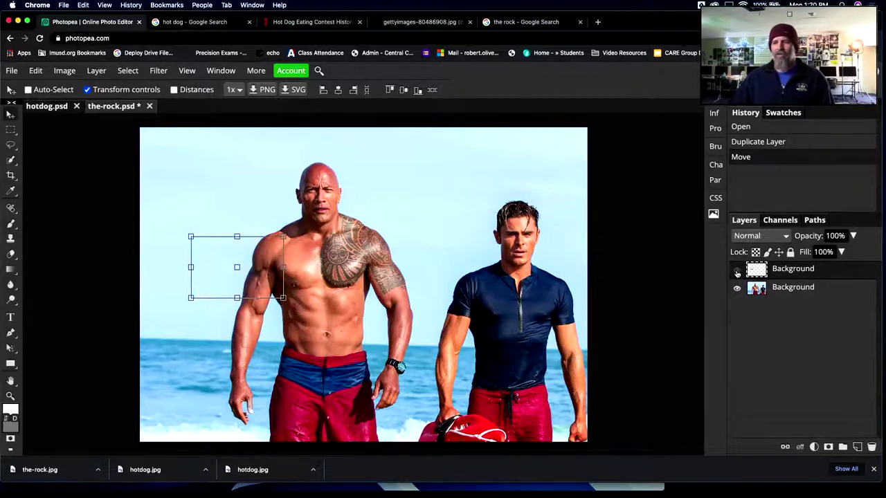
pyautogui.click(737, 271)
pyautogui.click(737, 271)
pyautogui.click(737, 270)
pyautogui.click(737, 290)
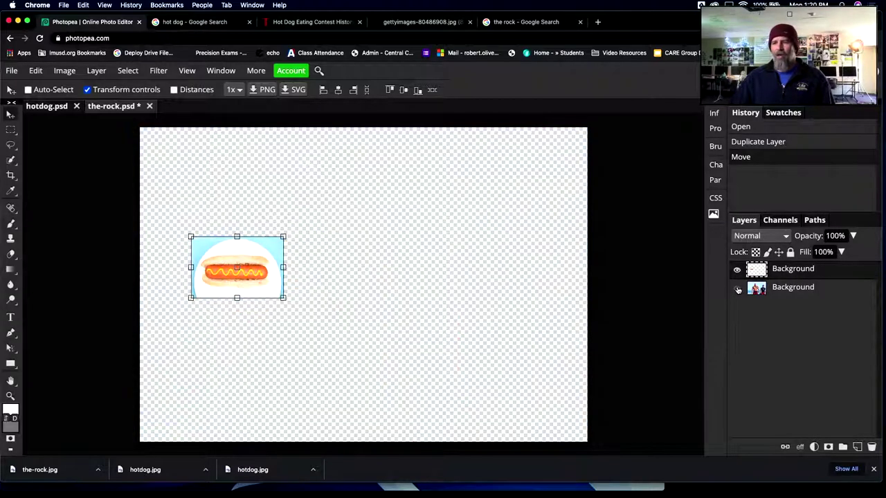
pyautogui.click(737, 289)
pyautogui.click(737, 289)
pyautogui.click(736, 289)
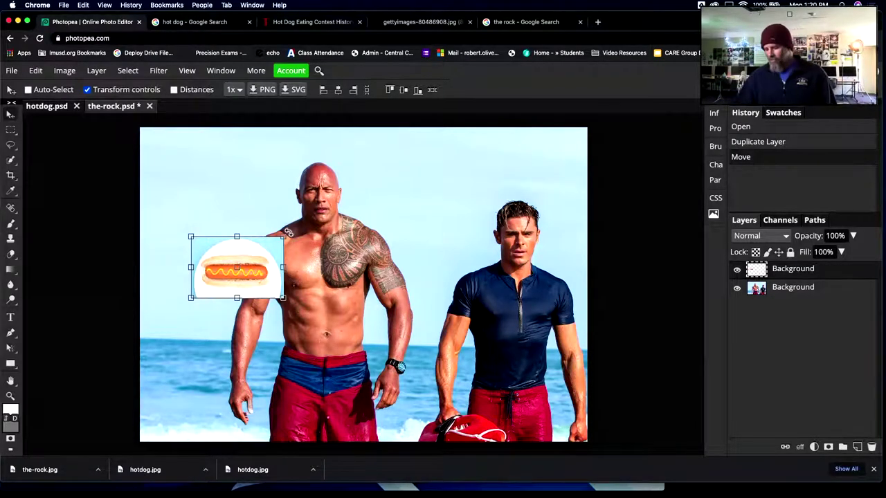
# Rotate the hot dog layer by -71.6° and position it over The Rock's untattooed upper arm.
pyautogui.moveTo(288, 232); pyautogui.dragTo(203, 153)
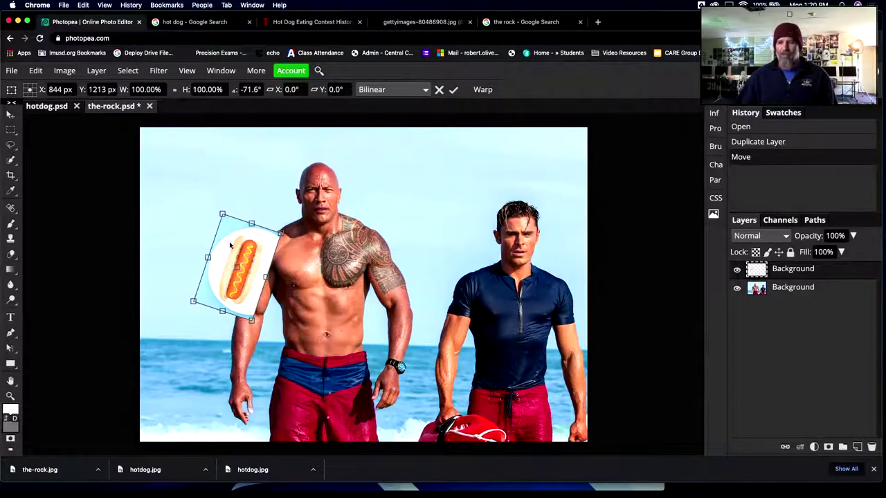
pyautogui.moveTo(230, 243); pyautogui.dragTo(252, 259)
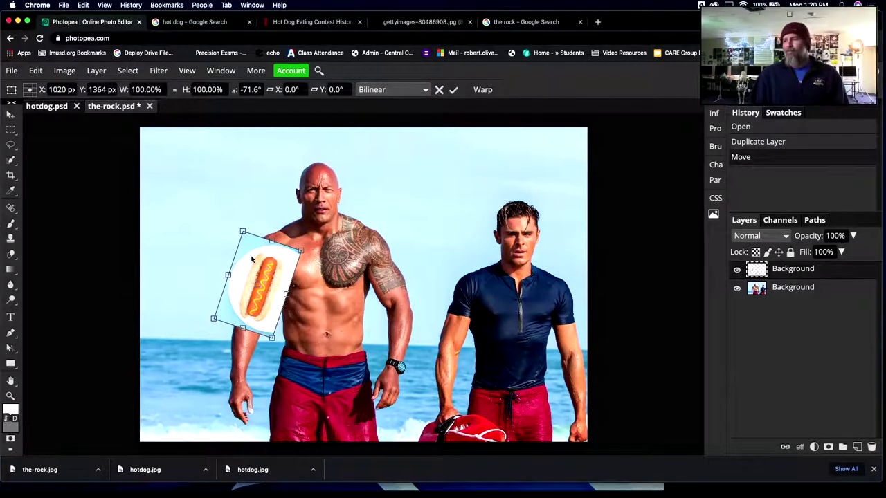
pyautogui.moveTo(251, 260); pyautogui.dragTo(252, 240)
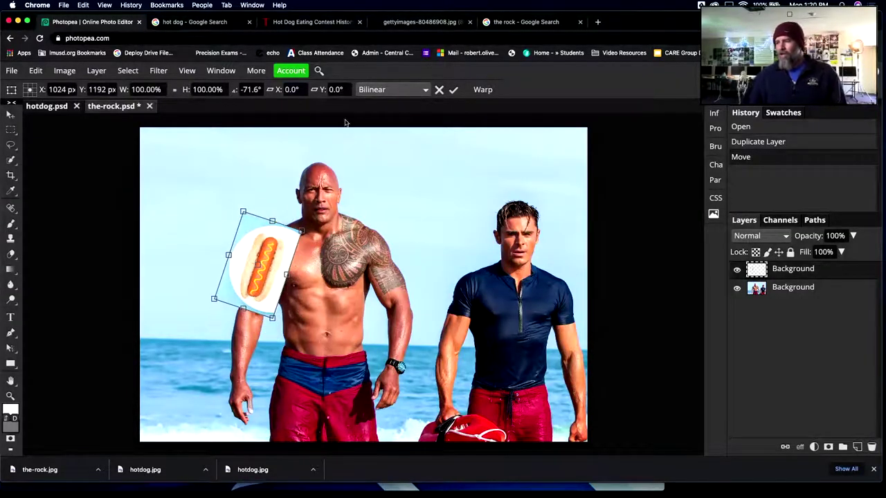
pyautogui.press('Return')
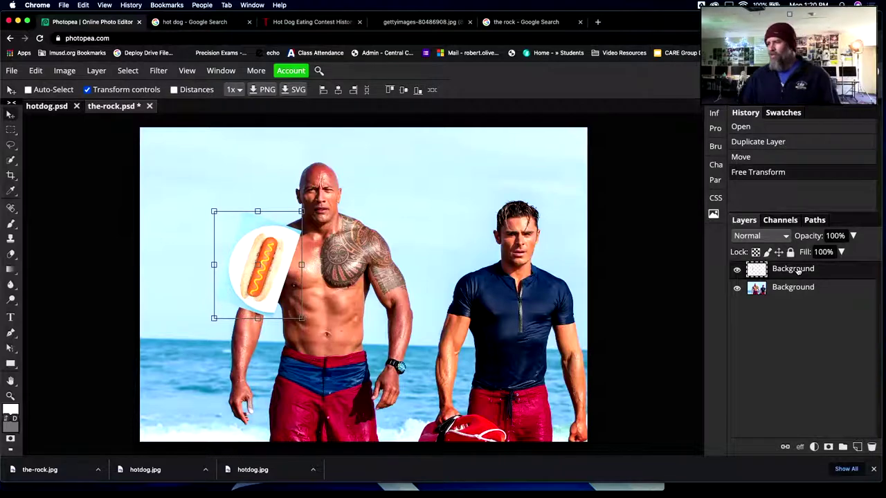
# Lower the hot dog layer's opacity to 64% so the arm shows through.
pyautogui.rightClick(803, 272)
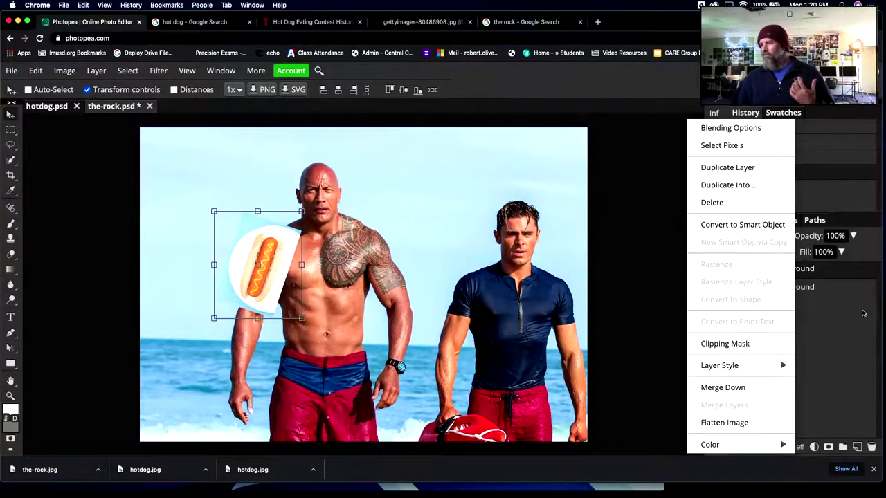
pyautogui.click(838, 325)
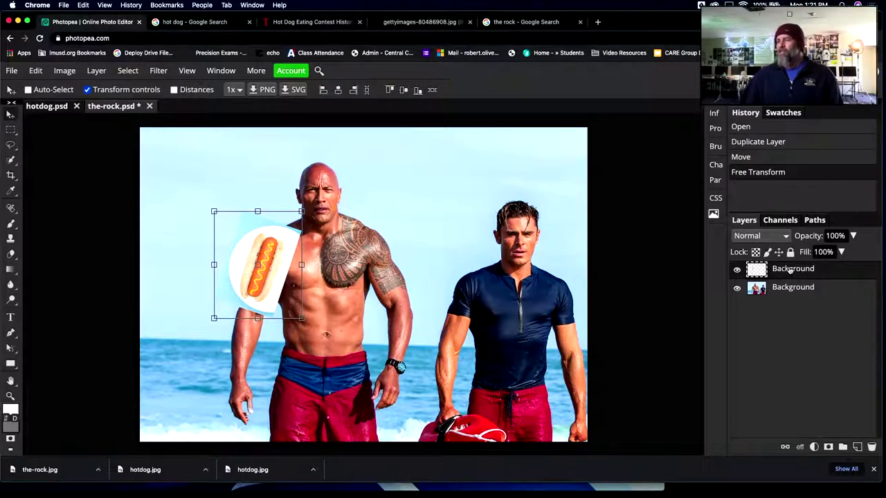
pyautogui.click(854, 236)
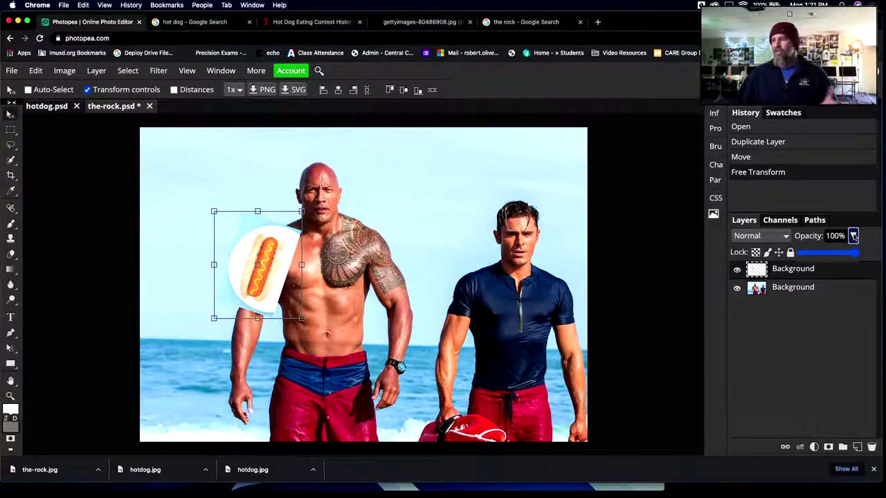
pyautogui.moveTo(856, 254); pyautogui.dragTo(835, 260)
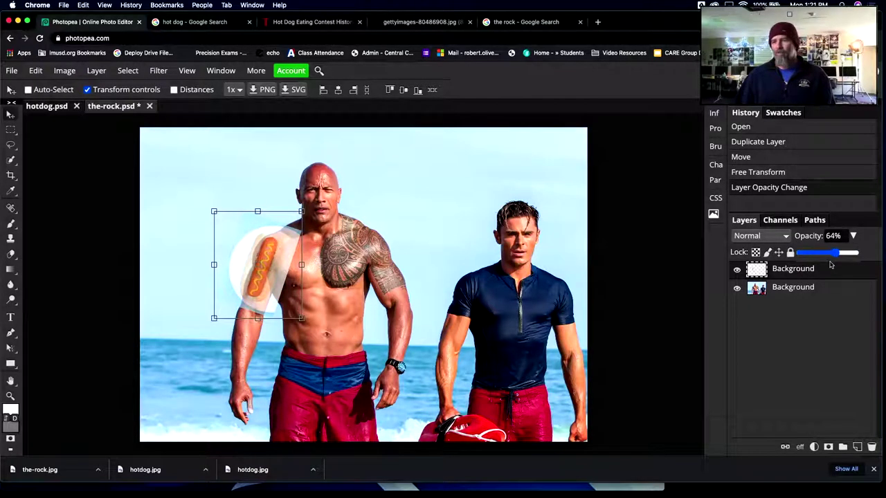
# Move the hot dog slightly down the untattooed upper arm and rotate it by -3.0° to match the arm's angle.
pyautogui.moveTo(268, 251)
pyautogui.mouseDown()
pyautogui.moveTo(237, 291)
pyautogui.moveTo(247, 273)
pyautogui.moveTo(263, 281)
pyautogui.moveTo(267, 266)
pyautogui.mouseUp()
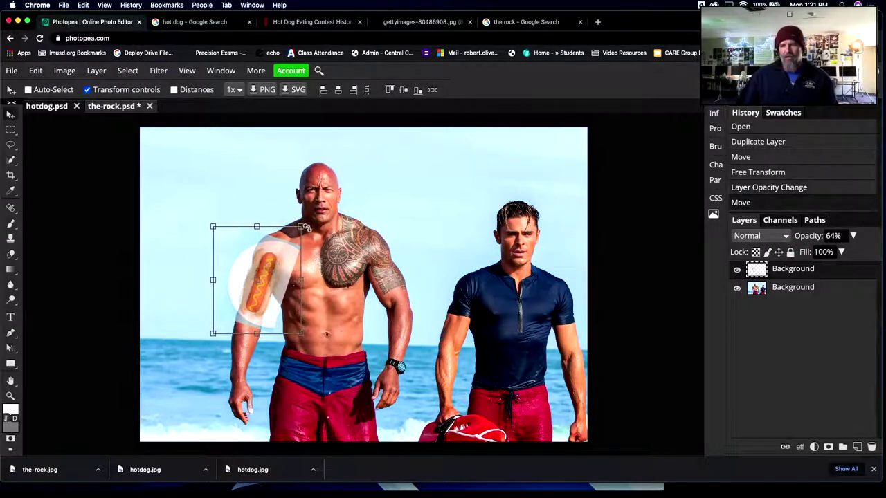
pyautogui.click(309, 219)
pyautogui.moveTo(308, 219); pyautogui.dragTo(304, 217)
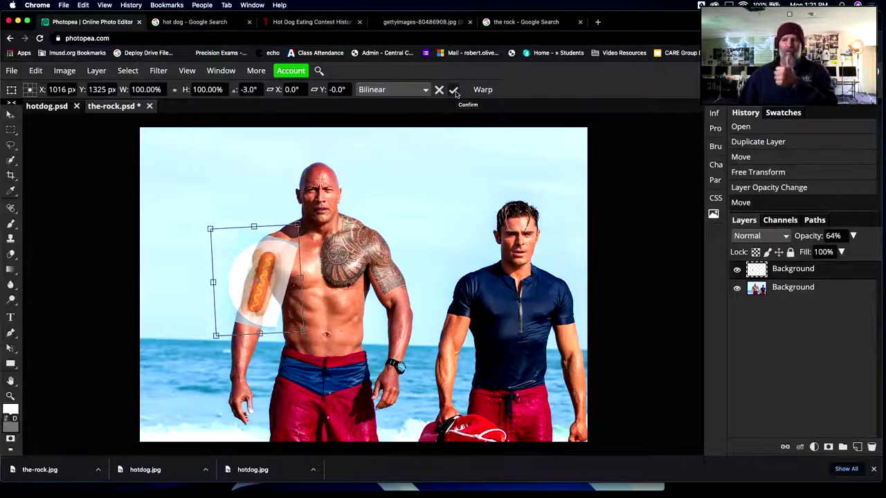
pyautogui.click(454, 91)
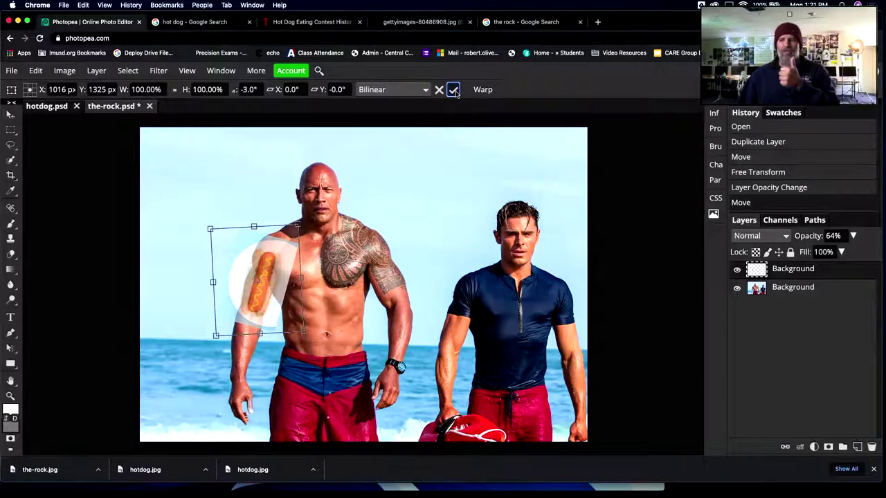
# Restore the hot dog layer's opacity to 100% and duplicate the layer.
pyautogui.click(853, 236)
pyautogui.moveTo(834, 259); pyautogui.dragTo(873, 260)
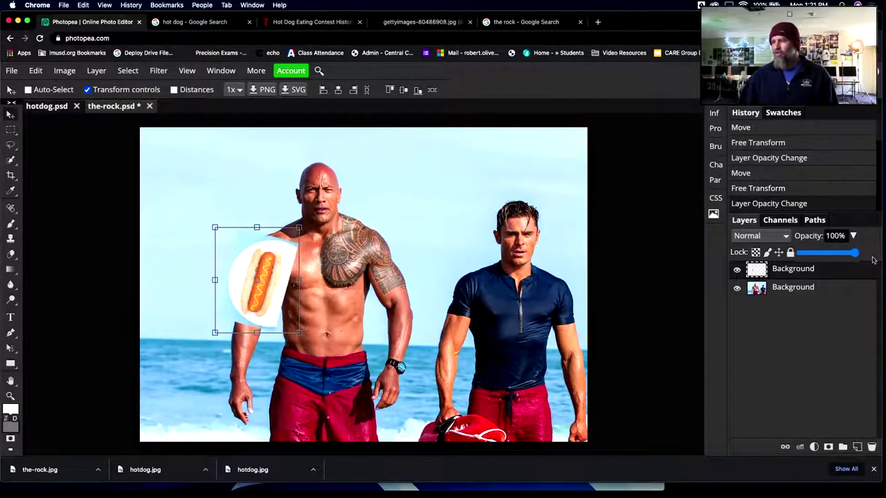
pyautogui.rightClick(799, 271)
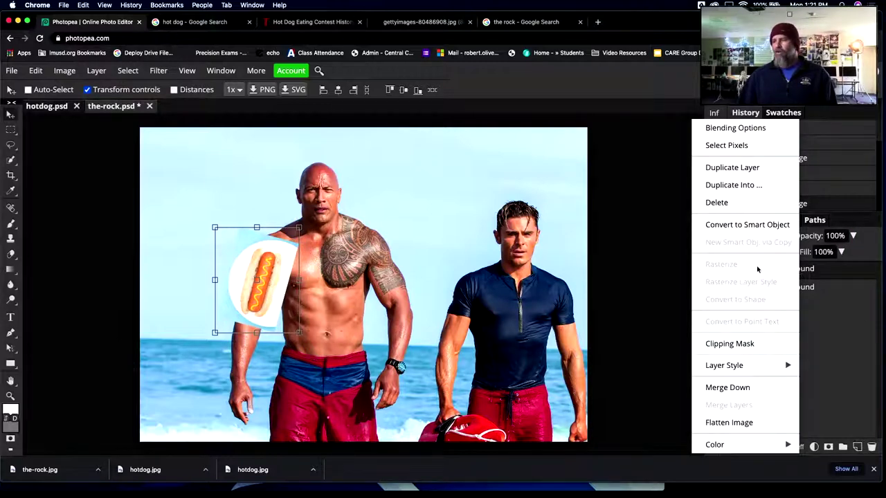
pyautogui.click(754, 172)
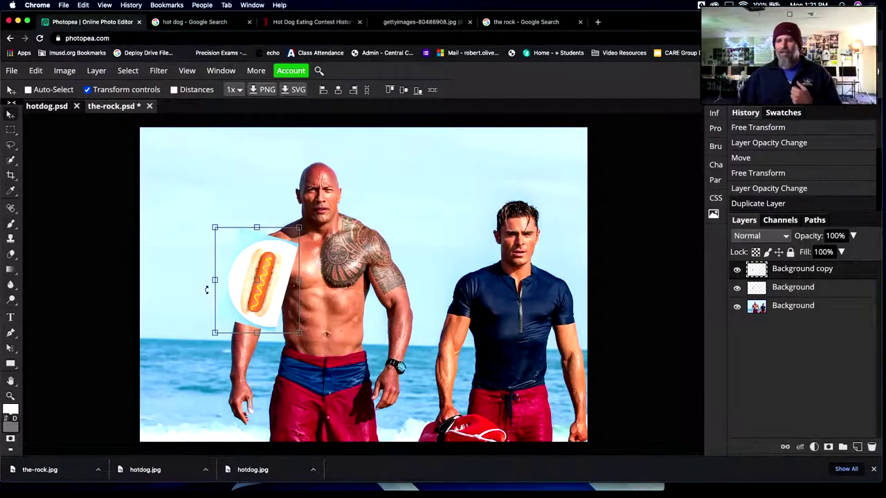
# Rotate the duplicated hot dog layer by -45.3° and reduce its opacity to 70%.
pyautogui.moveTo(258, 266); pyautogui.dragTo(378, 261)
pyautogui.moveTo(432, 208); pyautogui.dragTo(640, 289)
pyautogui.click(853, 235)
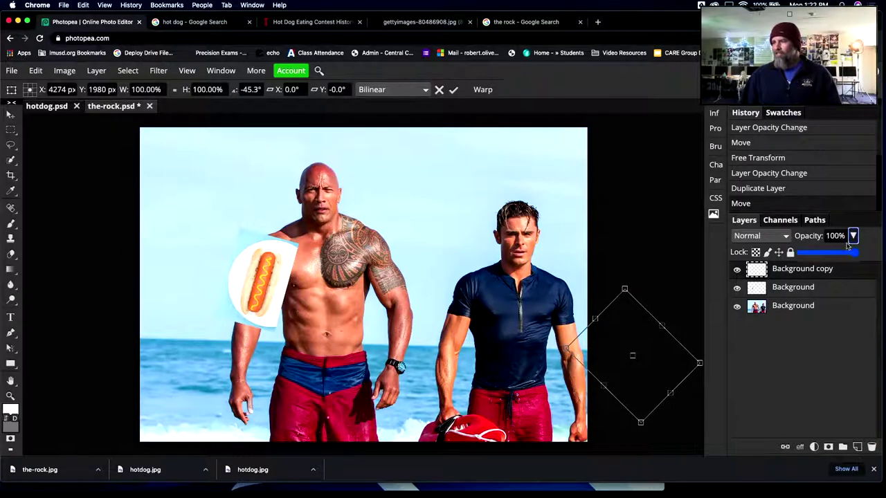
pyautogui.moveTo(854, 257); pyautogui.dragTo(839, 255)
# Position the hot dog copy over The Rock's tattooed upper arm and fine-tune its rotation to follow the arm.
pyautogui.moveTo(605, 340); pyautogui.dragTo(370, 245)
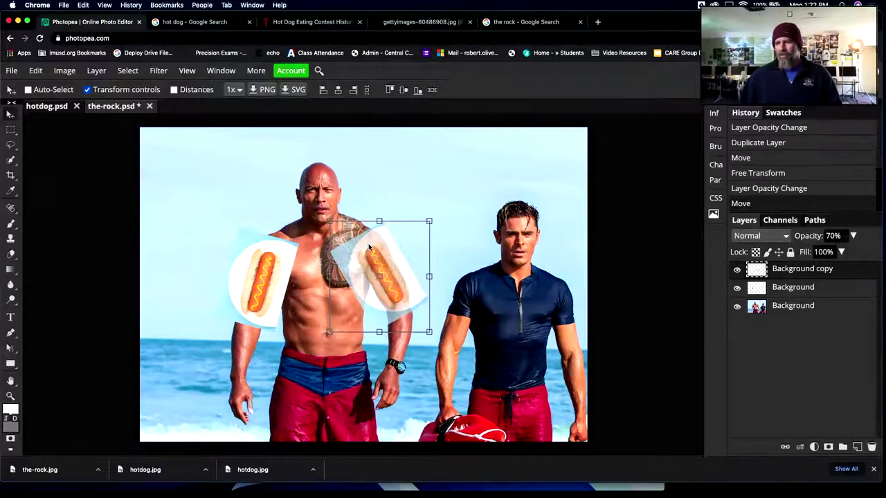
pyautogui.moveTo(437, 206); pyautogui.dragTo(443, 197)
pyautogui.click(453, 90)
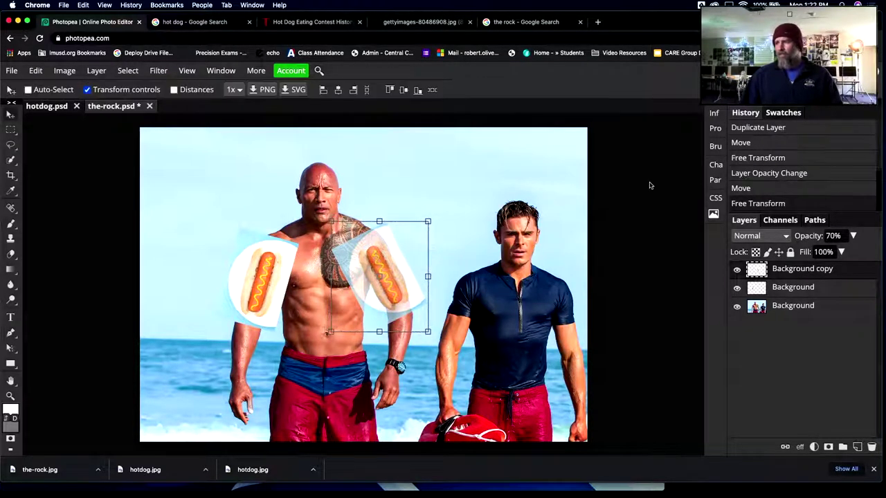
# Set the opacity of the Background copy layer to 100%.
pyautogui.click(853, 235)
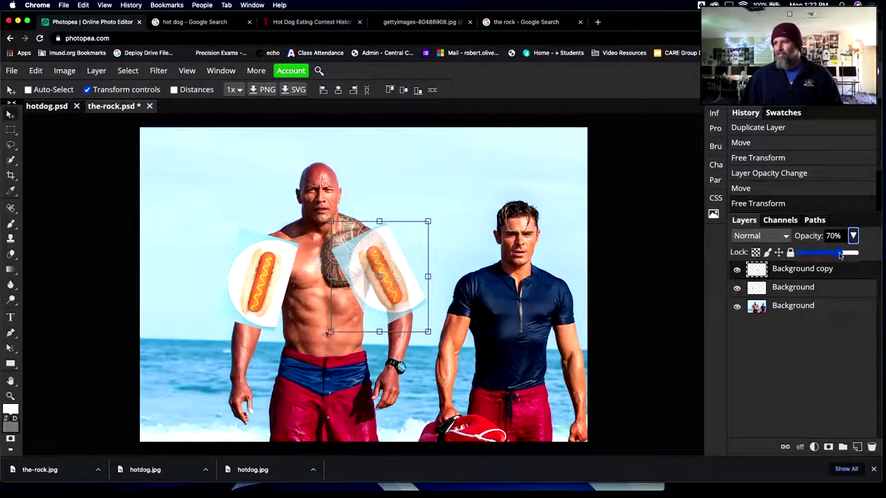
pyautogui.click(854, 255)
pyautogui.moveTo(854, 255); pyautogui.dragTo(861, 256)
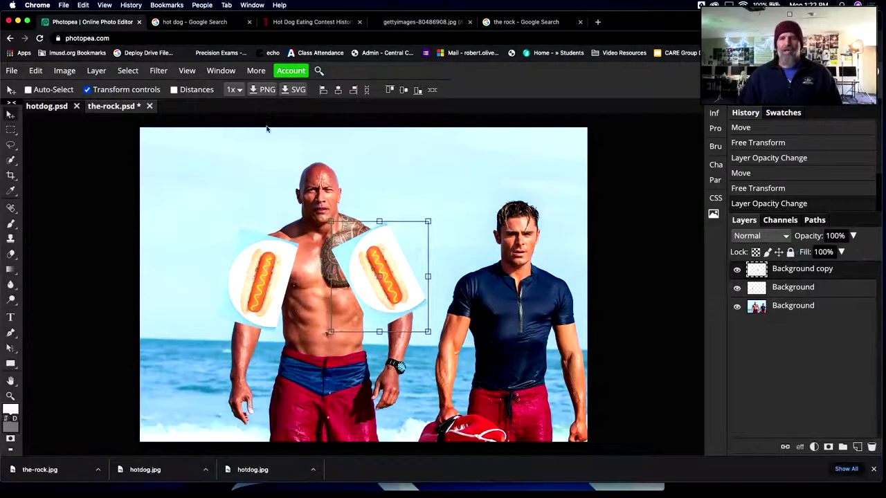
# Select the blue background of the hot dog copy over the tattooed arm with the Magic Wand at tolerance 66.
pyautogui.rightClick(13, 160)
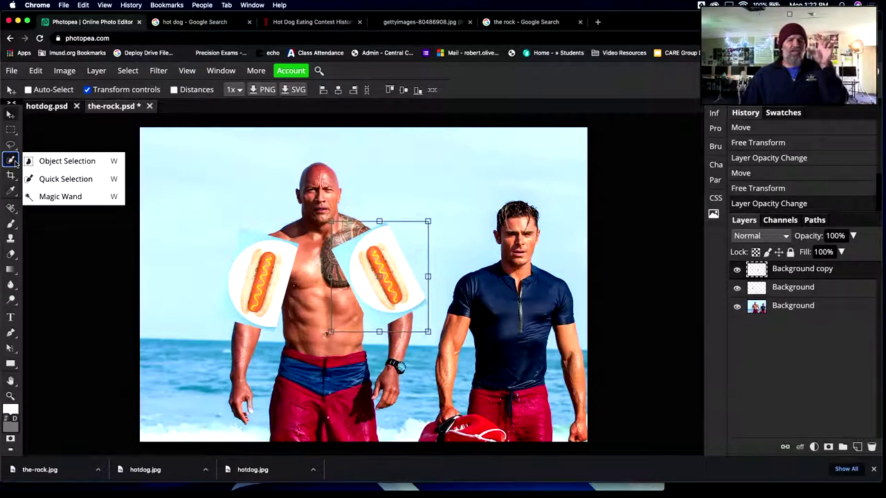
pyautogui.click(52, 197)
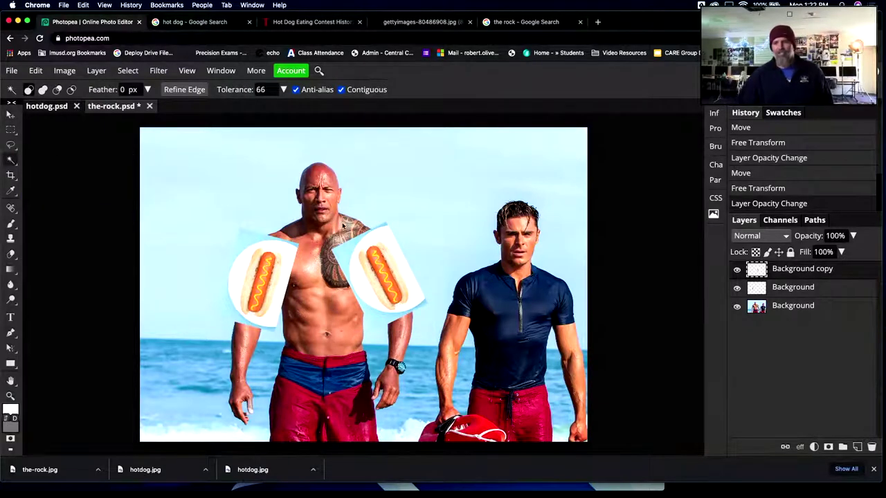
pyautogui.scroll(10, 377, 280)
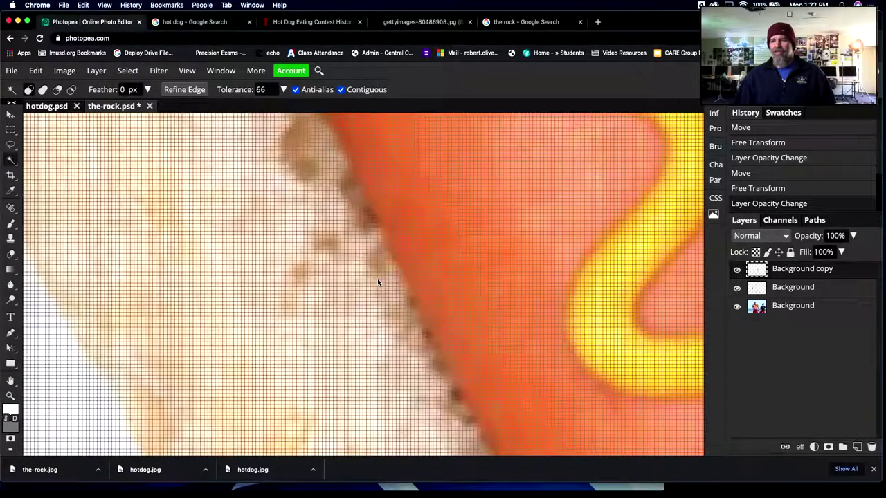
pyautogui.scroll(-5, 378, 279)
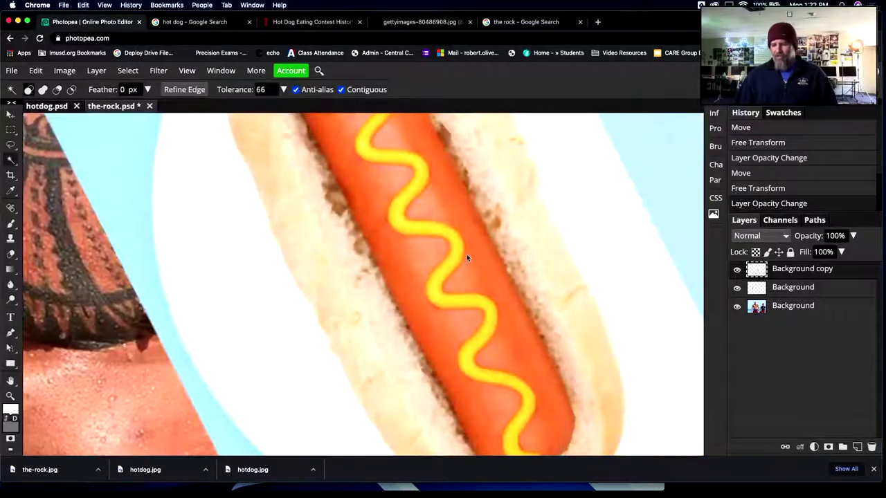
pyautogui.scroll(-5, 464, 258)
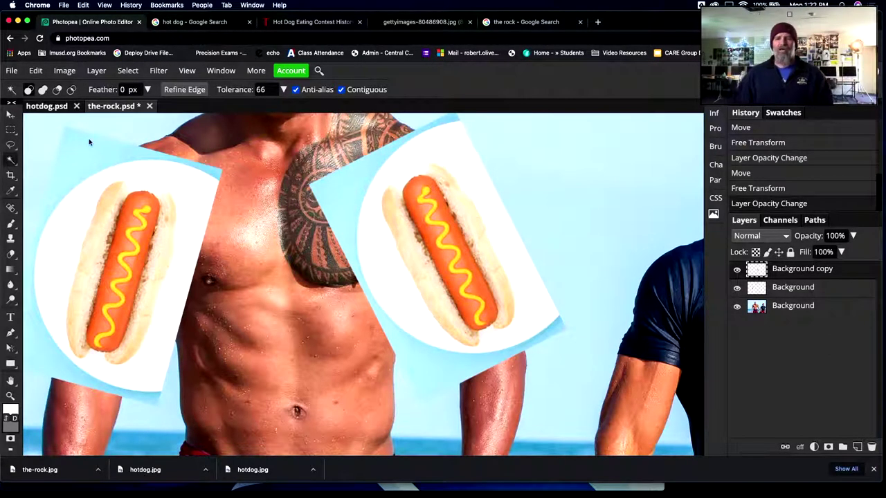
pyautogui.click(344, 186)
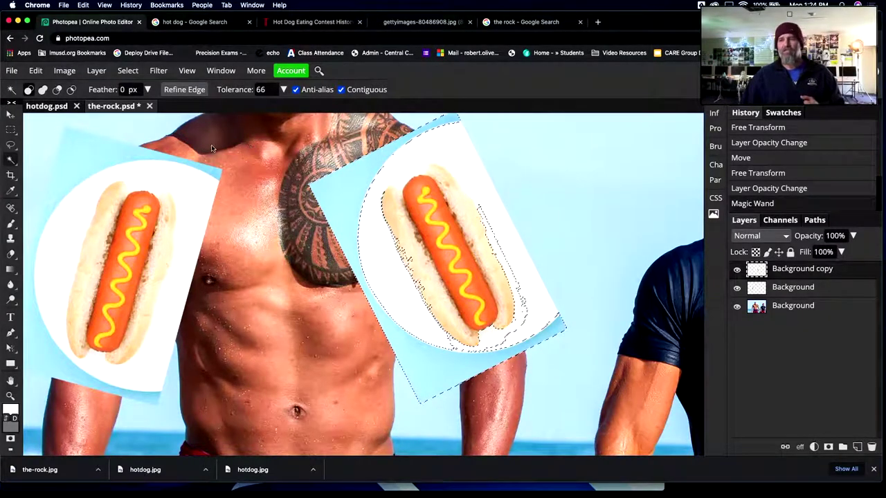
# Try selecting the blue background of the hot dog copy with the Magic Wand tolerance lowered to 10.
pyautogui.click(283, 90)
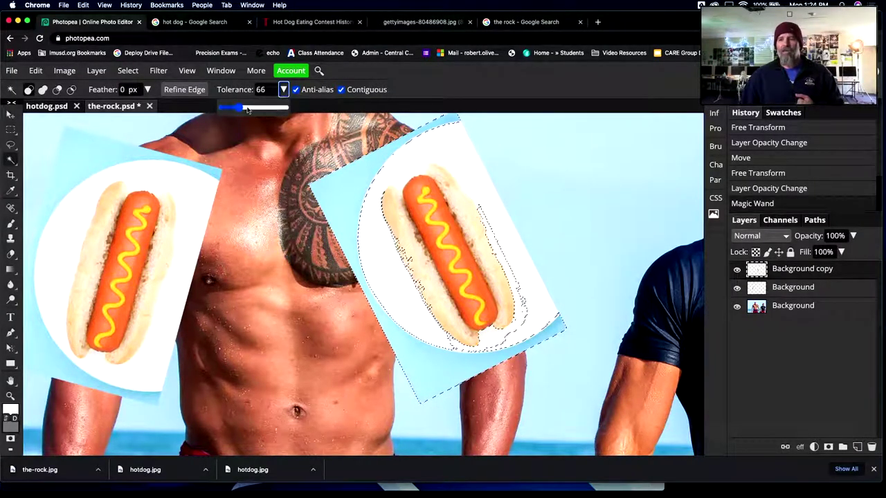
pyautogui.moveTo(239, 108); pyautogui.dragTo(224, 112)
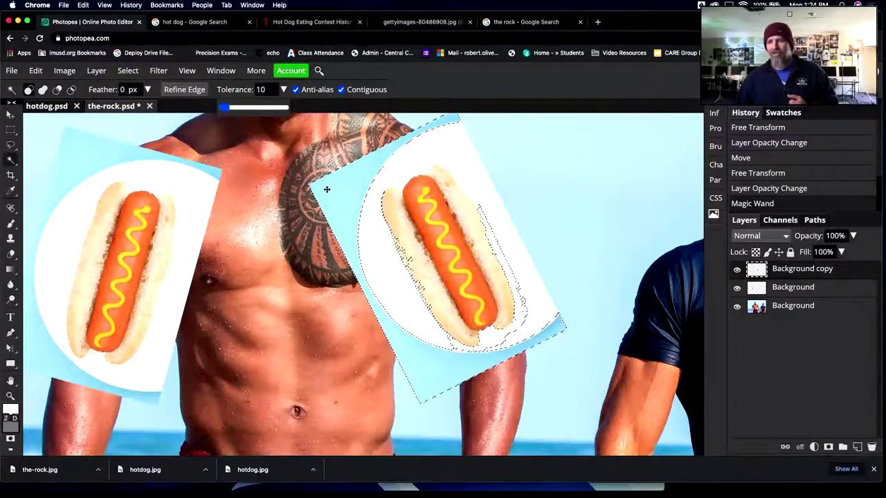
pyautogui.click(348, 191)
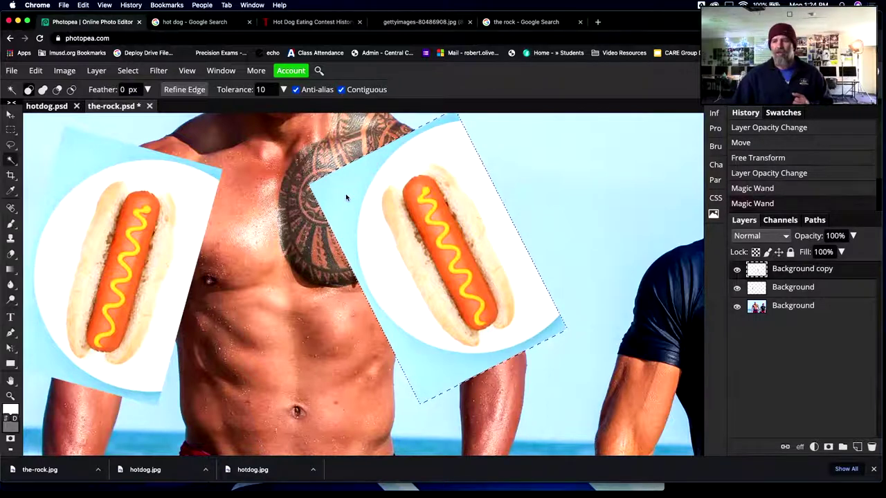
pyautogui.click(347, 198)
pyautogui.click(127, 70)
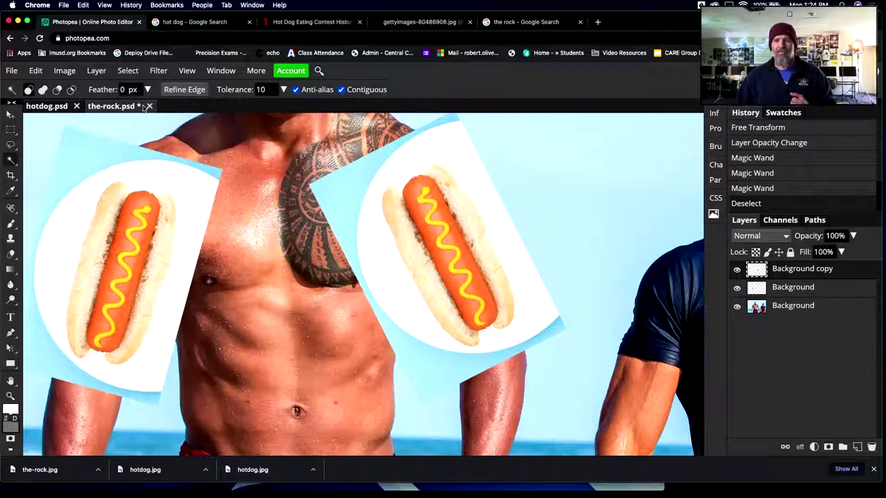
pyautogui.click(128, 71)
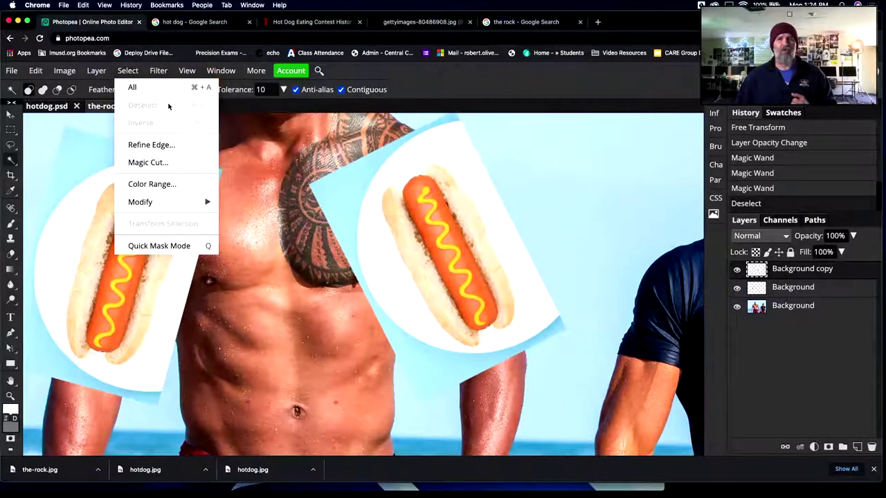
pyautogui.click(435, 83)
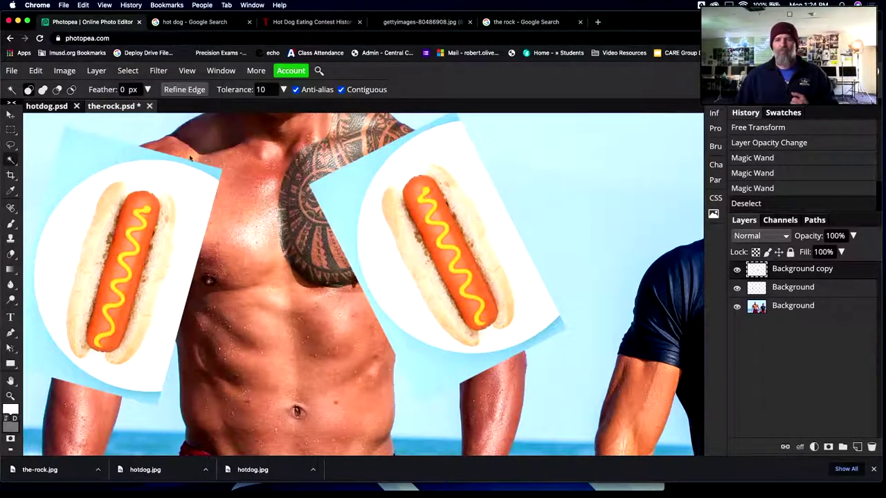
pyautogui.click(349, 181)
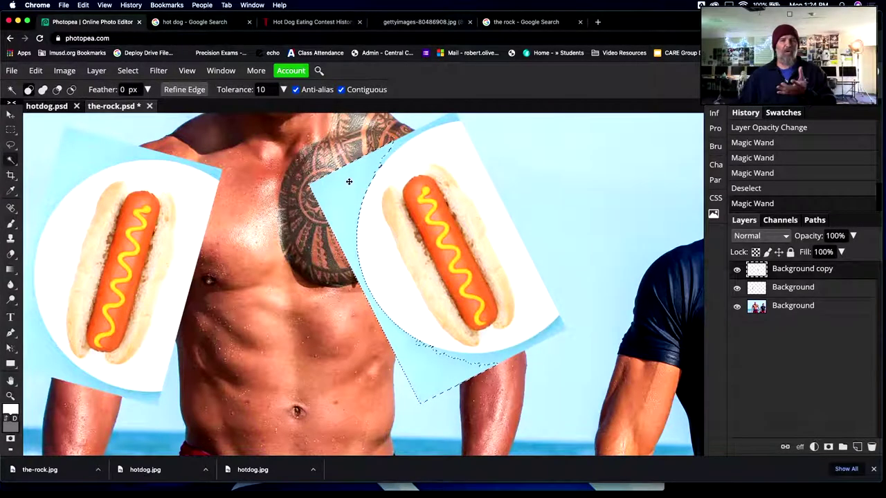
# Select the hot dog copy's blue background with Magic Wand tolerance 32, delete it and clear the selection.
pyautogui.click(283, 90)
pyautogui.moveTo(223, 108); pyautogui.dragTo(230, 109)
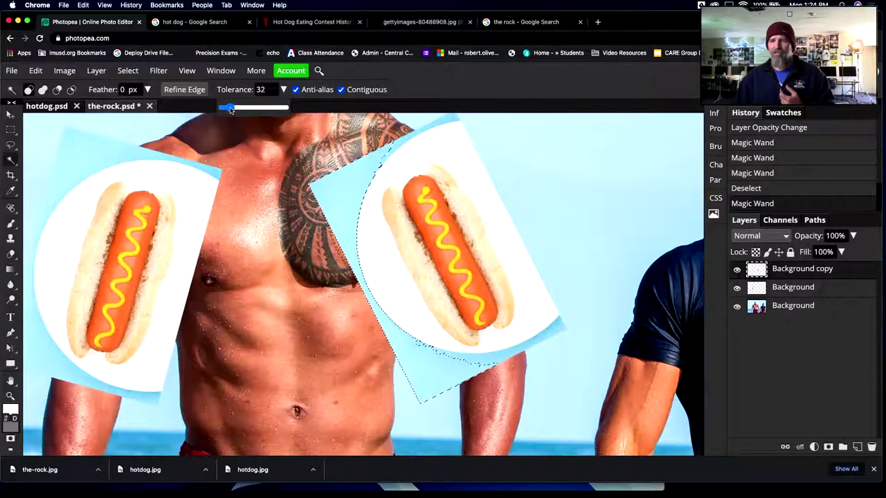
pyautogui.click(488, 362)
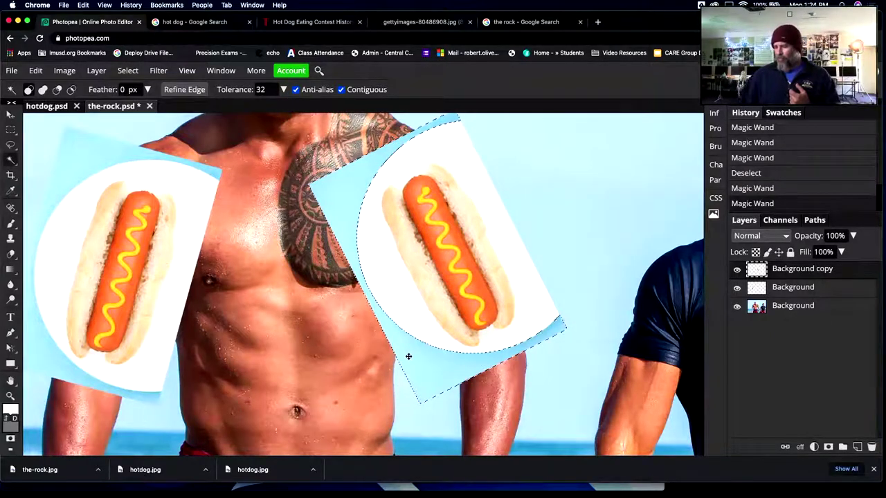
pyautogui.press('Delete')
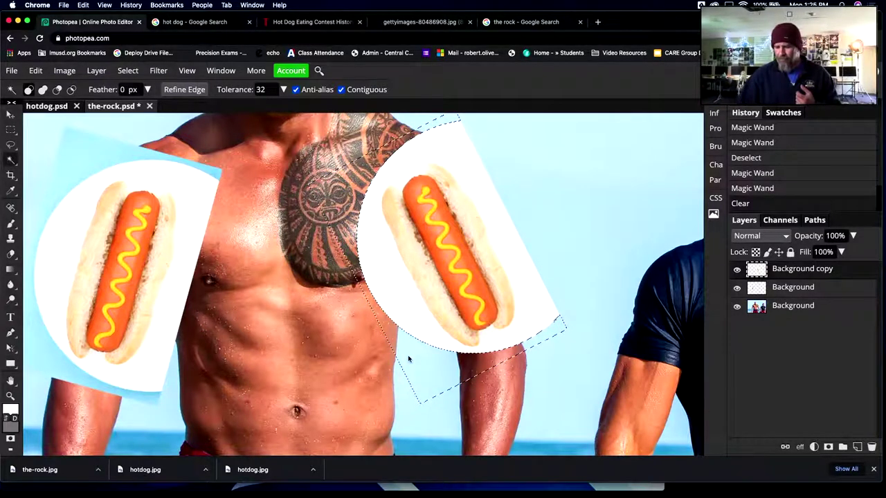
pyautogui.press('super+d')
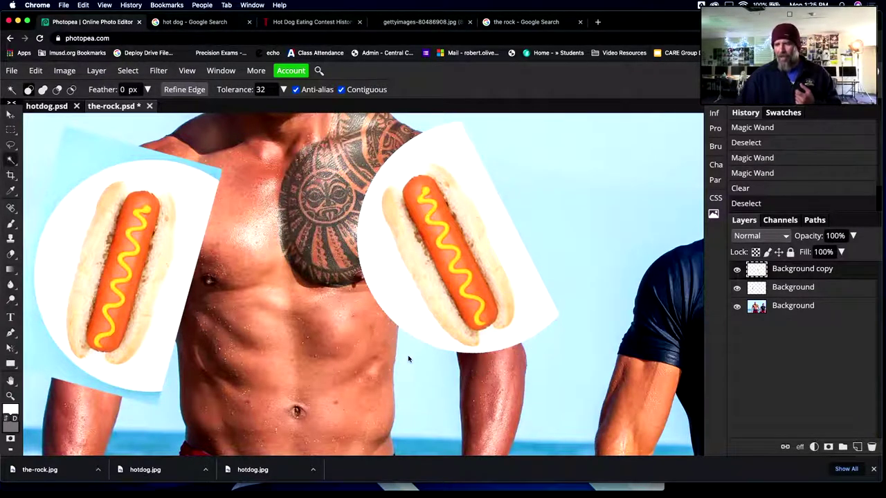
# Select the white area around the hot dog copy with the Magic Wand and undo the shift of the selection outline.
pyautogui.scroll(5, 458, 265)
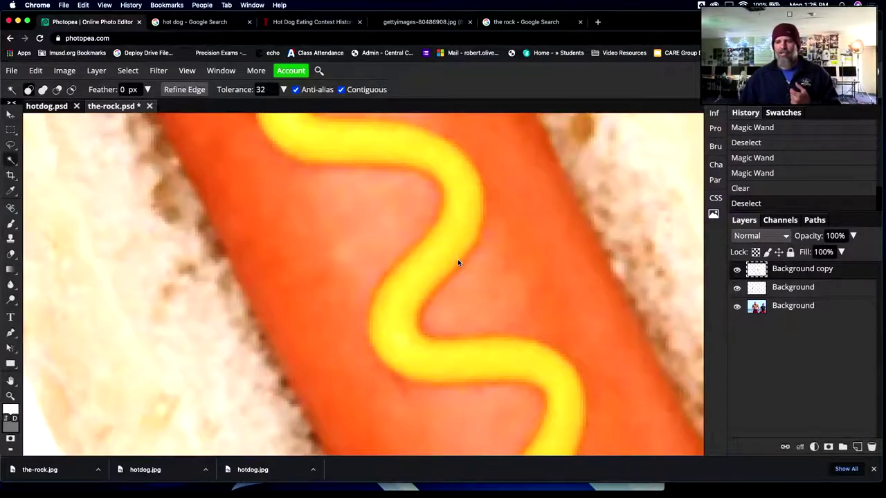
pyautogui.scroll(-2, 458, 261)
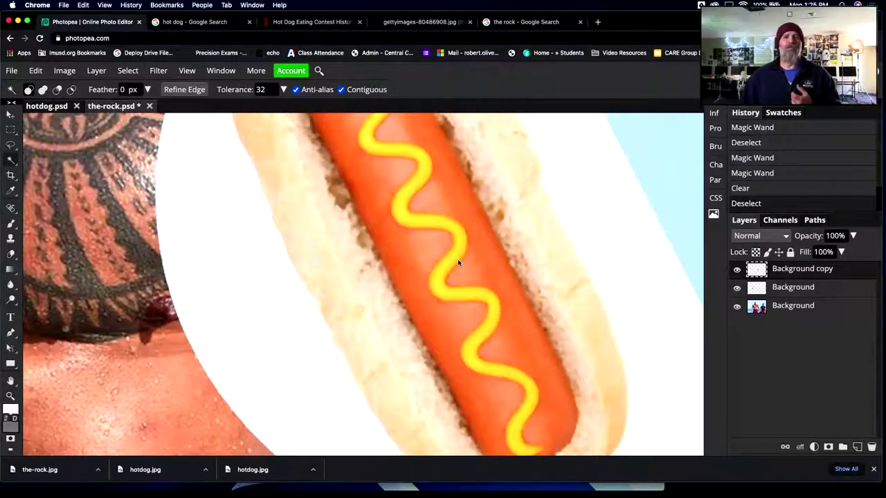
pyautogui.press('super+0')
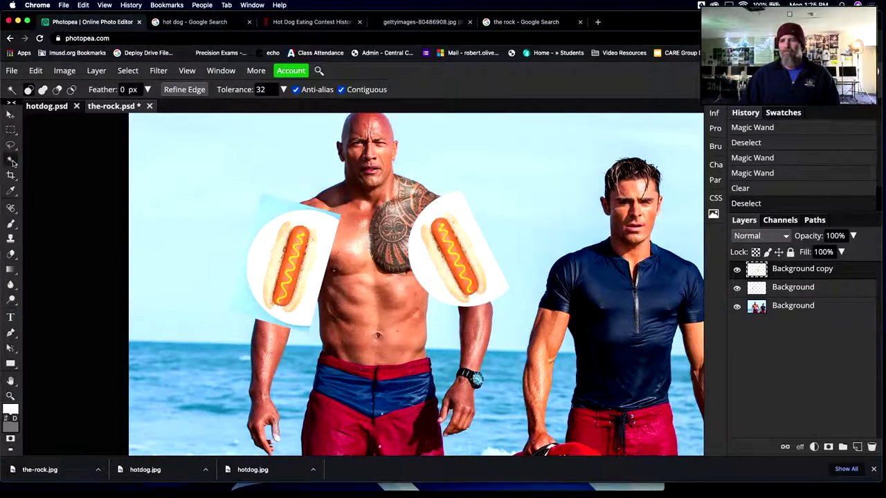
pyautogui.click(421, 274)
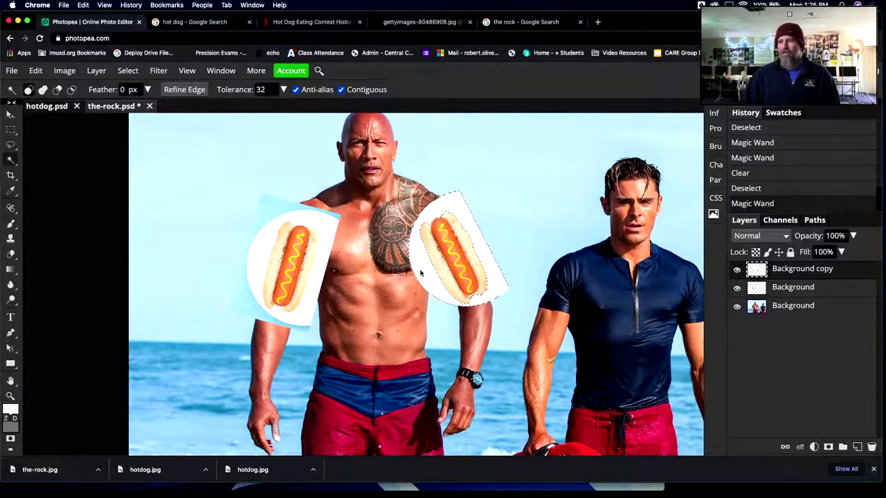
pyautogui.moveTo(421, 274)
pyautogui.mouseDown()
pyautogui.moveTo(436, 272)
pyautogui.moveTo(416, 261)
pyautogui.mouseUp()
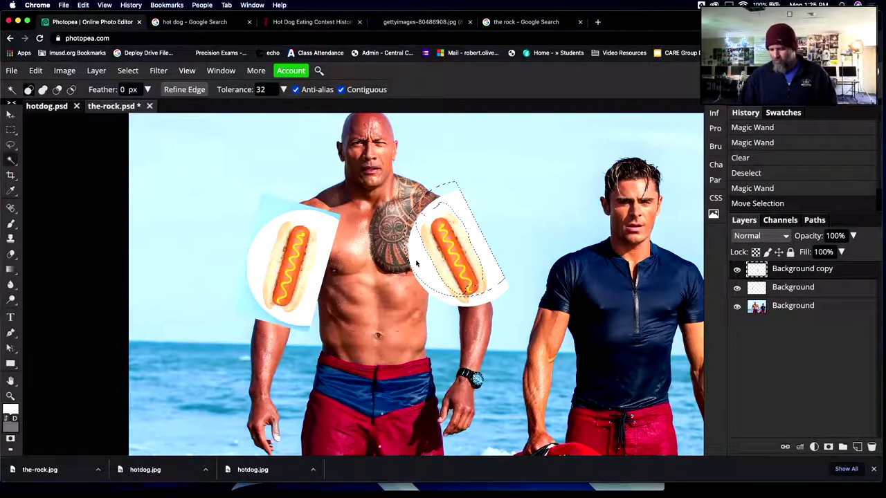
pyautogui.hotkey('ctrl', 'z')
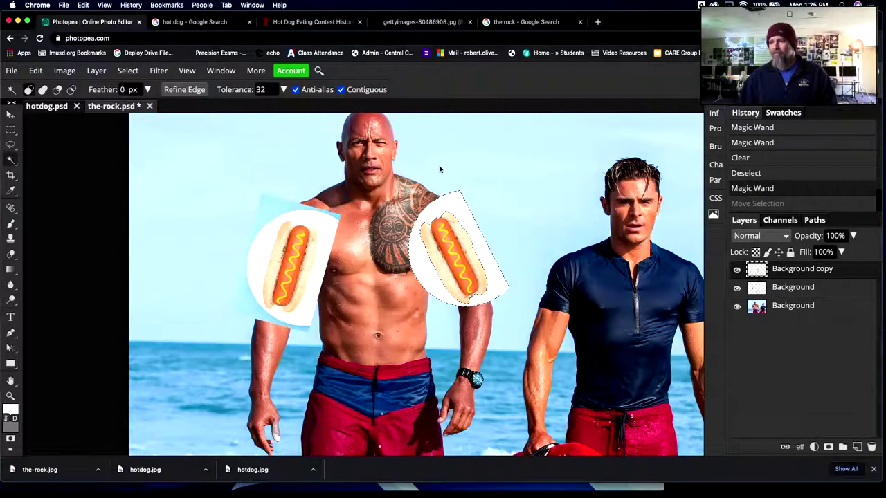
# Delete the selected white area around the hot dog copy and clear the selection.
pyautogui.scroll(5, 432, 167)
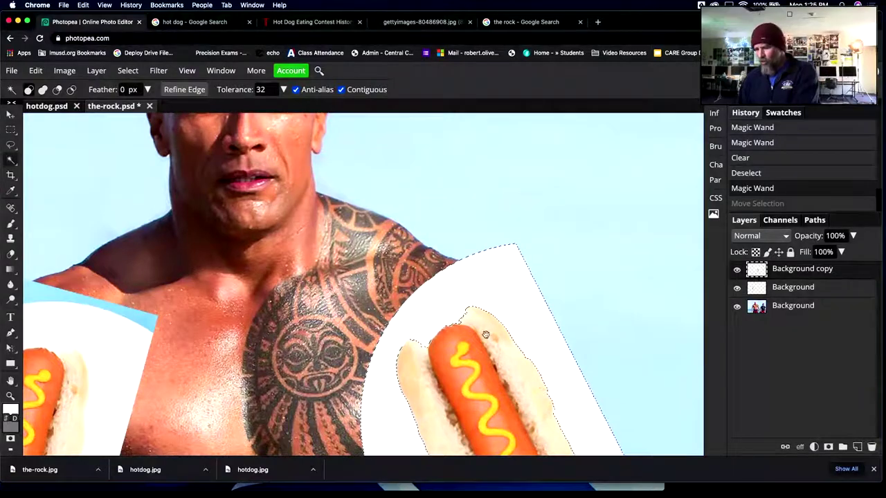
pyautogui.scroll(-5, 490, 360)
pyautogui.hscroll(2, 489, 360)
pyautogui.scroll(-2, 417, 214)
pyautogui.hscroll(1, 418, 214)
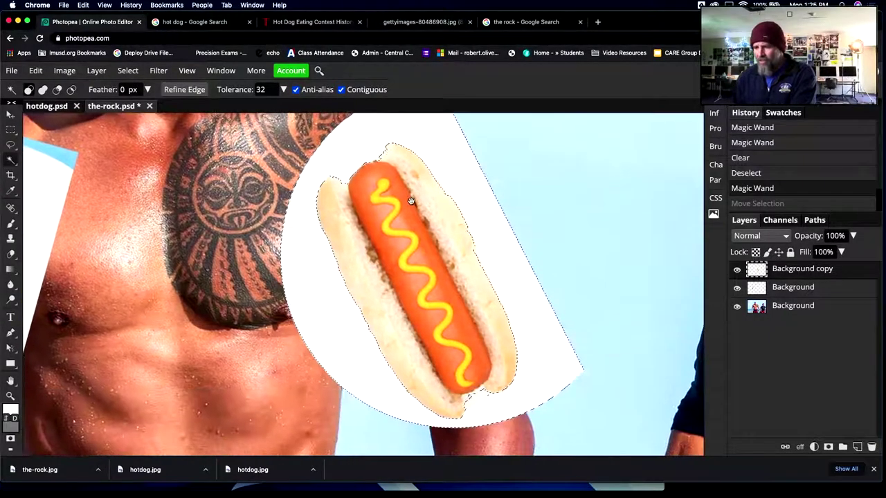
pyautogui.moveTo(408, 198); pyautogui.dragTo(408, 204)
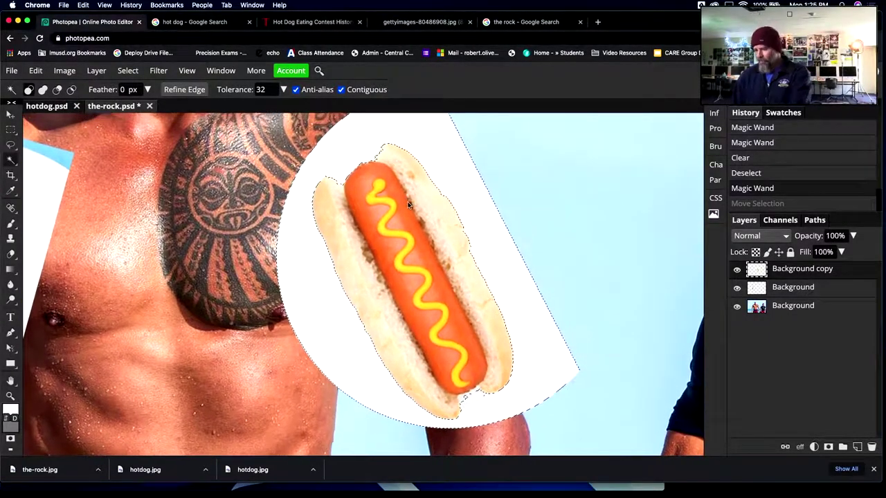
pyautogui.press('Delete')
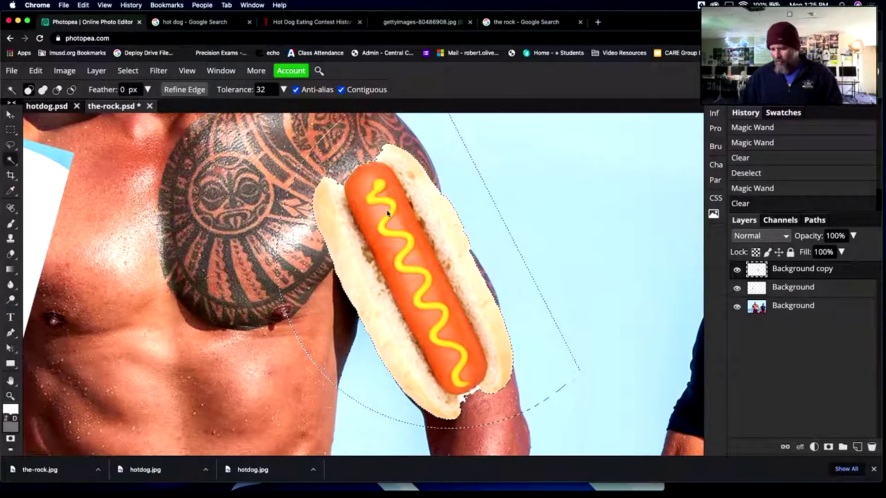
pyautogui.hotkey('ctrl', 'd')
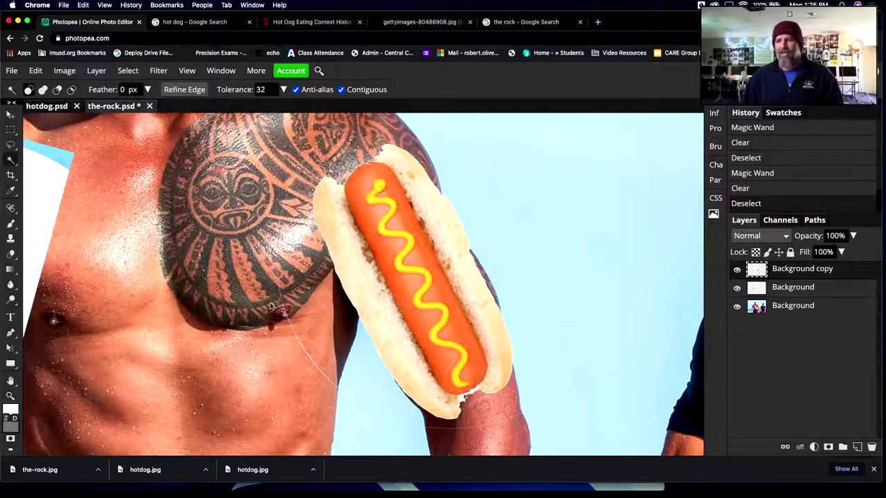
# Switch to the Eraser tool and set its brush size to 183 px for the leftover outline around the hot dog copy.
pyautogui.scroll(5, 273, 304)
pyautogui.scroll(-3, 270, 303)
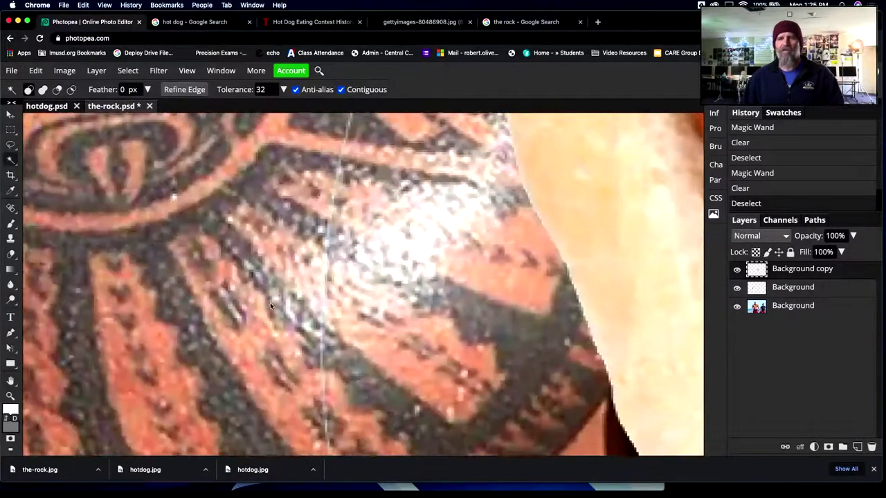
pyautogui.scroll(5, 270, 302)
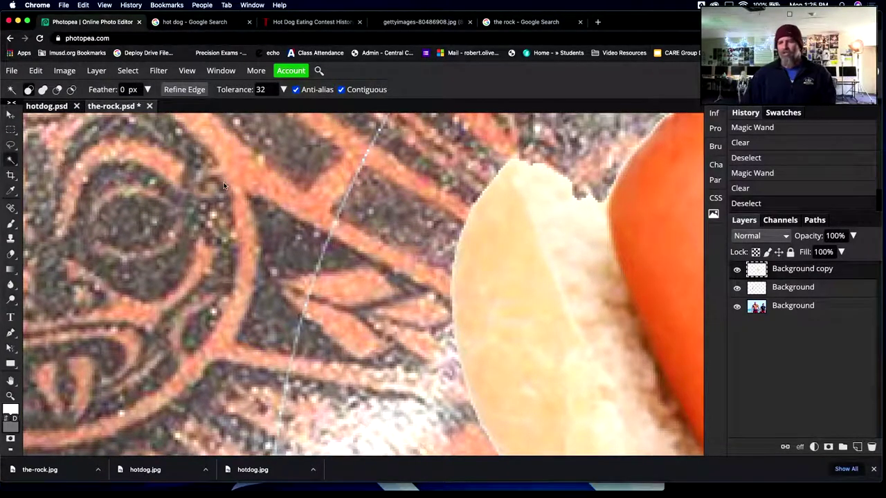
pyautogui.scroll(-10, 224, 186)
pyautogui.scroll(3, 319, 211)
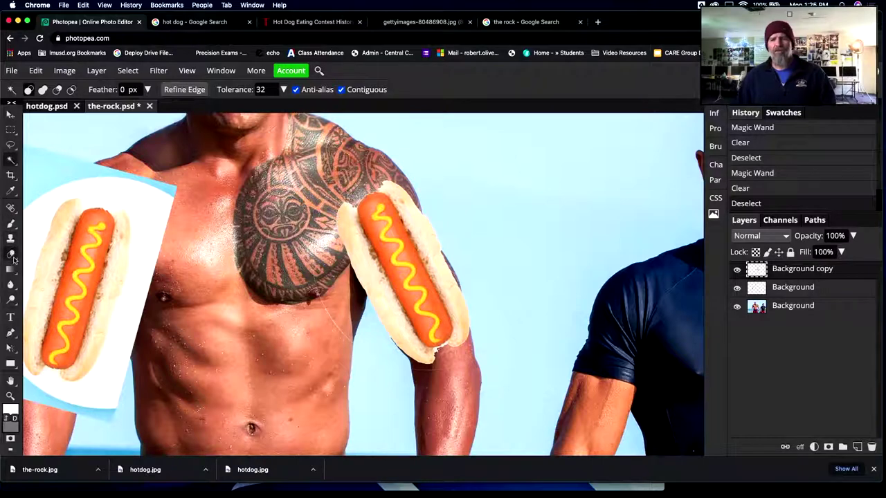
pyautogui.rightClick(14, 257)
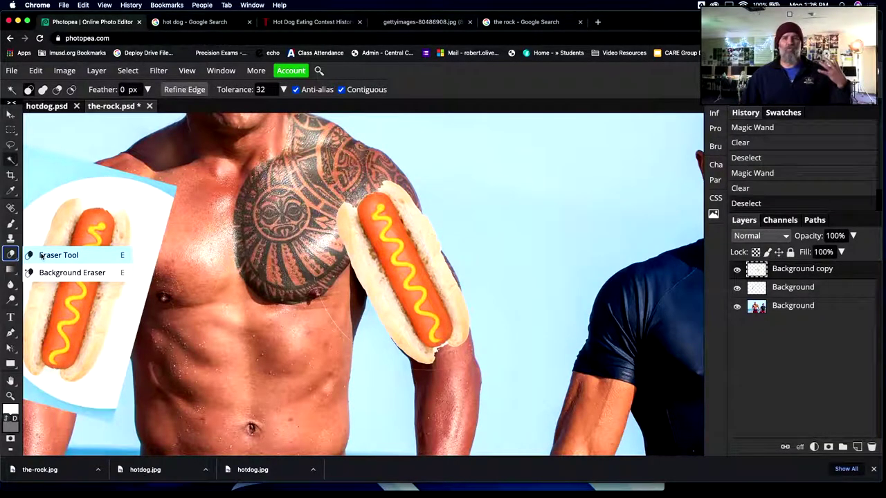
pyautogui.click(41, 256)
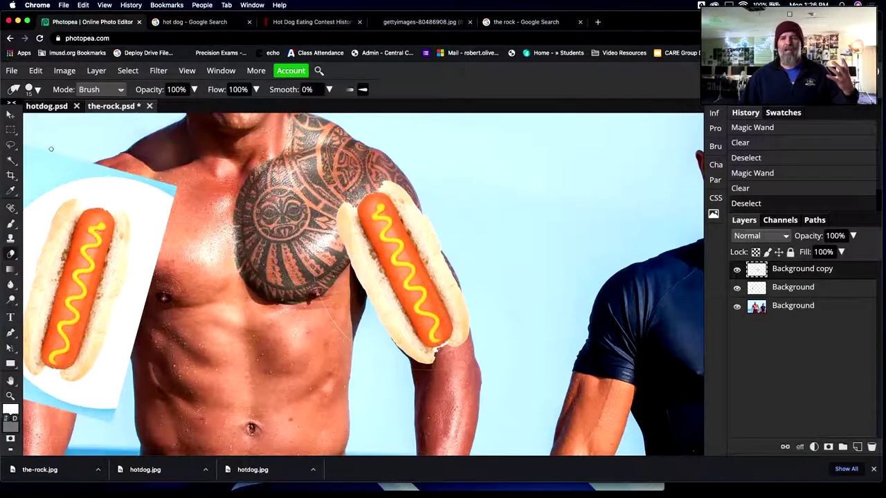
pyautogui.click(34, 90)
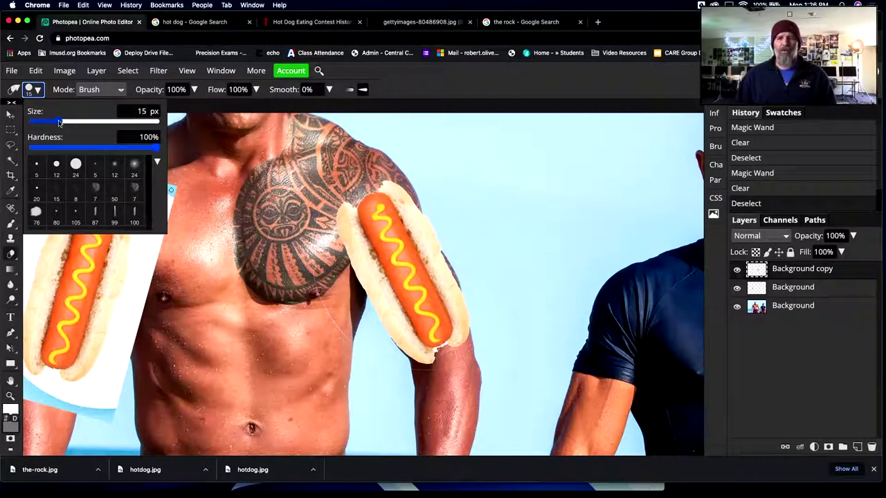
pyautogui.moveTo(60, 123); pyautogui.dragTo(99, 123)
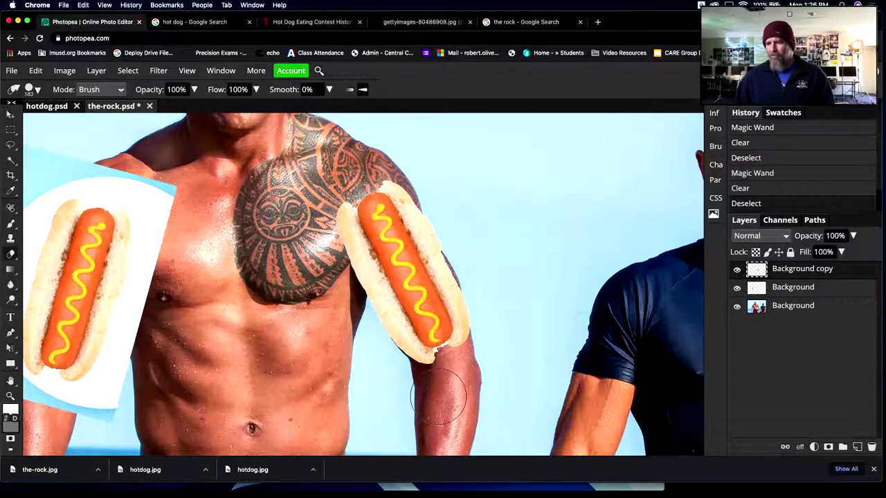
# Erase beside the hot dog copy, then scale the copy to about 113% width and 105% height.
pyautogui.moveTo(510, 356); pyautogui.dragTo(515, 347)
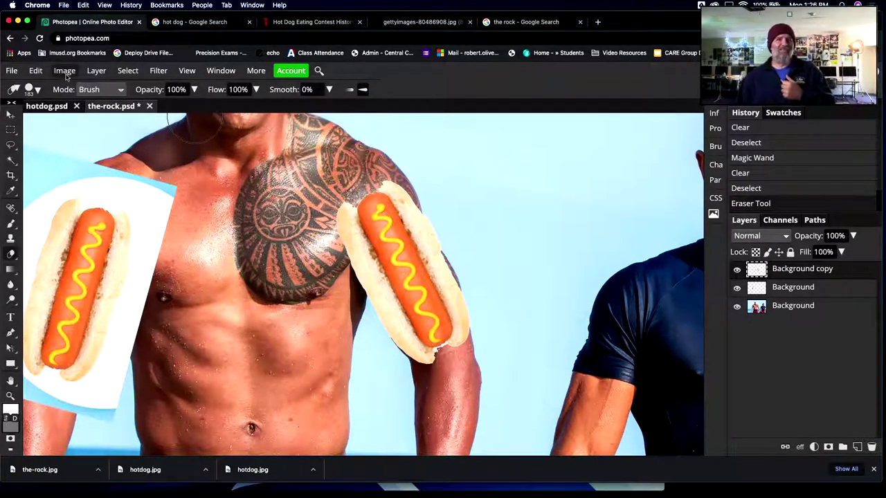
pyautogui.click(35, 70)
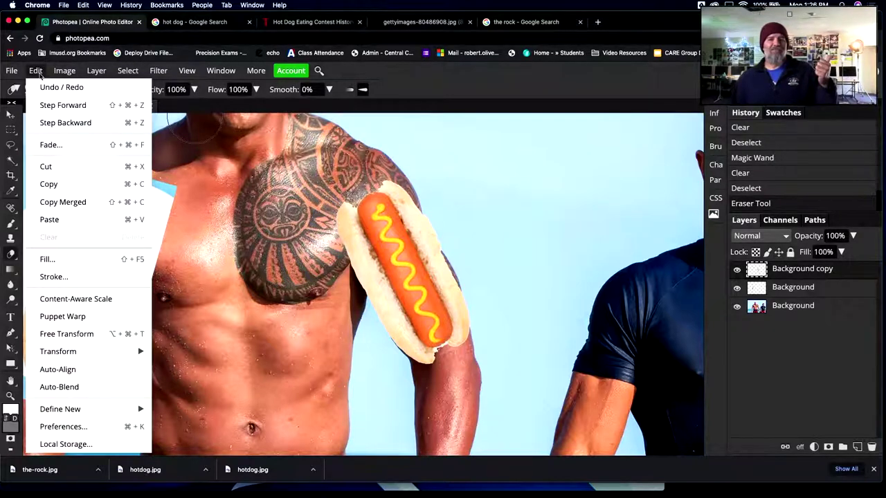
pyautogui.moveTo(87, 355)
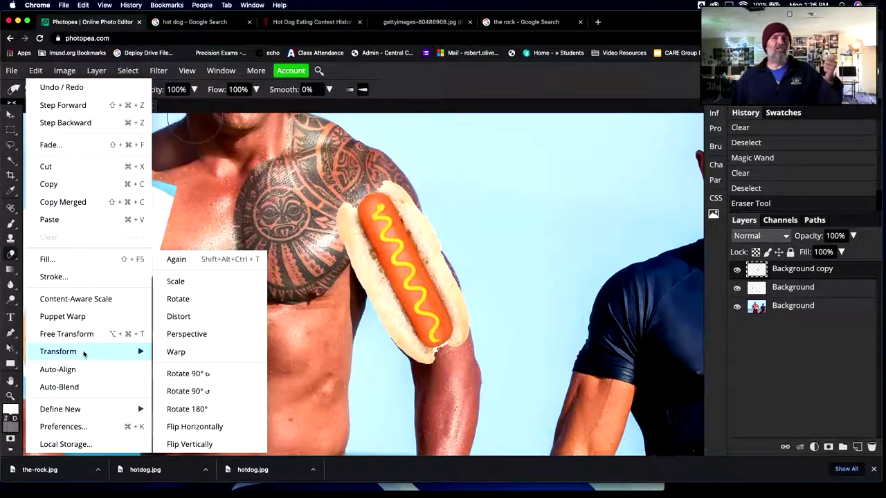
pyautogui.click(185, 281)
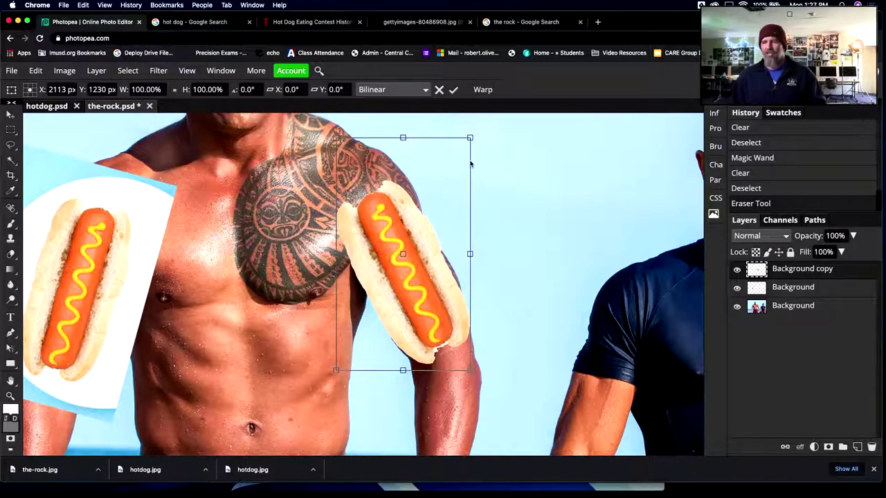
pyautogui.moveTo(470, 137); pyautogui.dragTo(479, 132)
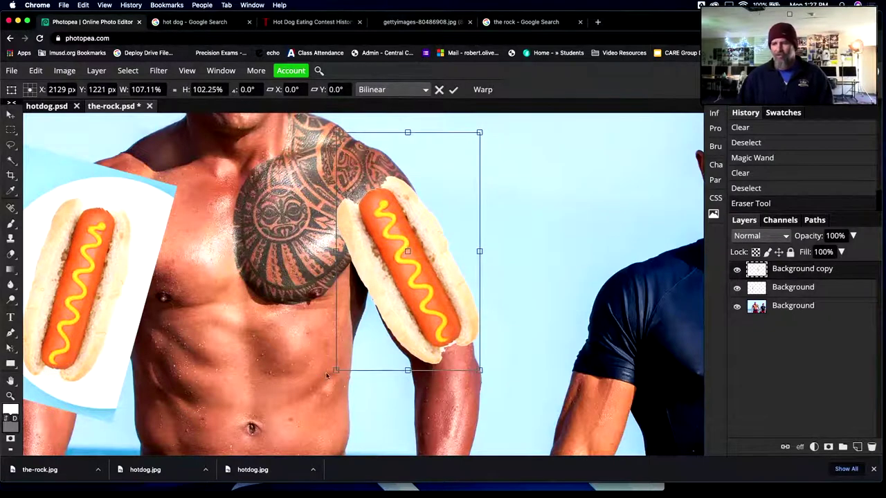
pyautogui.moveTo(336, 370); pyautogui.dragTo(327, 376)
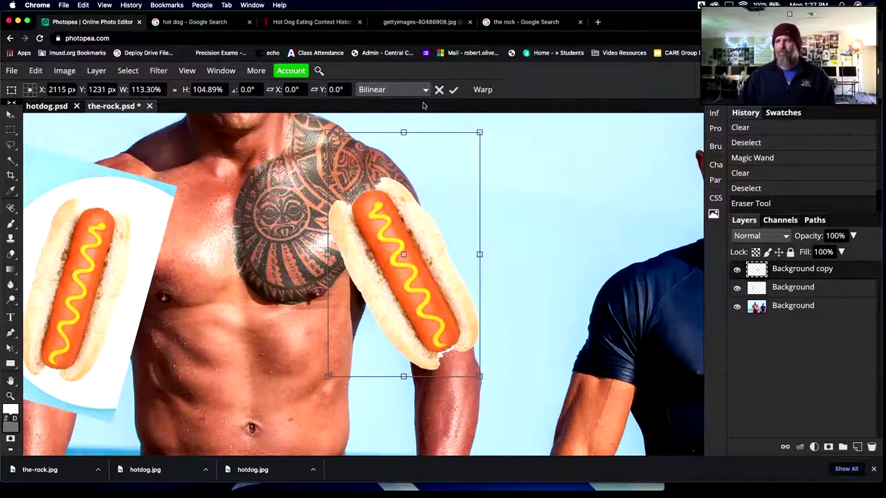
pyautogui.click(454, 90)
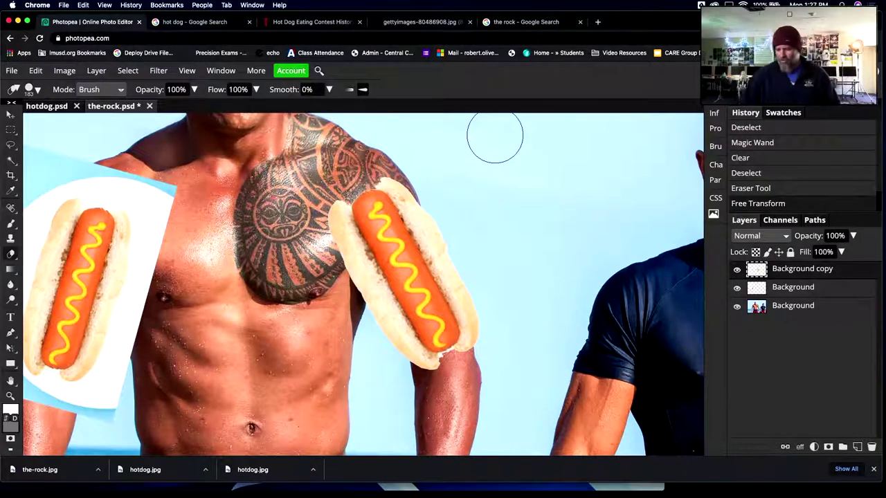
pyautogui.press('super+t')
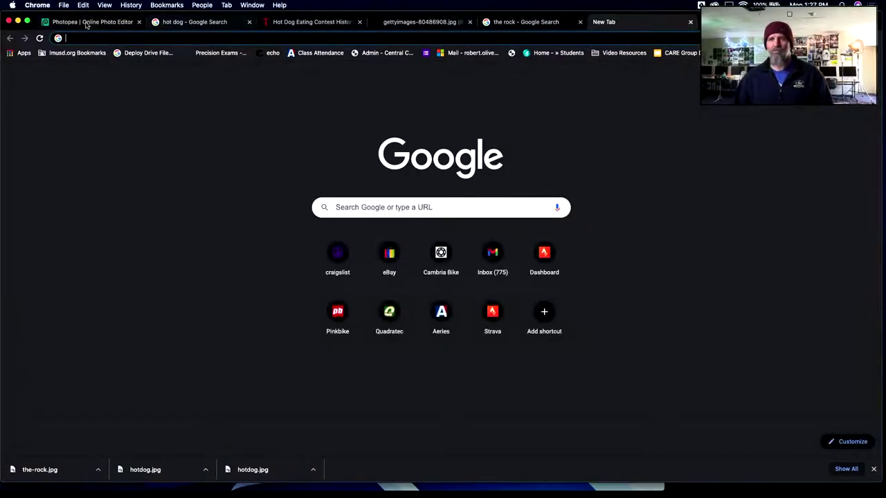
pyautogui.click(86, 23)
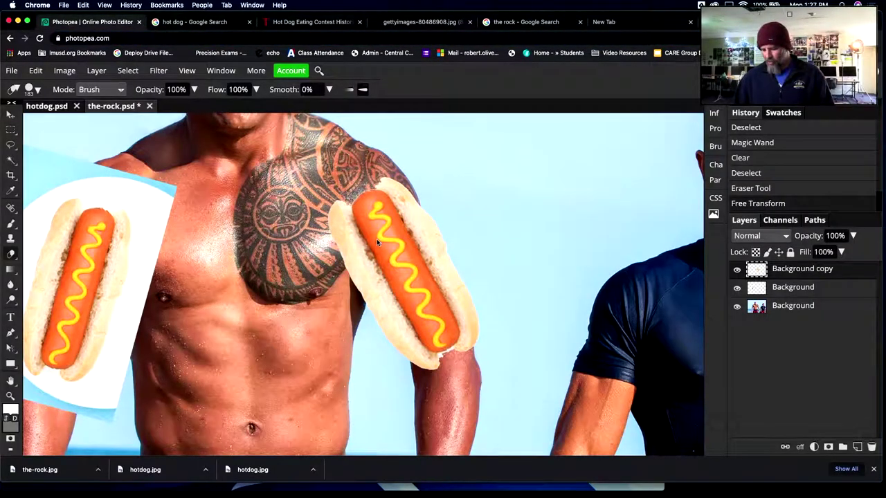
pyautogui.press('super+9')
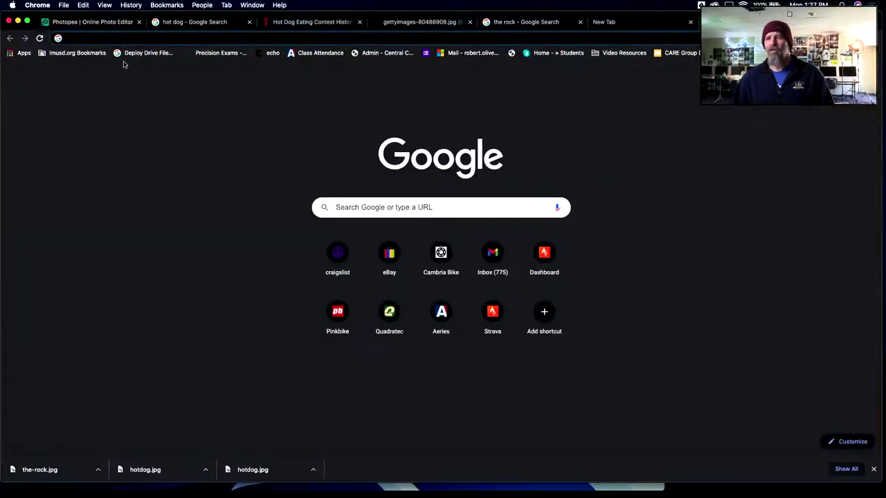
pyautogui.click(88, 22)
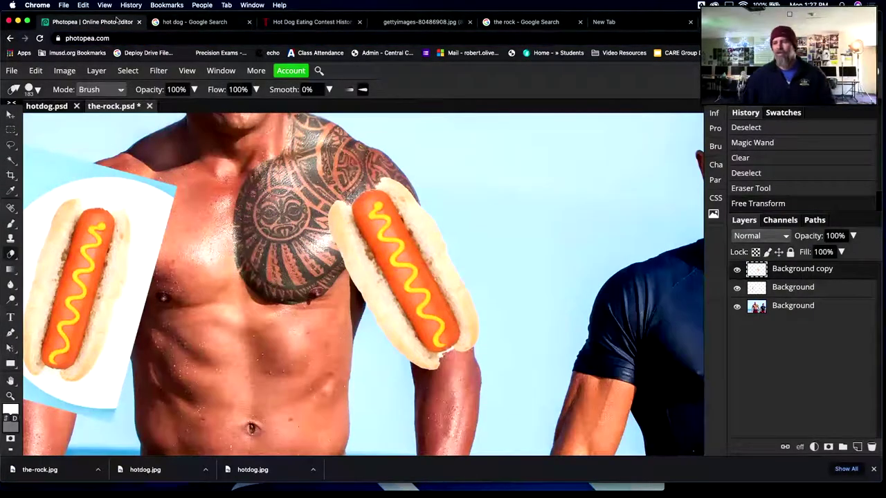
# Rotate the hot dog copy by about 4.9° and shift it slightly outward over the tattooed arm.
pyautogui.click(45, 74)
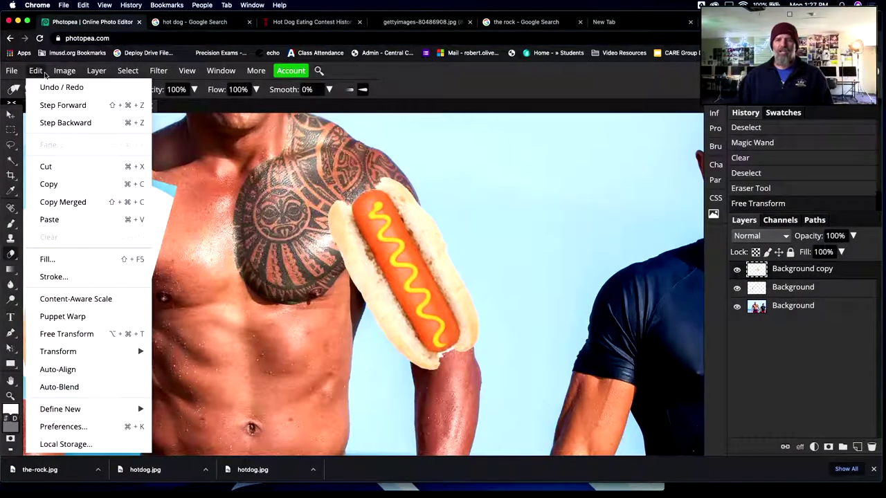
pyautogui.moveTo(66, 351)
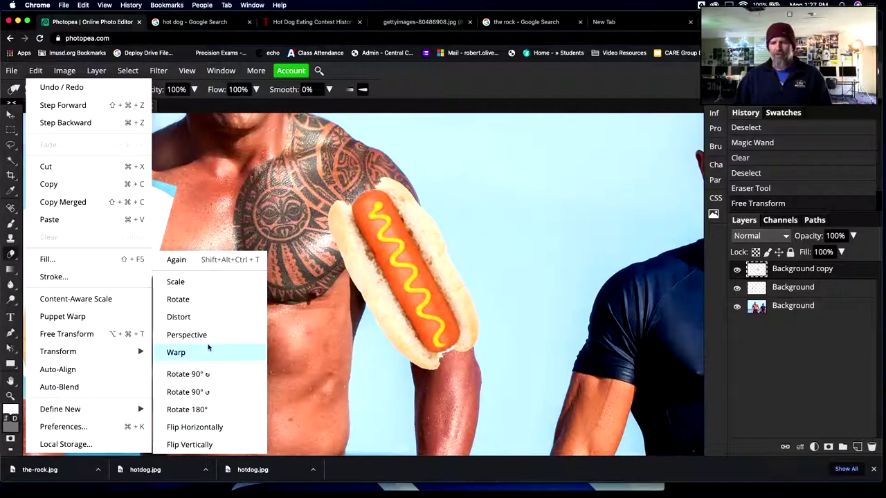
pyautogui.click(178, 300)
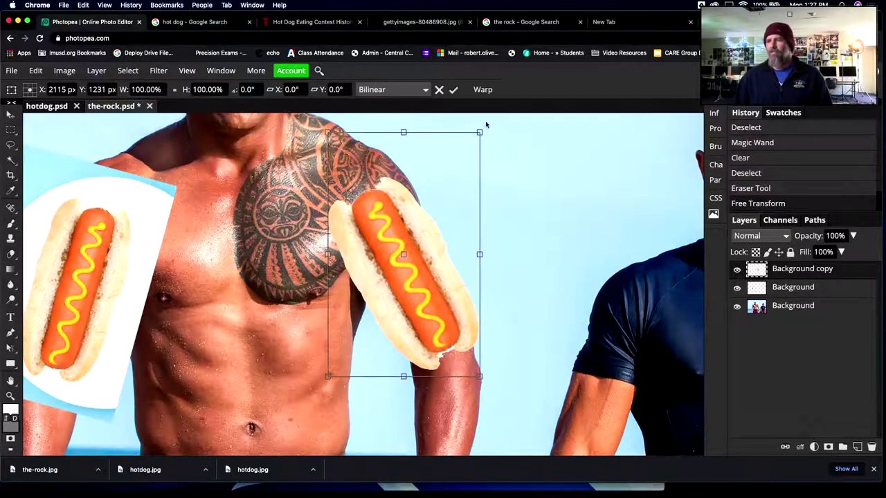
pyautogui.moveTo(485, 120)
pyautogui.mouseDown()
pyautogui.moveTo(488, 132)
pyautogui.moveTo(499, 130)
pyautogui.mouseUp()
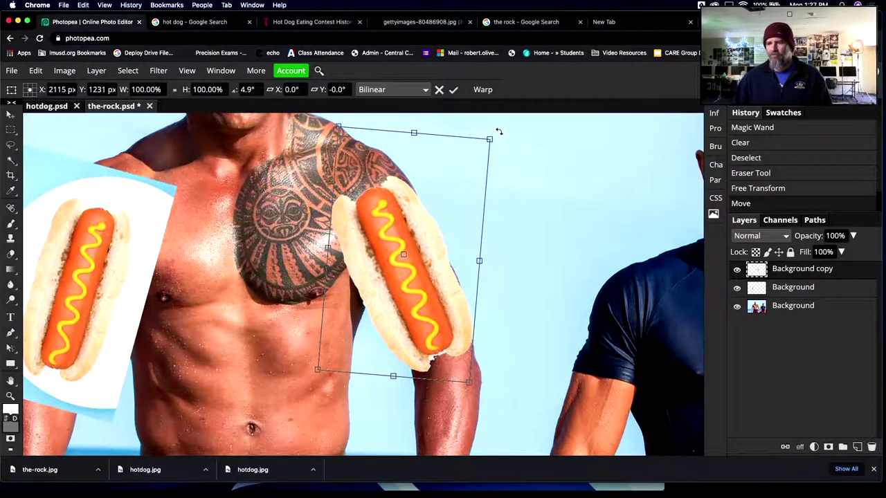
pyautogui.moveTo(417, 241); pyautogui.dragTo(428, 241)
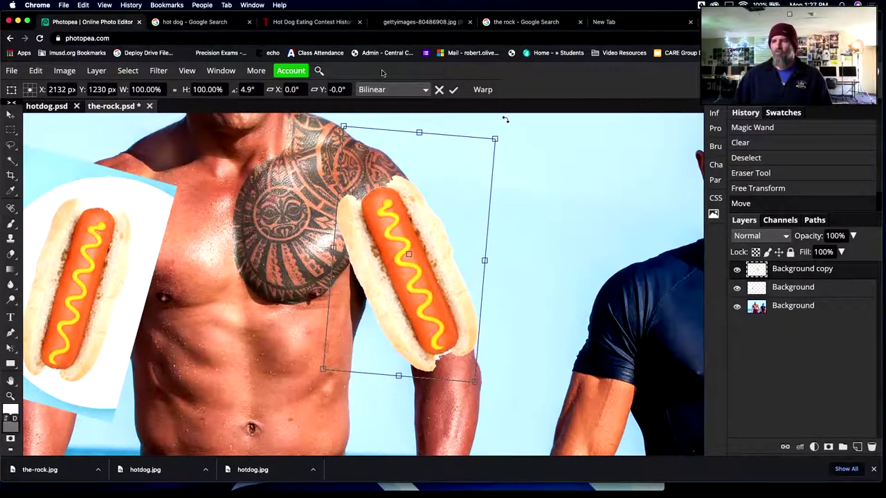
pyautogui.click(453, 89)
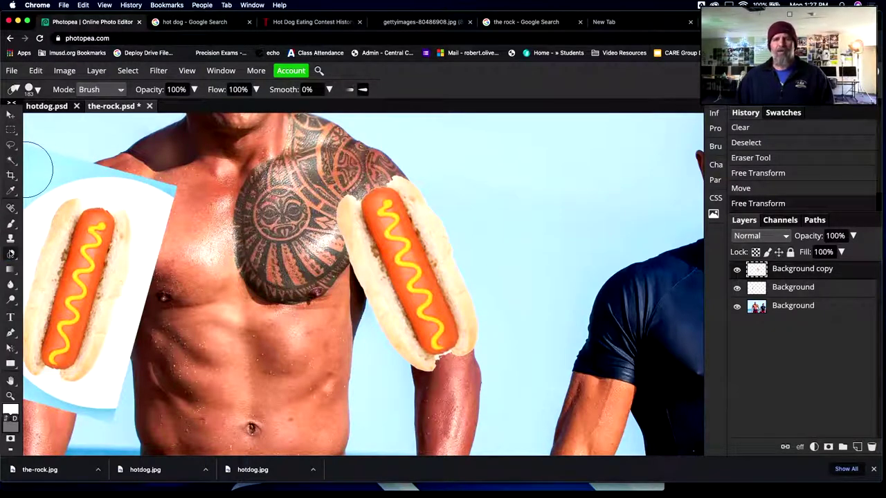
# Select the original hot dog's layer and erase its blue and white background near the shoulder with the hard-edged Eraser.
pyautogui.click(31, 89)
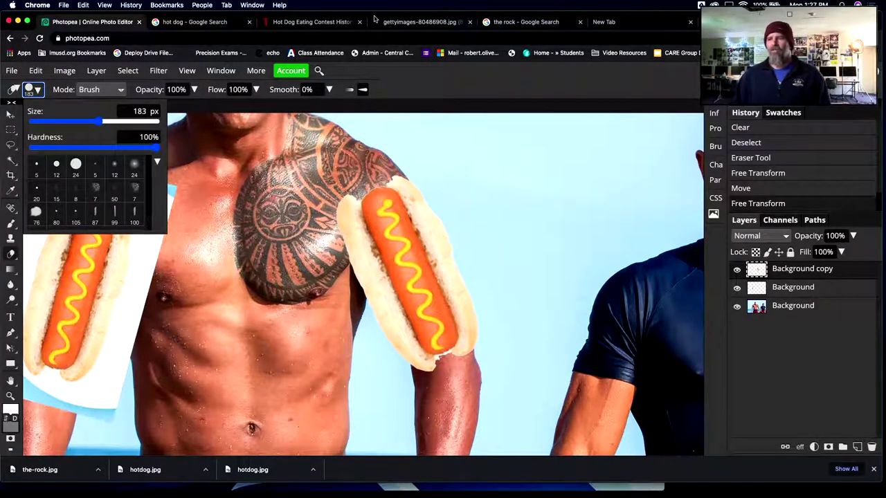
pyautogui.click(256, 111)
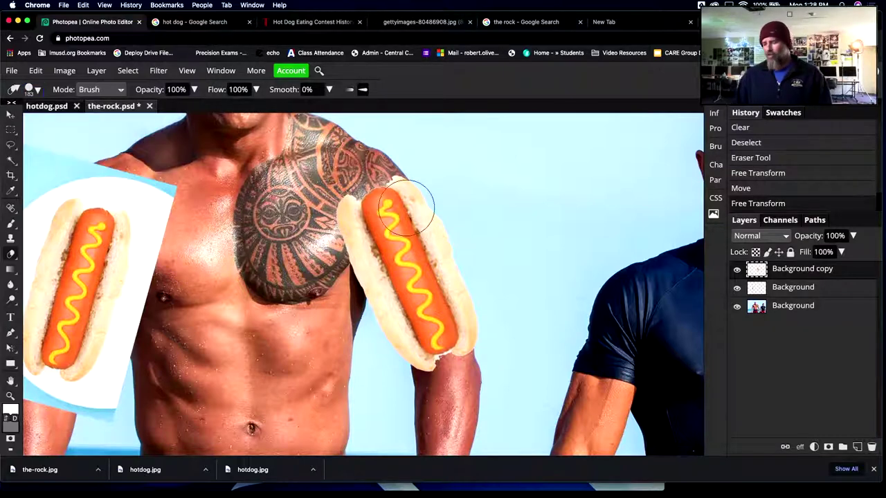
pyautogui.moveTo(147, 231); pyautogui.dragTo(360, 231)
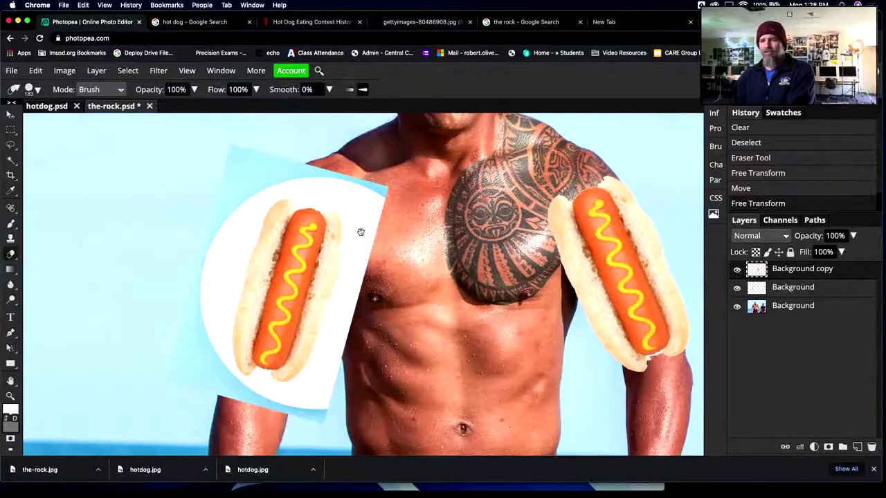
pyautogui.click(813, 297)
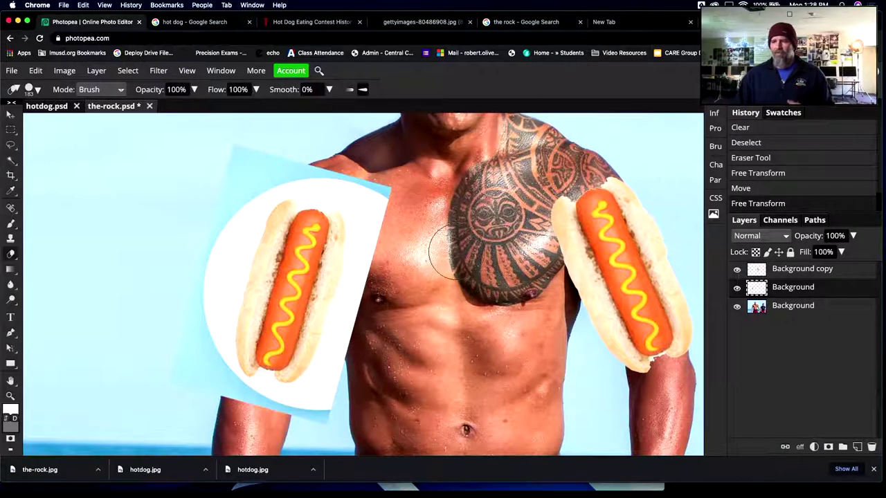
pyautogui.moveTo(375, 198); pyautogui.dragTo(302, 156)
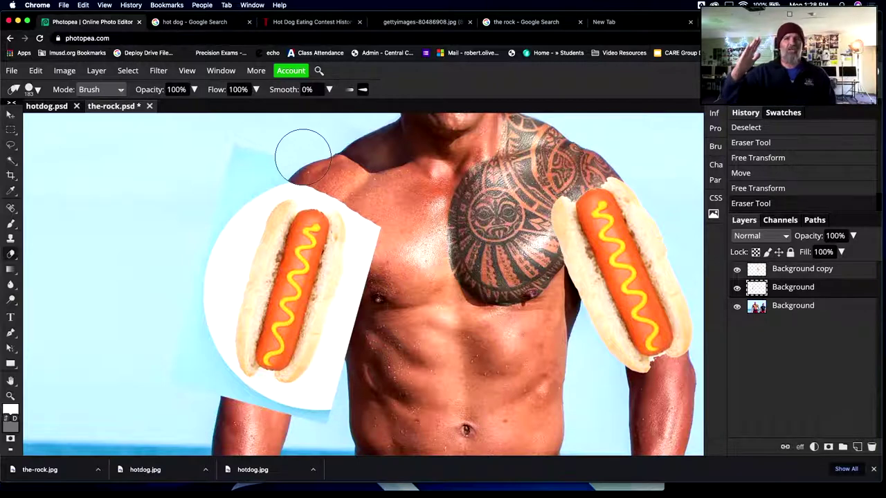
# Set the Eraser hardness to 0% and erase the remaining blue and white background around the hot dog on the untattooed arm.
pyautogui.click(38, 92)
pyautogui.click(151, 147)
pyautogui.moveTo(154, 150); pyautogui.dragTo(31, 153)
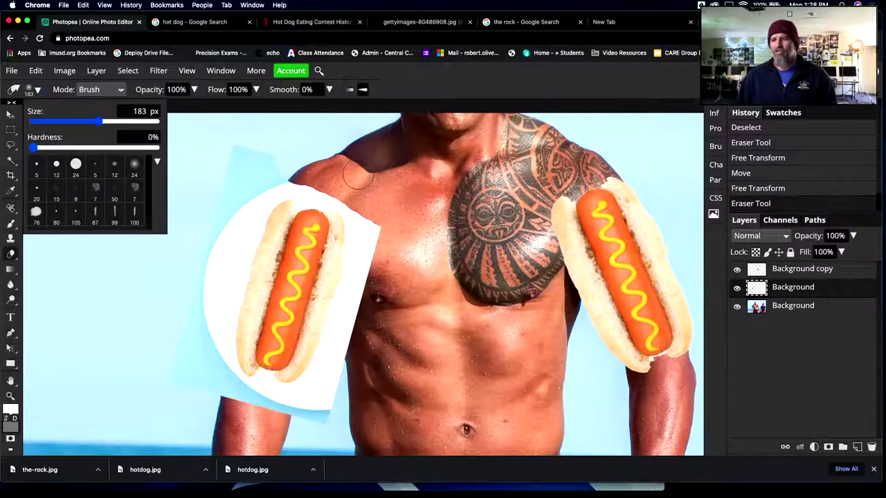
pyautogui.click(304, 168)
pyautogui.moveTo(272, 180)
pyautogui.mouseDown()
pyautogui.moveTo(308, 166)
pyautogui.moveTo(342, 183)
pyautogui.moveTo(298, 171)
pyautogui.moveTo(248, 216)
pyautogui.moveTo(233, 297)
pyautogui.moveTo(255, 241)
pyautogui.moveTo(248, 221)
pyautogui.moveTo(228, 323)
pyautogui.moveTo(233, 377)
pyautogui.moveTo(244, 398)
pyautogui.moveTo(265, 400)
pyautogui.moveTo(294, 394)
pyautogui.moveTo(316, 362)
pyautogui.mouseUp()
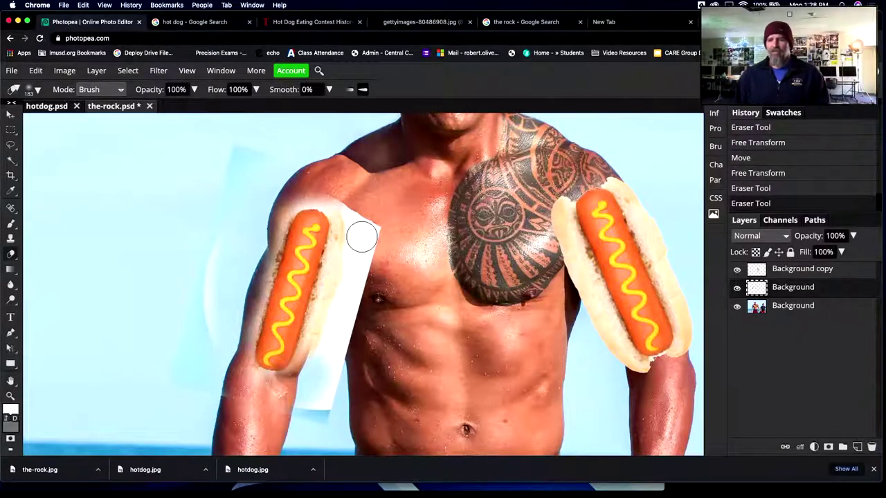
pyautogui.moveTo(362, 235)
pyautogui.mouseDown()
pyautogui.moveTo(352, 204)
pyautogui.moveTo(352, 242)
pyautogui.moveTo(381, 236)
pyautogui.moveTo(357, 285)
pyautogui.moveTo(335, 391)
pyautogui.moveTo(318, 416)
pyautogui.moveTo(312, 380)
pyautogui.moveTo(361, 256)
pyautogui.moveTo(370, 203)
pyautogui.moveTo(294, 177)
pyautogui.moveTo(234, 231)
pyautogui.moveTo(217, 366)
pyautogui.moveTo(214, 346)
pyautogui.moveTo(243, 406)
pyautogui.moveTo(268, 406)
pyautogui.moveTo(238, 391)
pyautogui.moveTo(200, 274)
pyautogui.moveTo(242, 148)
pyautogui.moveTo(271, 149)
pyautogui.moveTo(204, 166)
pyautogui.mouseUp()
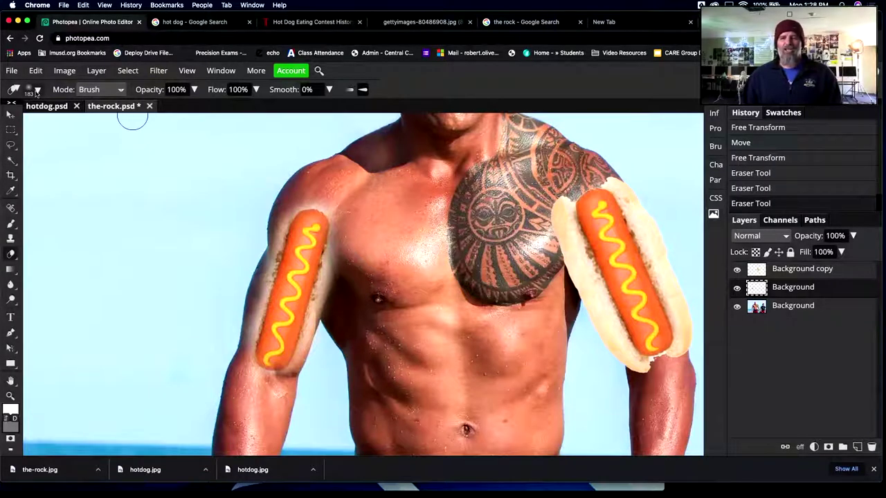
# Select the Background copy layer and softly erase the bun's edge beside the chest tattoo with the Eraser.
pyautogui.click(34, 90)
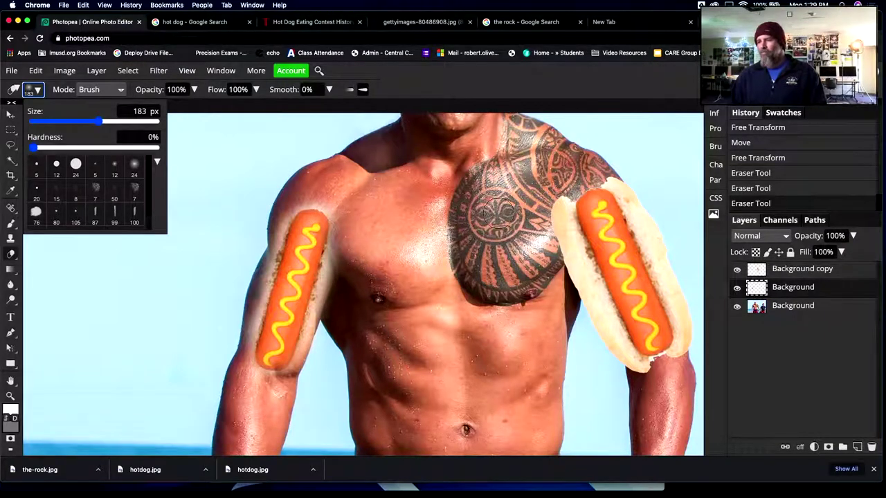
pyautogui.click(539, 190)
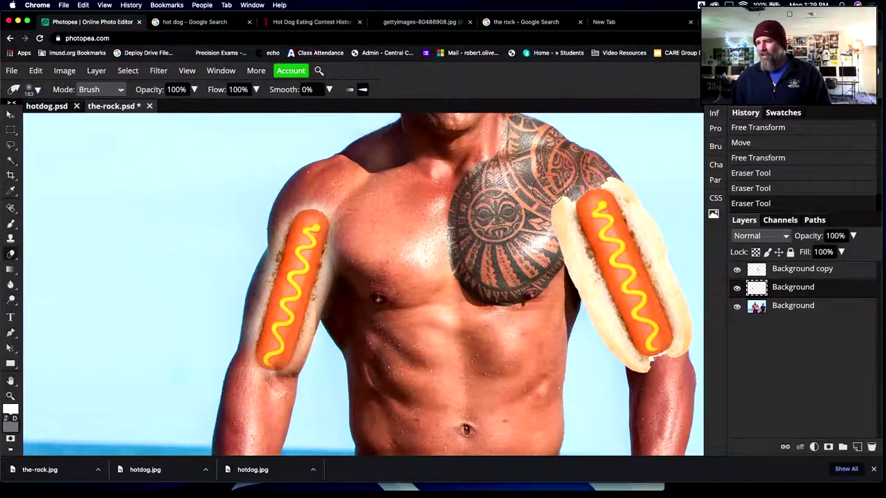
pyautogui.click(546, 193)
pyautogui.click(799, 270)
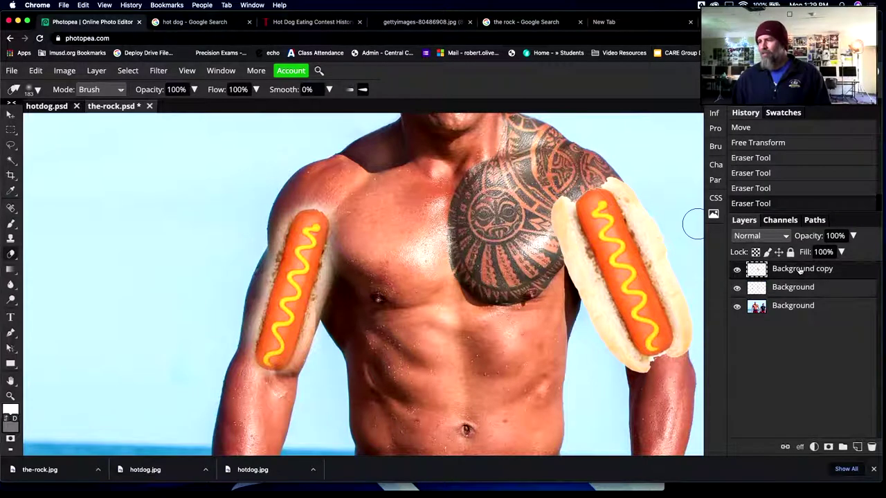
pyautogui.moveTo(545, 209)
pyautogui.mouseDown()
pyautogui.moveTo(553, 206)
pyautogui.moveTo(536, 256)
pyautogui.moveTo(548, 262)
pyautogui.moveTo(550, 291)
pyautogui.moveTo(530, 203)
pyautogui.moveTo(559, 197)
pyautogui.moveTo(546, 188)
pyautogui.moveTo(554, 196)
pyautogui.moveTo(526, 249)
pyautogui.moveTo(566, 235)
pyautogui.mouseUp()
pyautogui.scroll(5, 566, 235)
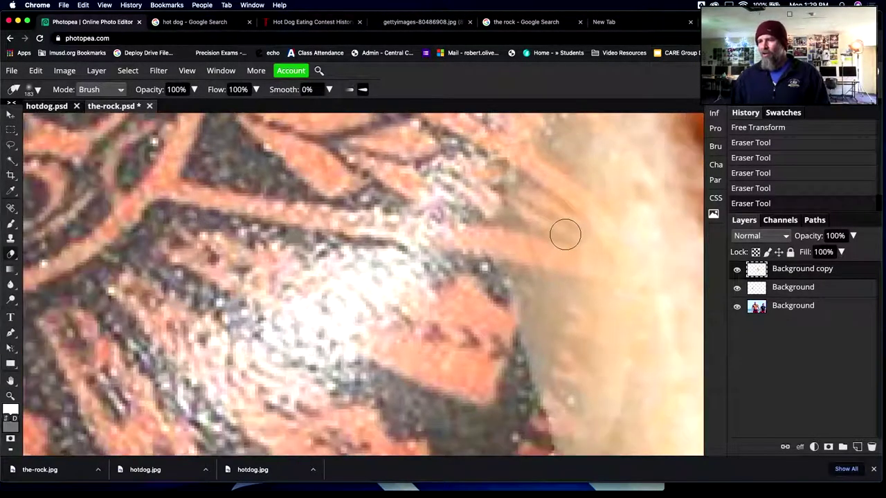
pyautogui.press(']')
pyautogui.press(']')
pyautogui.press(']')
pyautogui.press(']')
pyautogui.moveTo(472, 277); pyautogui.dragTo(437, 238)
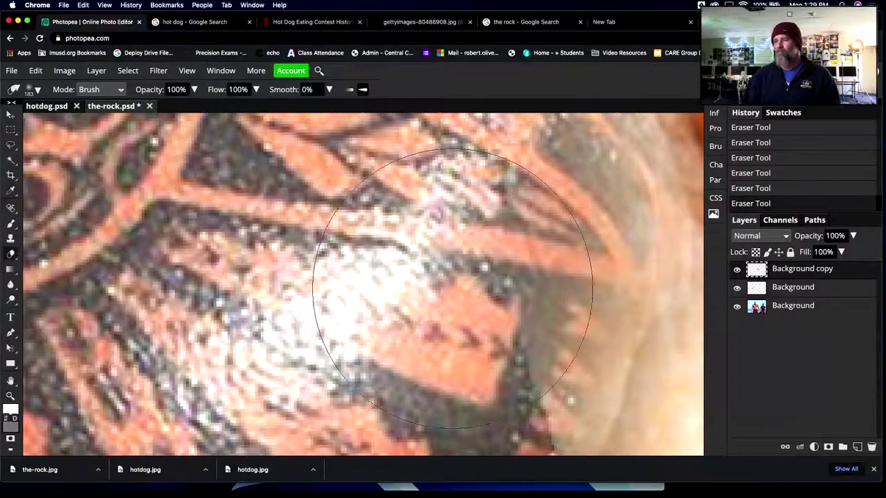
# Revert the document history to the Free Transform that scaled the hot dog copy, before its rotation and the soft erasing.
pyautogui.scroll(-6, 452, 289)
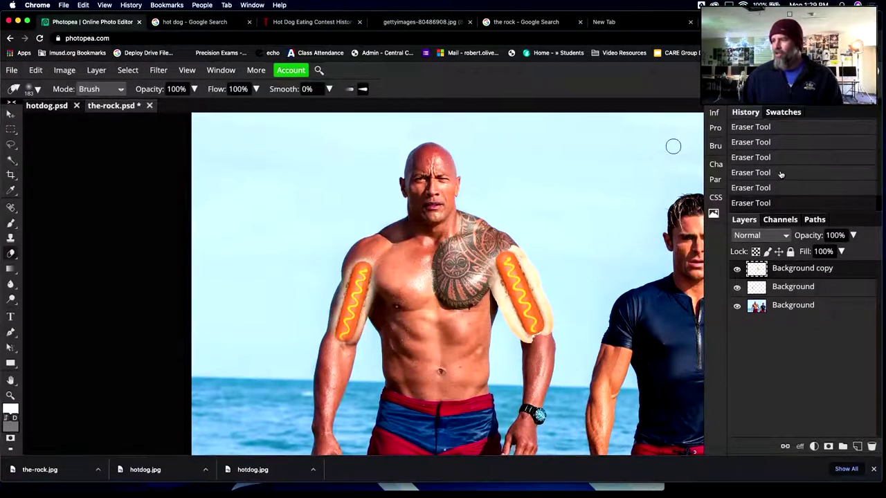
pyautogui.scroll(5, 781, 174)
pyautogui.scroll(-2, 780, 174)
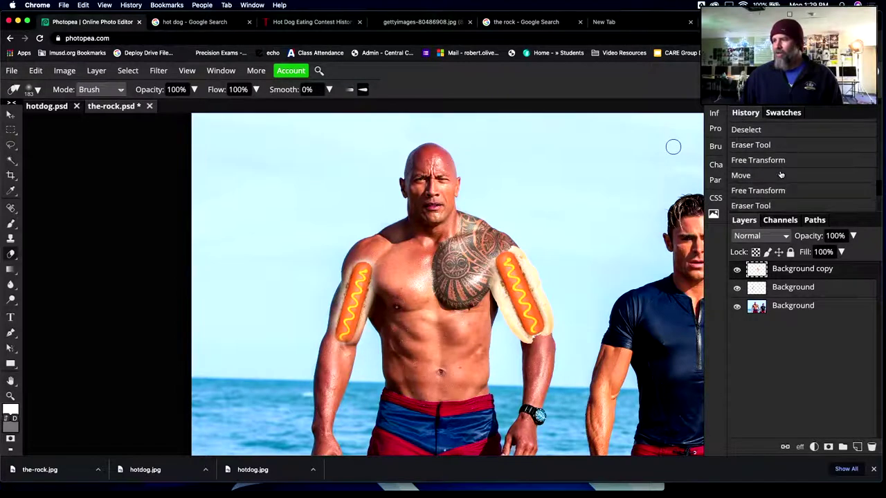
pyautogui.click(770, 160)
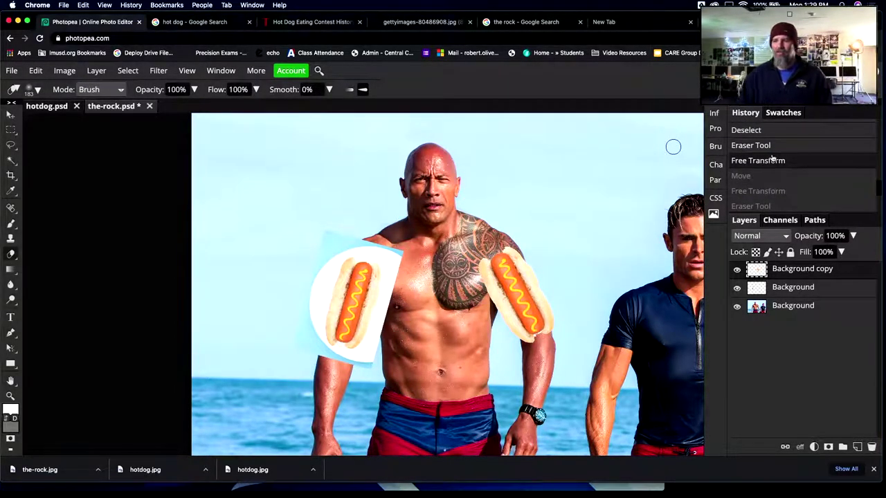
# Activate the Quick Selection tool and clear any selection around the hot dog on the untattooed arm.
pyautogui.rightClick(11, 161)
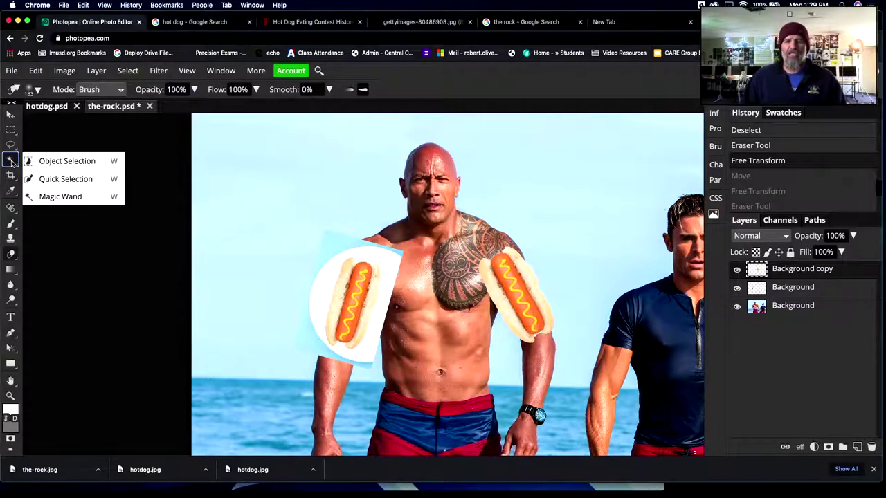
pyautogui.click(46, 180)
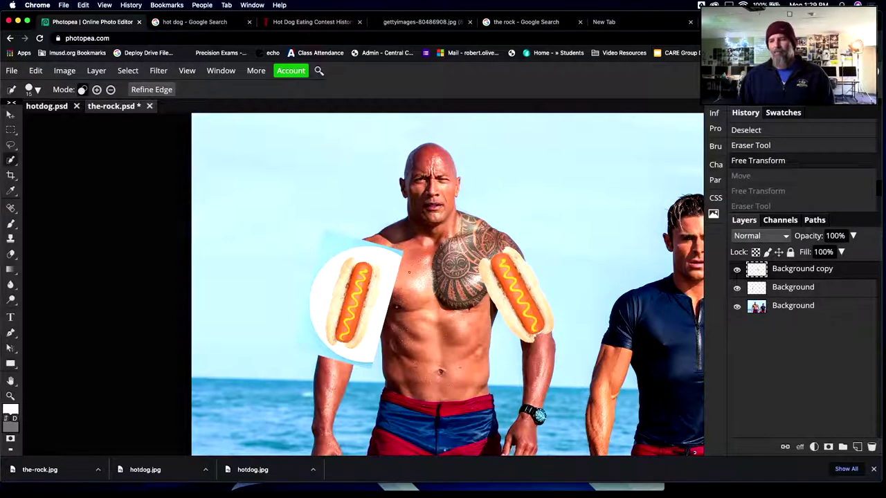
pyautogui.press('super+d')
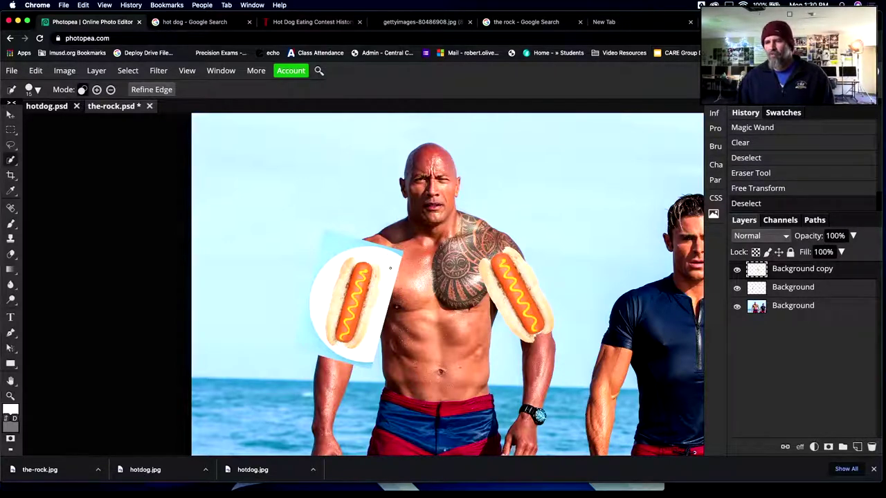
pyautogui.press('super+d')
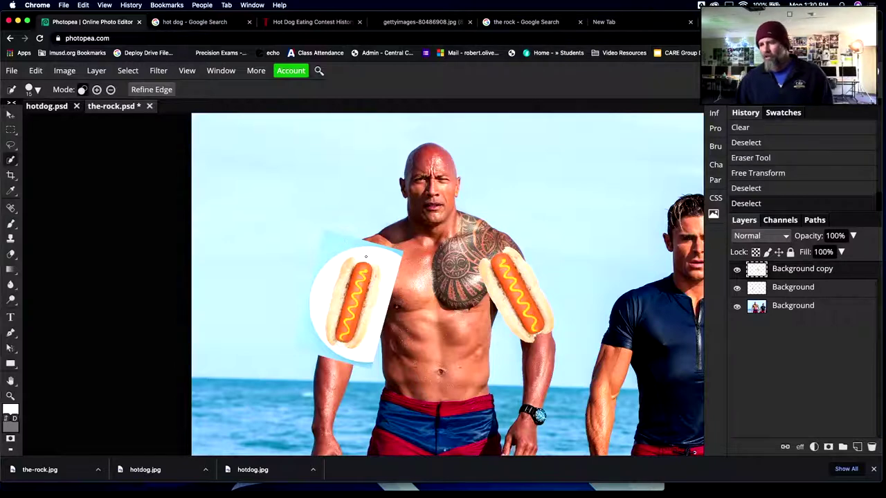
pyautogui.scroll(6, 365, 256)
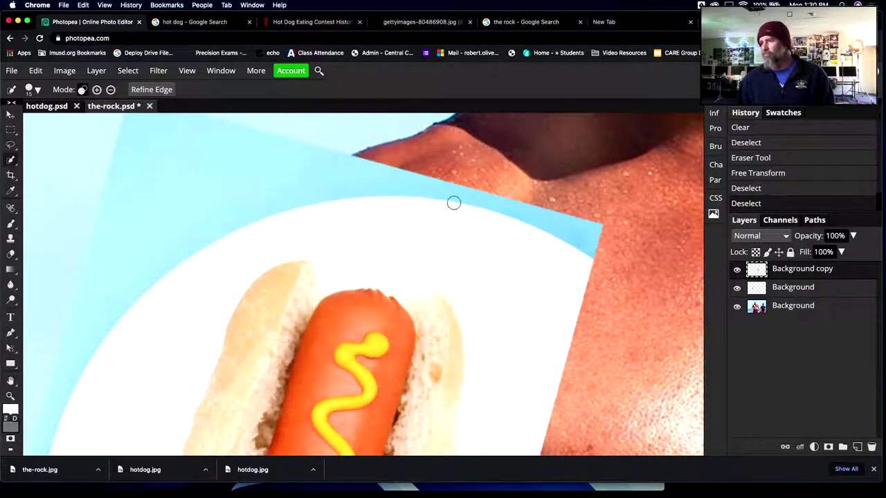
pyautogui.press('super+d')
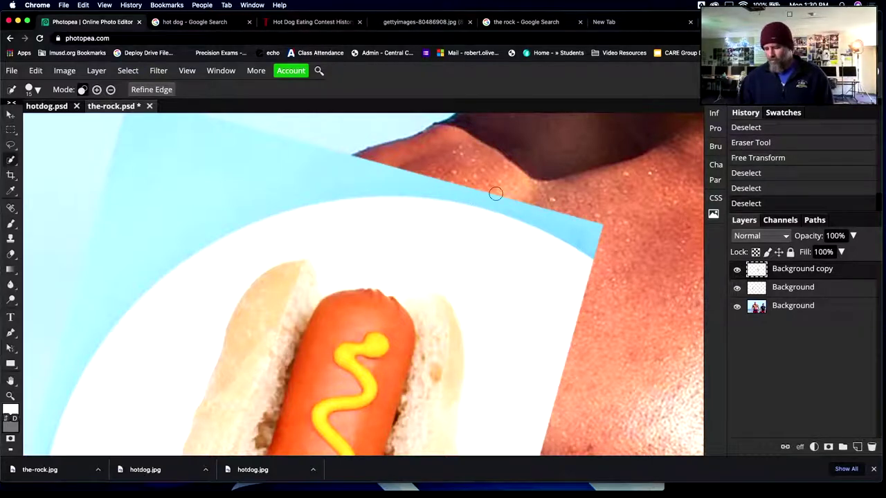
pyautogui.press('super+d')
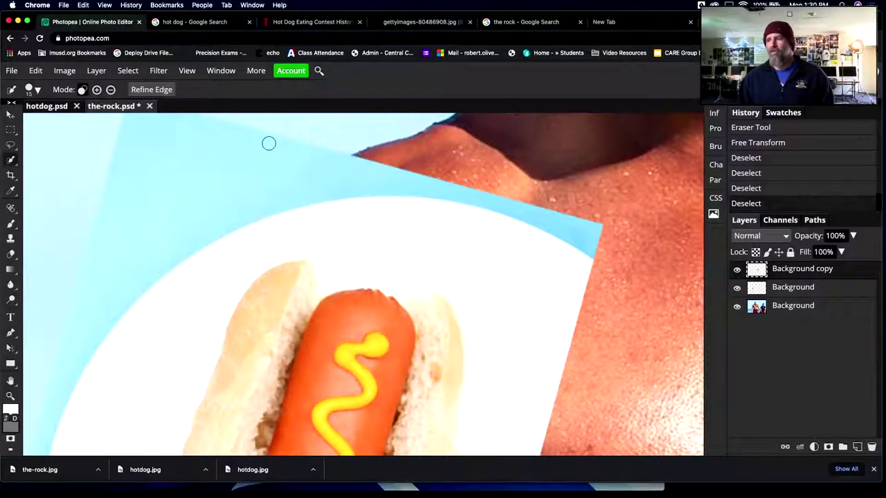
pyautogui.press('super+d')
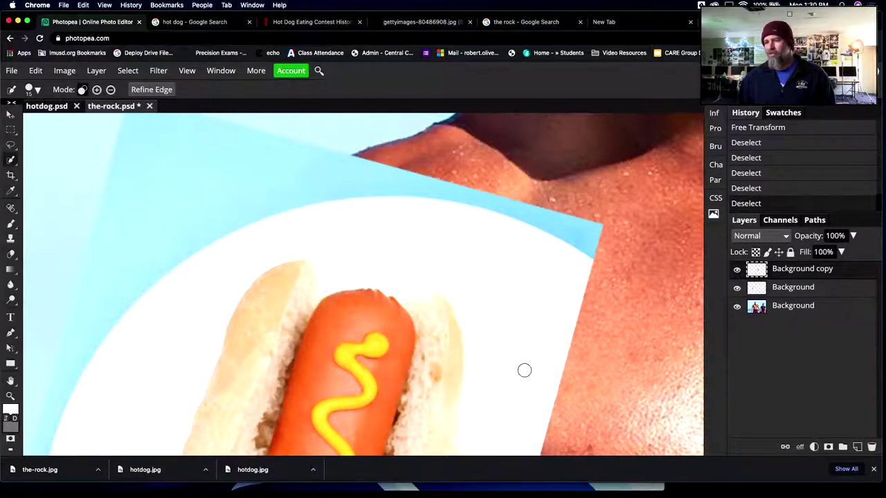
pyautogui.press('super+d')
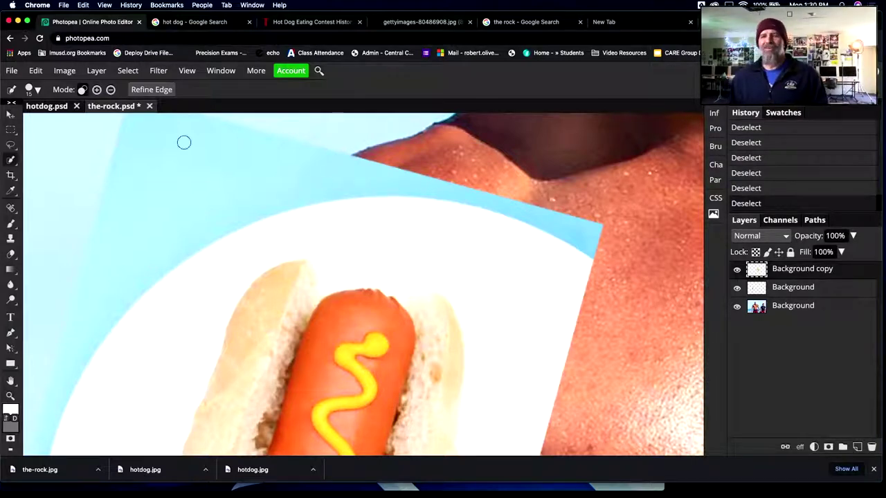
# Make the original hot dog's layer, directly below Background copy, active for use with the Quick Selection tool.
pyautogui.click(10, 160)
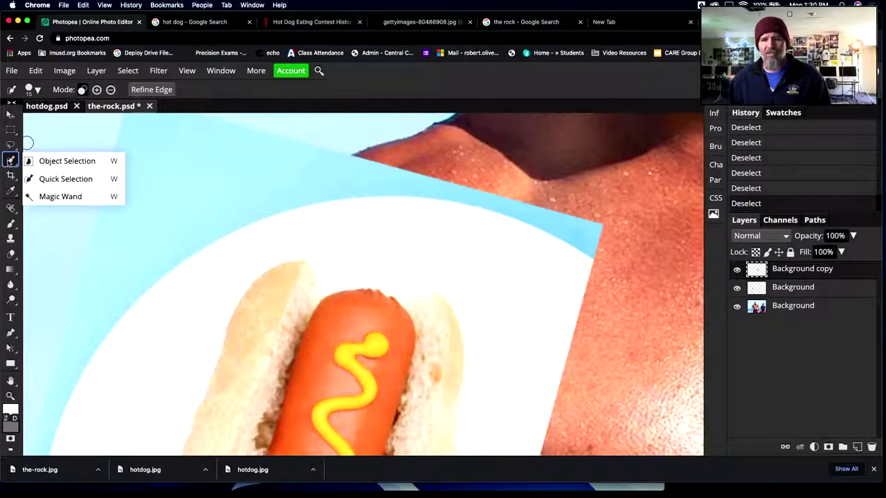
pyautogui.click(60, 182)
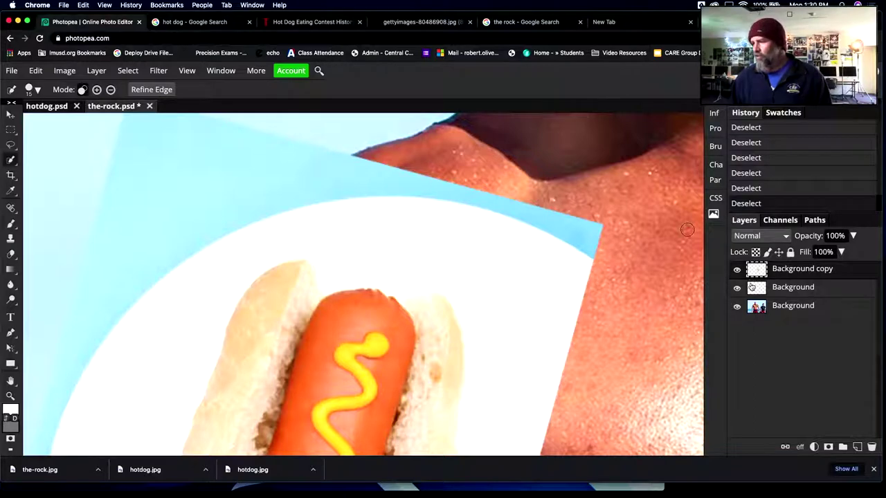
pyautogui.keyDown('super'); pyautogui.click(754, 288); pyautogui.keyUp('super')
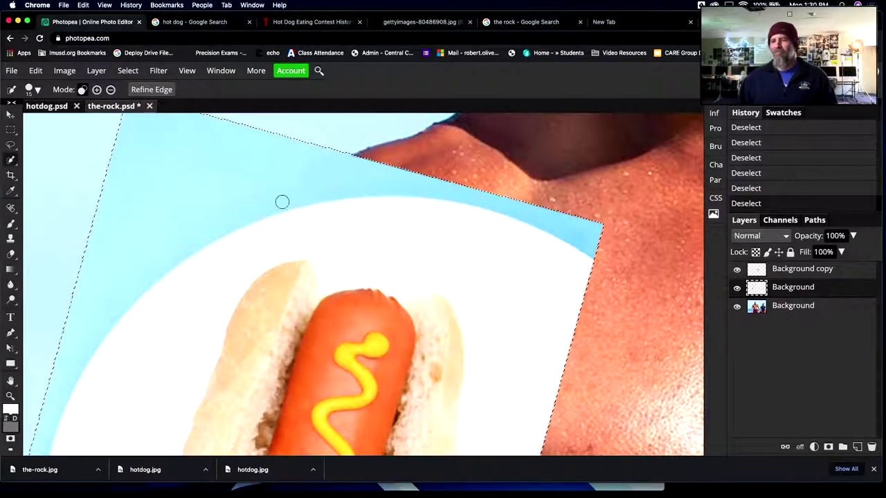
# Try to remove the background around the original hot dog by quick-selecting and clearing it, and undo the clearing.
pyautogui.click(144, 309)
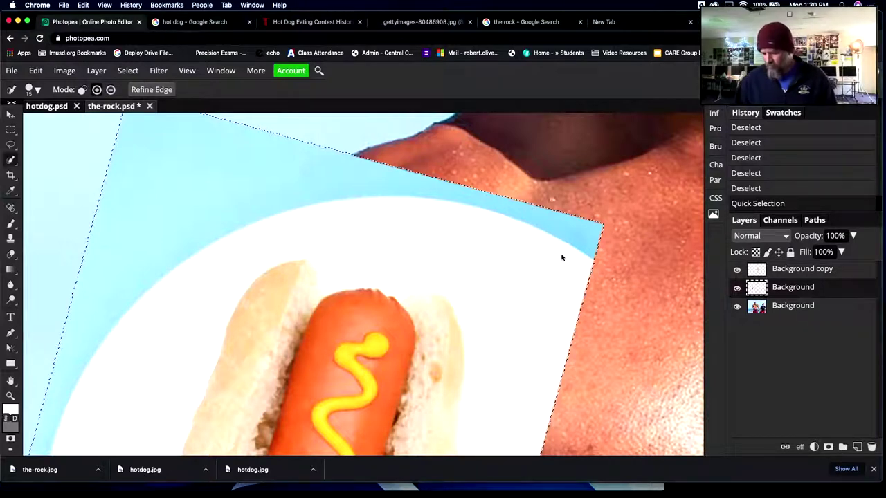
pyautogui.press('super+d')
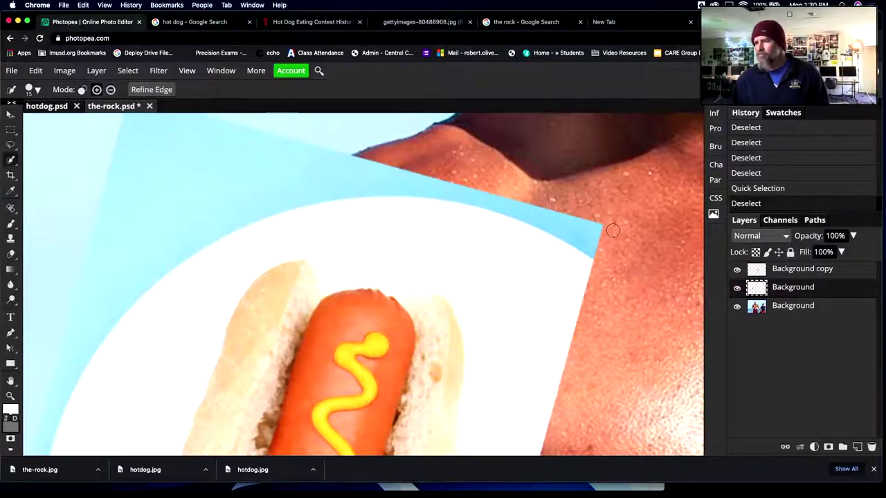
pyautogui.moveTo(614, 230)
pyautogui.mouseDown()
pyautogui.moveTo(591, 242)
pyautogui.moveTo(510, 210)
pyautogui.mouseUp()
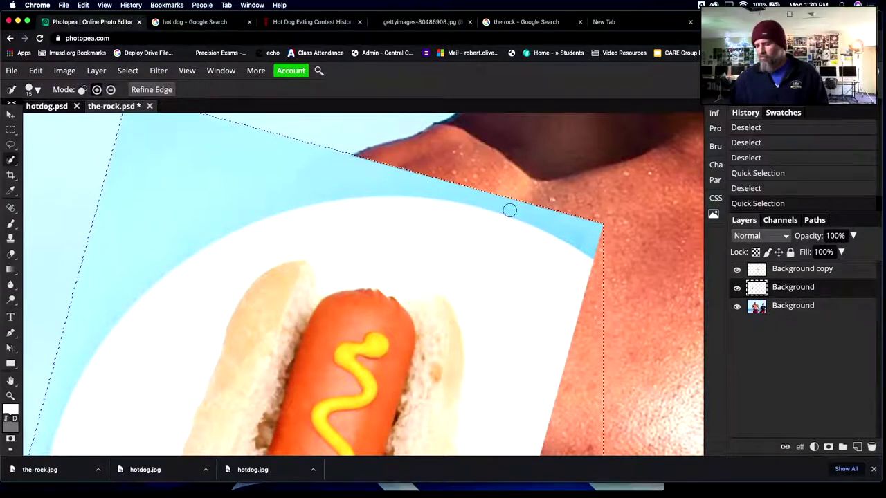
pyautogui.press('BackSpace')
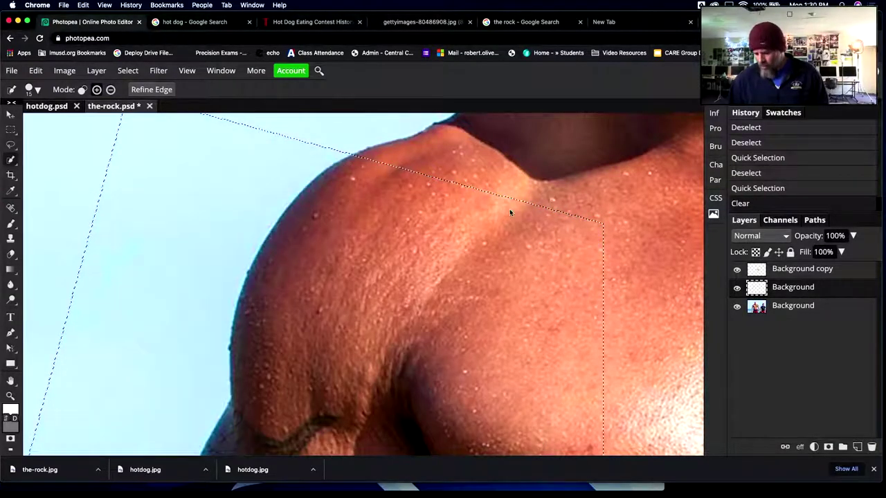
pyautogui.press('super+d')
pyautogui.press('super+z')
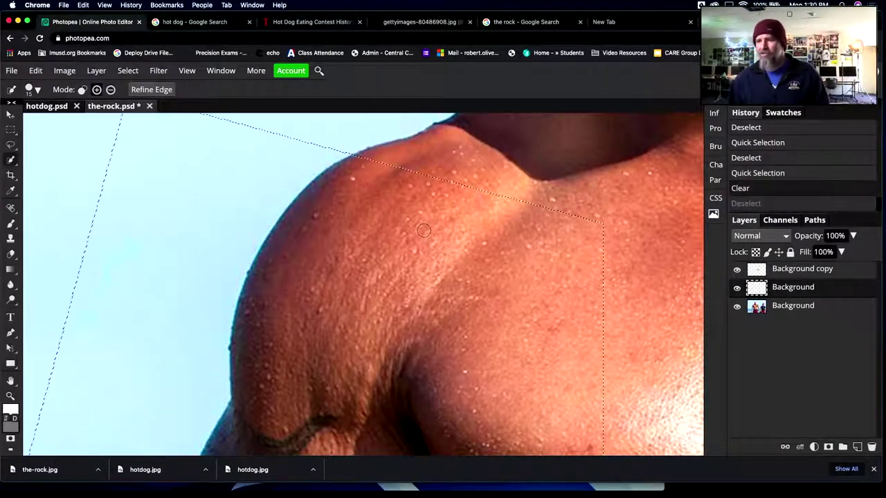
pyautogui.press('super+z')
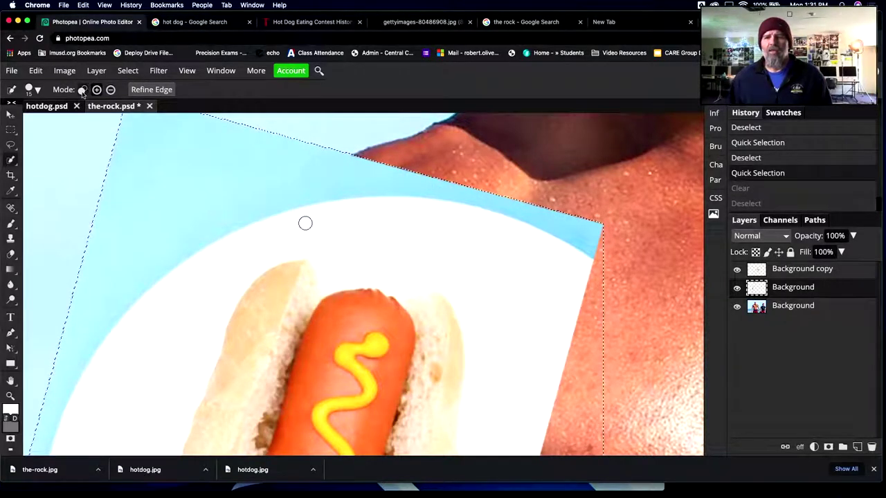
# Set the Quick Selection brush size to 5 px and paint along the white plate's upper rim to add it to the selection.
pyautogui.click(33, 90)
pyautogui.moveTo(61, 121); pyautogui.dragTo(30, 119)
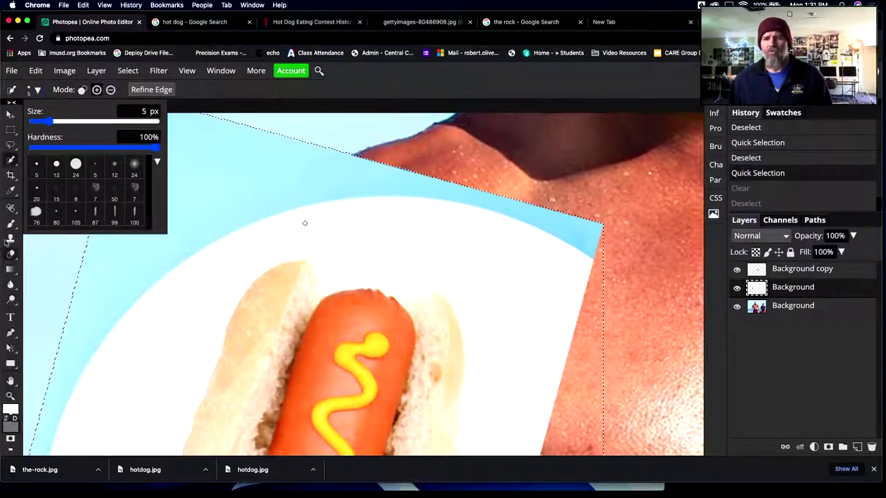
pyautogui.click(10, 160)
pyautogui.rightClick(9, 159)
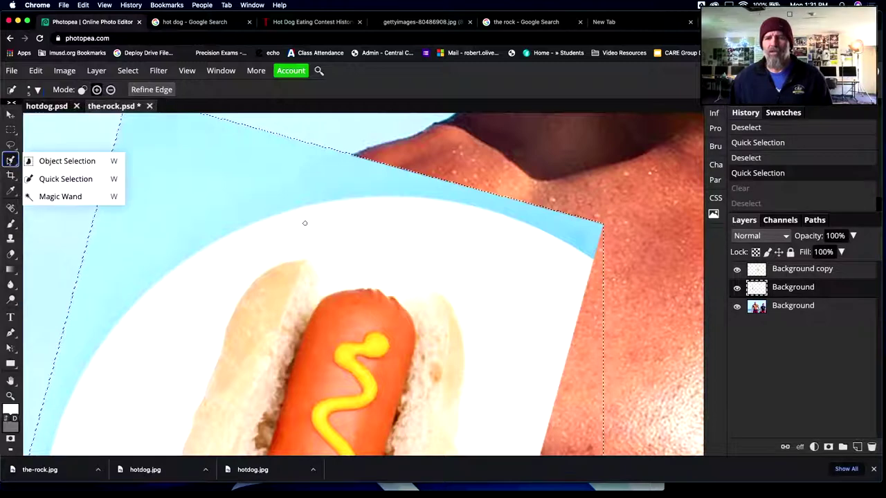
pyautogui.click(55, 179)
pyautogui.moveTo(304, 221); pyautogui.dragTo(342, 213)
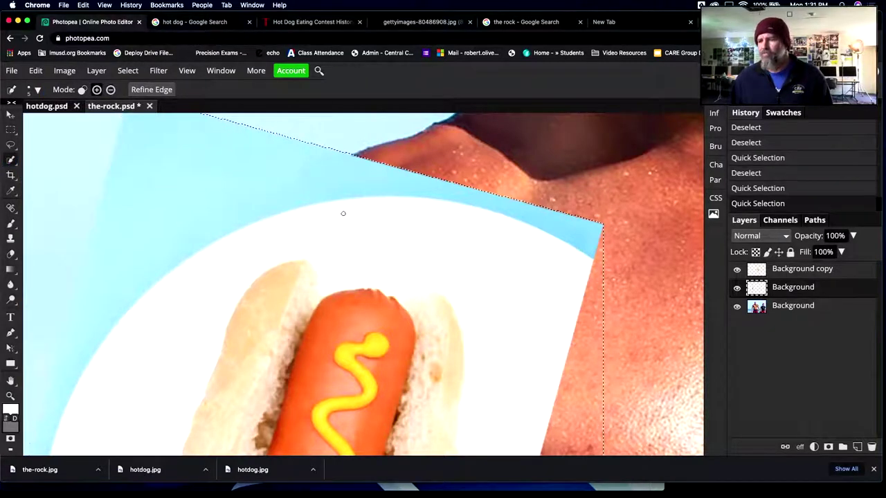
pyautogui.moveTo(410, 213); pyautogui.dragTo(503, 217)
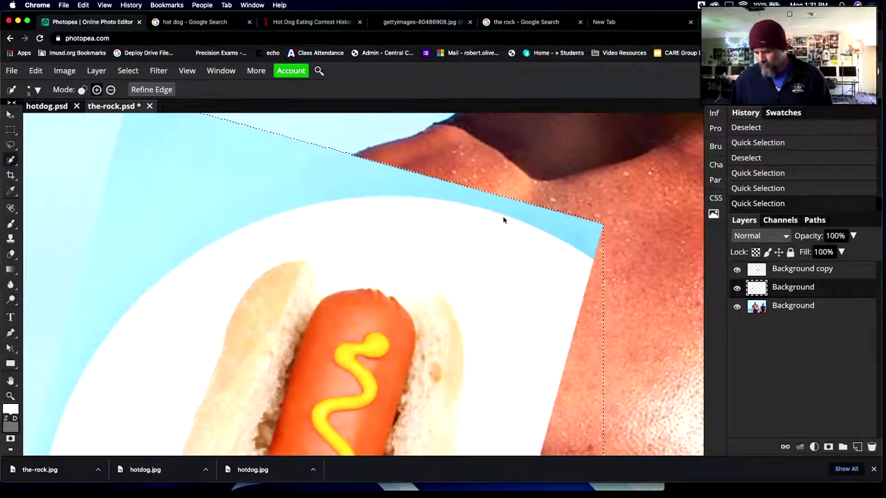
# Replace the selection with a new quick selection of the white plate and extend it across the blue background.
pyautogui.press('super+d')
pyautogui.moveTo(569, 271); pyautogui.dragTo(528, 249)
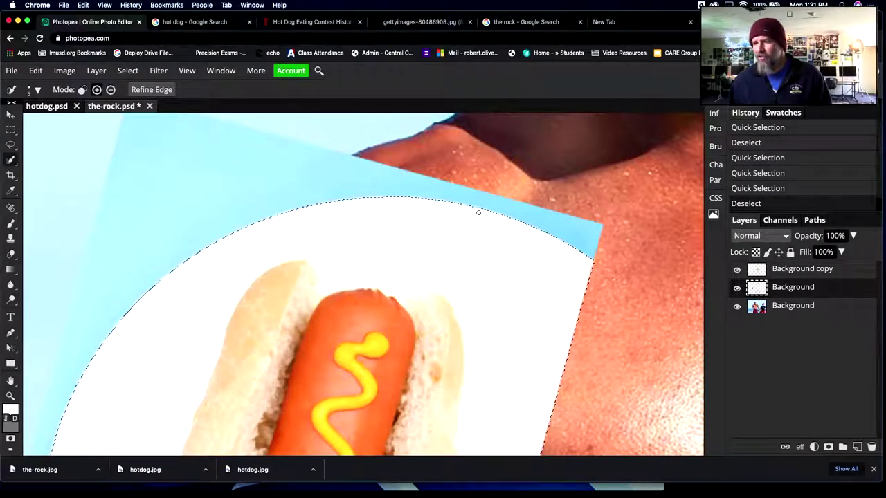
pyautogui.moveTo(478, 212); pyautogui.dragTo(428, 194)
pyautogui.moveTo(328, 166); pyautogui.dragTo(329, 166)
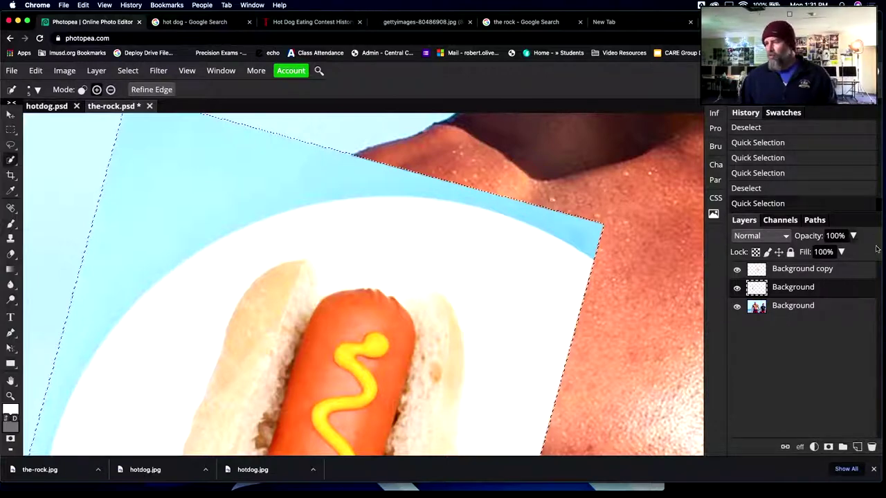
# Hide the original hot dog's layer, try a quick selection over the bare shoulder, and show the layer again.
pyautogui.click(736, 290)
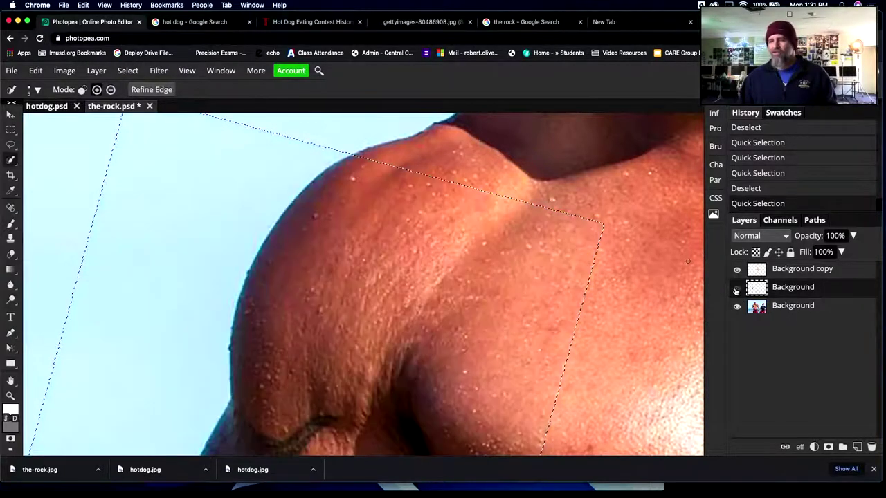
pyautogui.moveTo(121, 137); pyautogui.dragTo(438, 238)
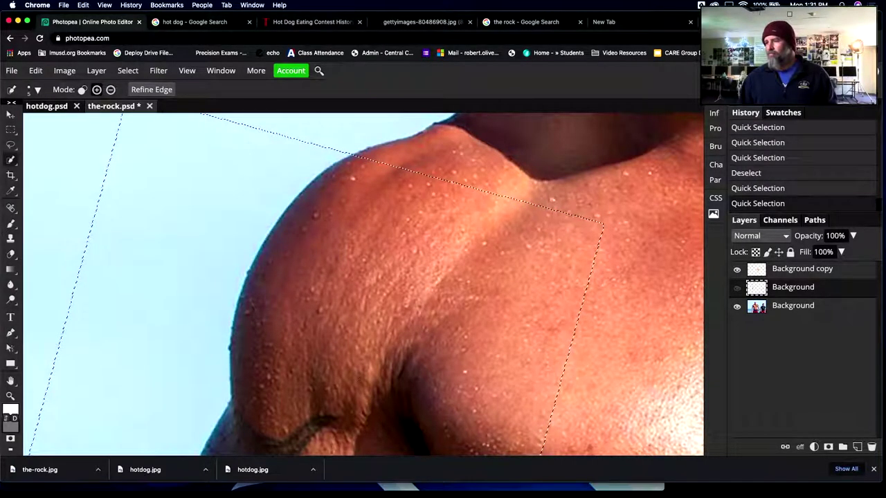
pyautogui.click(737, 289)
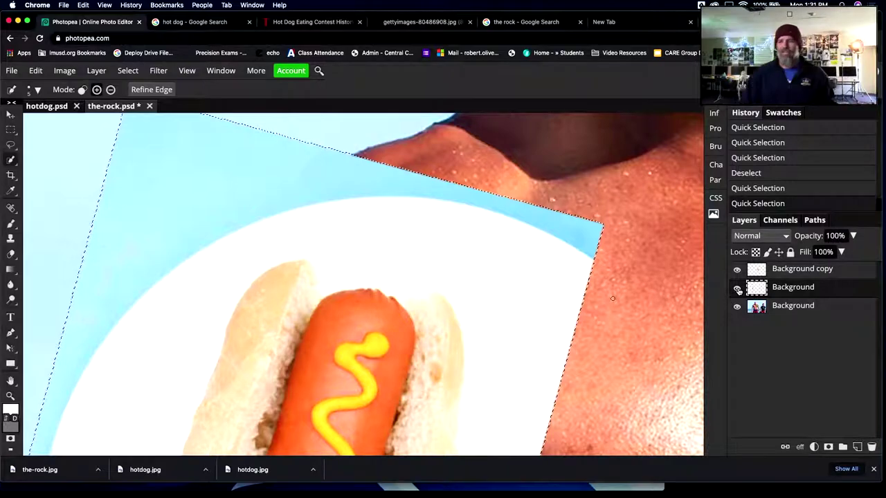
pyautogui.scroll(-10, 386, 227)
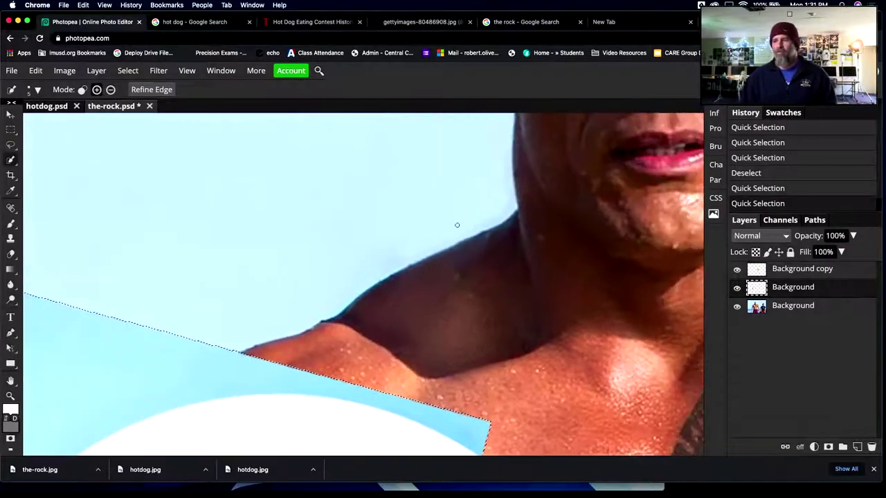
pyautogui.scroll(3, 467, 228)
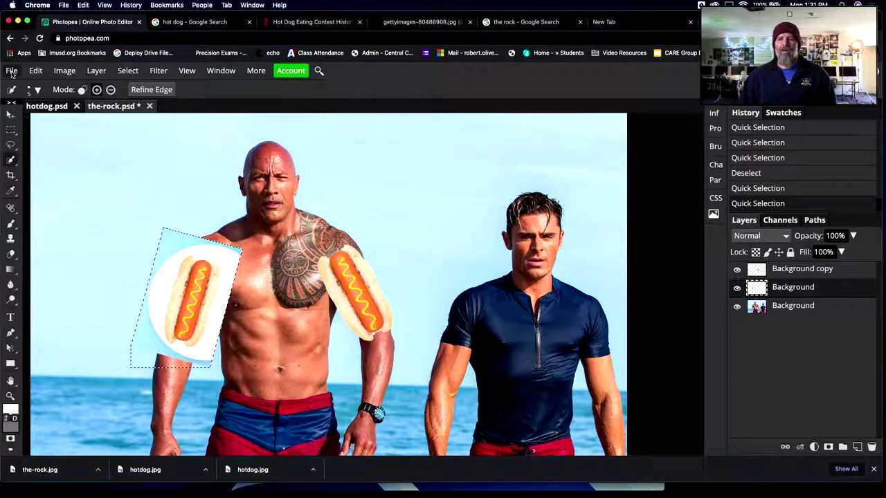
# Open the portrait of the bearded man in a gray beanie from the Pictures folder.
pyautogui.click(12, 70)
pyautogui.click(25, 103)
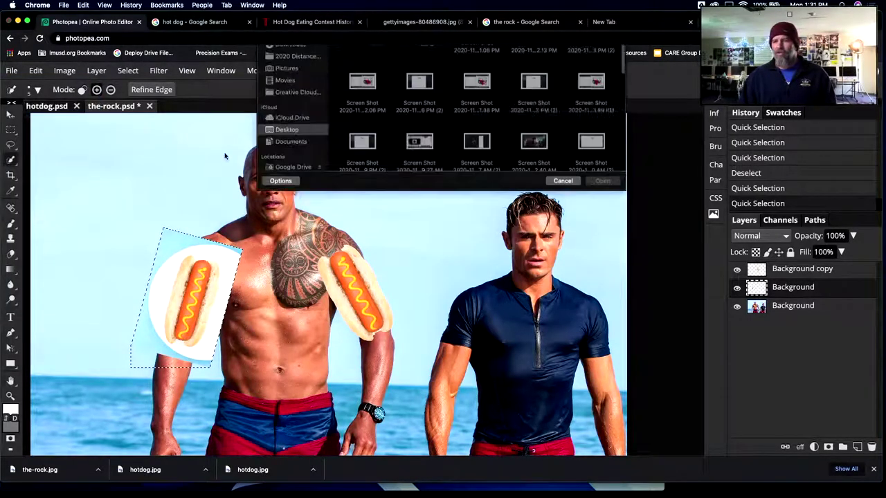
pyautogui.click(285, 130)
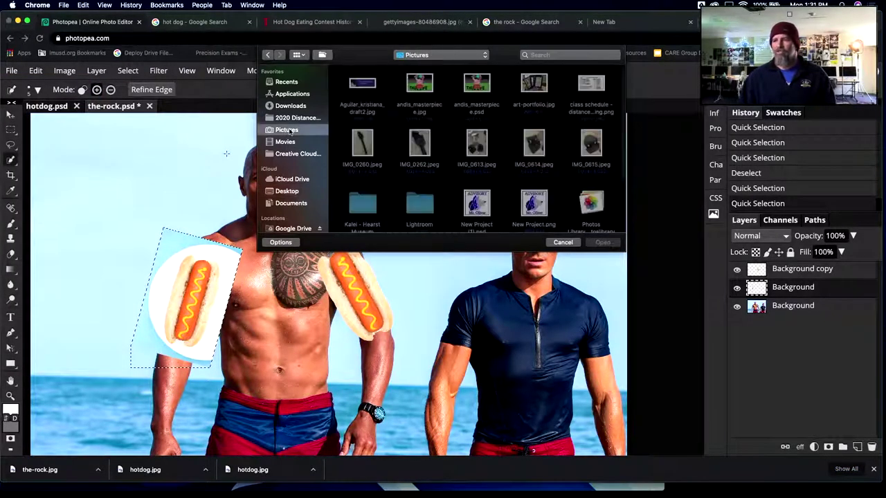
pyautogui.scroll(-2, 412, 99)
pyautogui.scroll(-2, 412, 99)
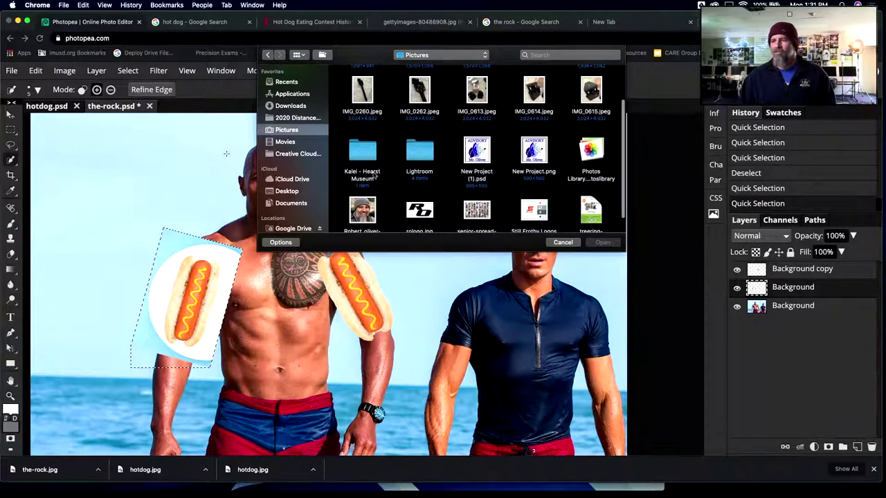
pyautogui.click(362, 210)
pyautogui.click(602, 243)
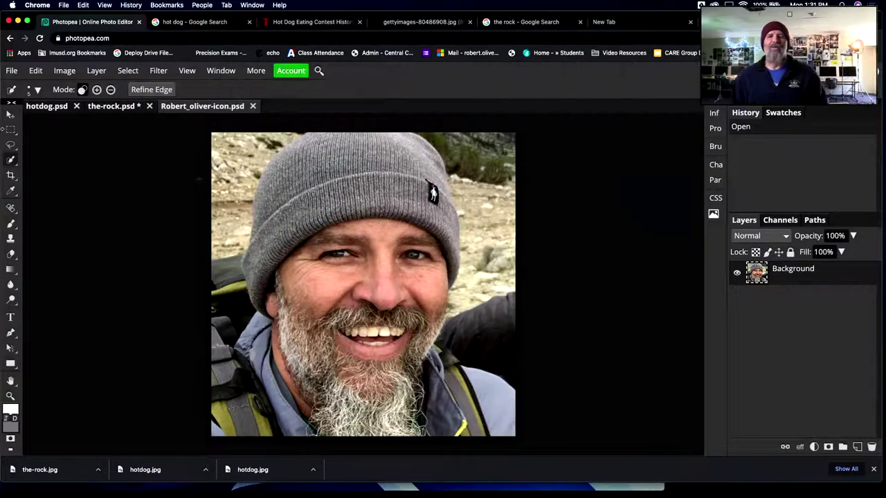
# Deselect in the portrait document and switch to the hotdog.psd document with the Move tool active.
pyautogui.hotkey('ctrl', 'd')
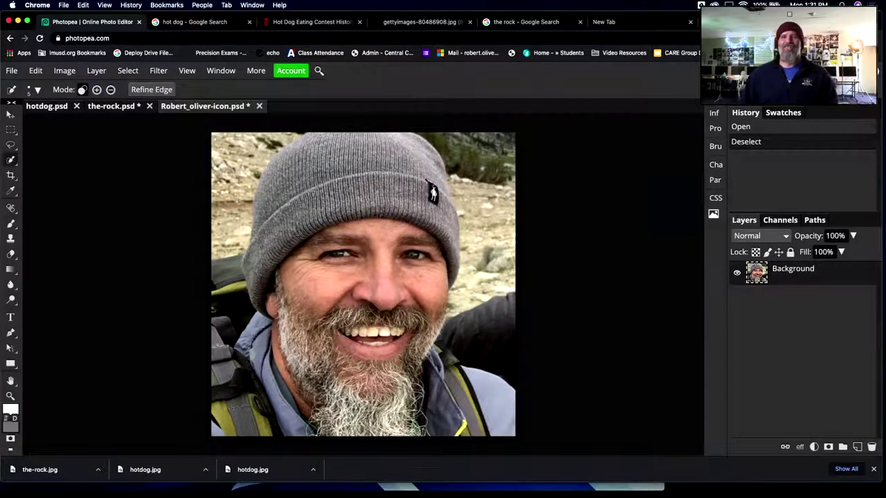
pyautogui.click(10, 114)
pyautogui.click(46, 106)
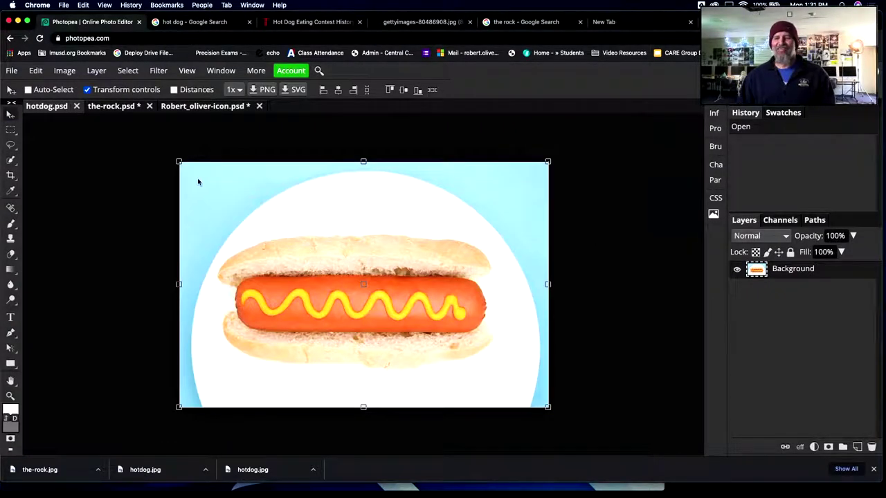
# Copy the bearded man's portrait into the-rock.psd as a new layer placed over The Rock.
pyautogui.moveTo(198, 181); pyautogui.dragTo(267, 129)
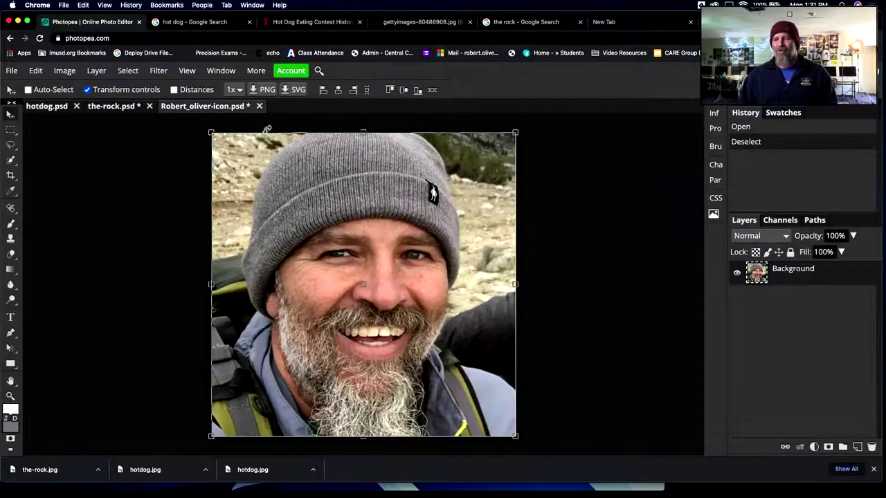
pyautogui.moveTo(361, 263); pyautogui.dragTo(277, 188)
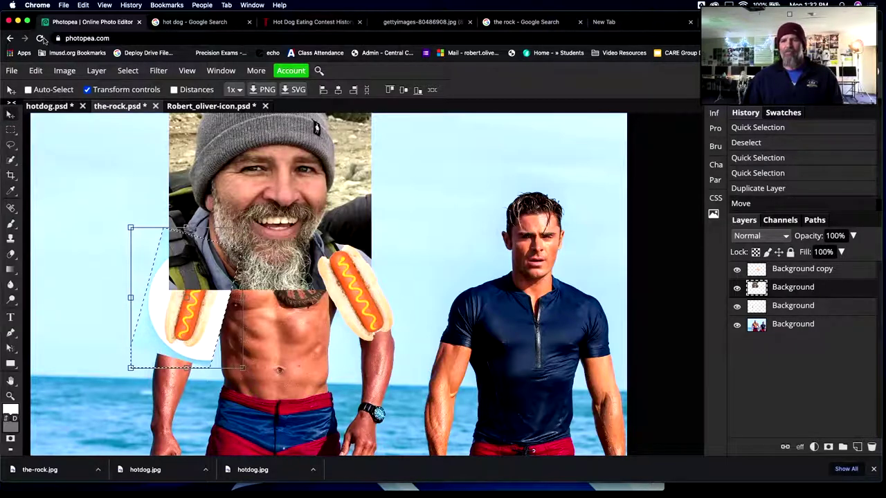
# Try to free-transform and move the portrait layer in the-rock.psd with the old selection still active.
pyautogui.click(37, 71)
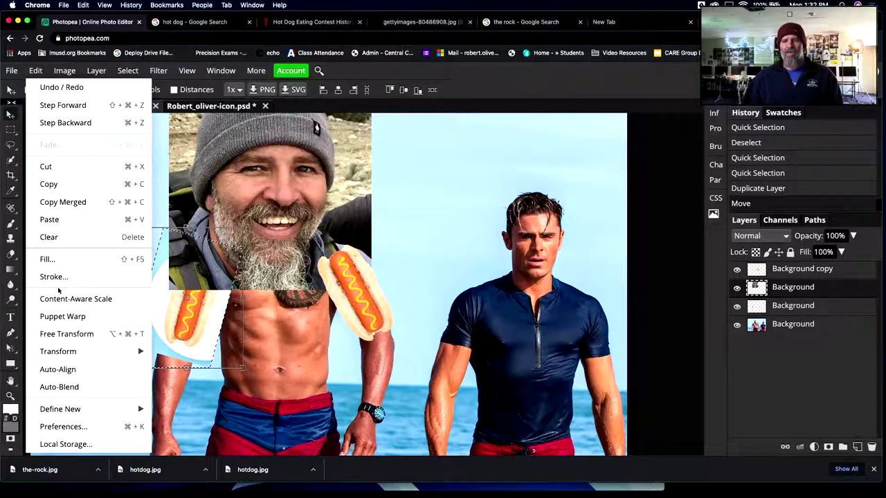
pyautogui.moveTo(77, 351)
pyautogui.click(173, 281)
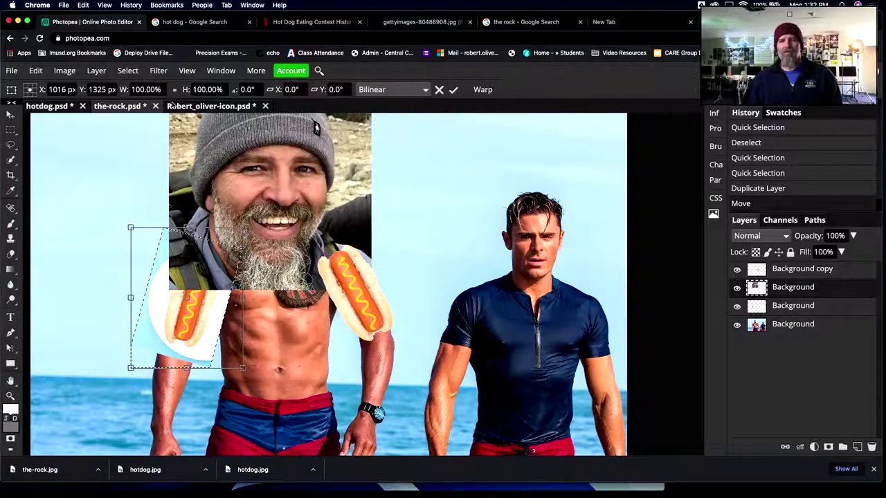
pyautogui.click(11, 113)
pyautogui.click(47, 106)
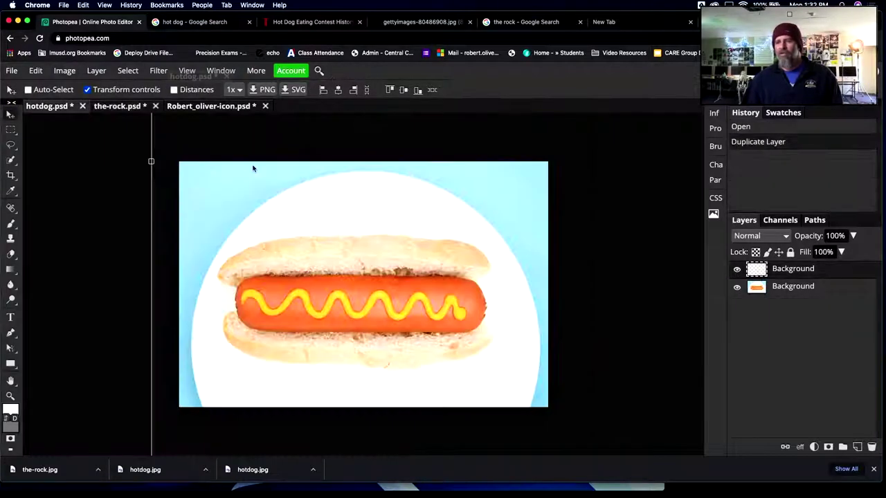
pyautogui.click(128, 107)
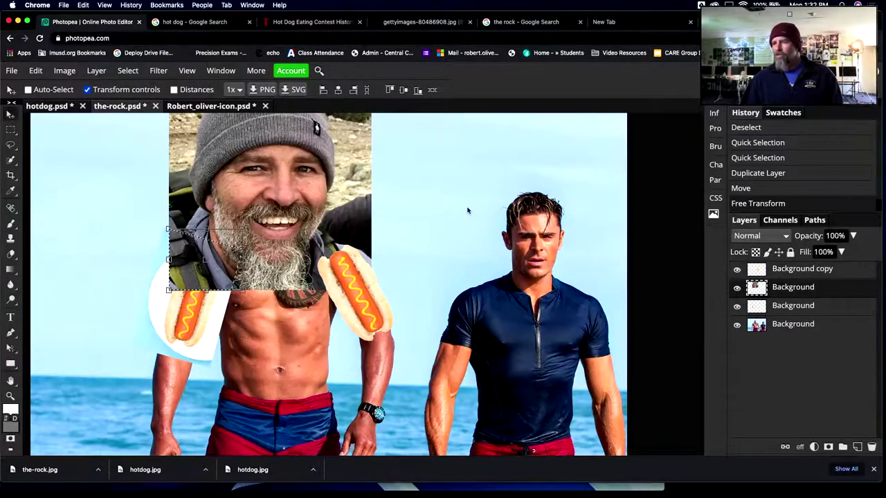
pyautogui.click(167, 323)
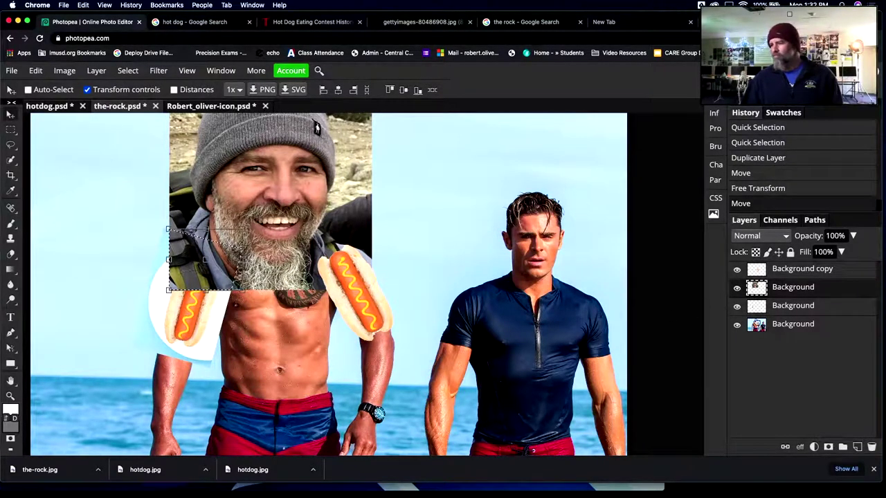
# Clear the old selection and lower the portrait layer's opacity to 47%.
pyautogui.hotkey('ctrl', 'd')
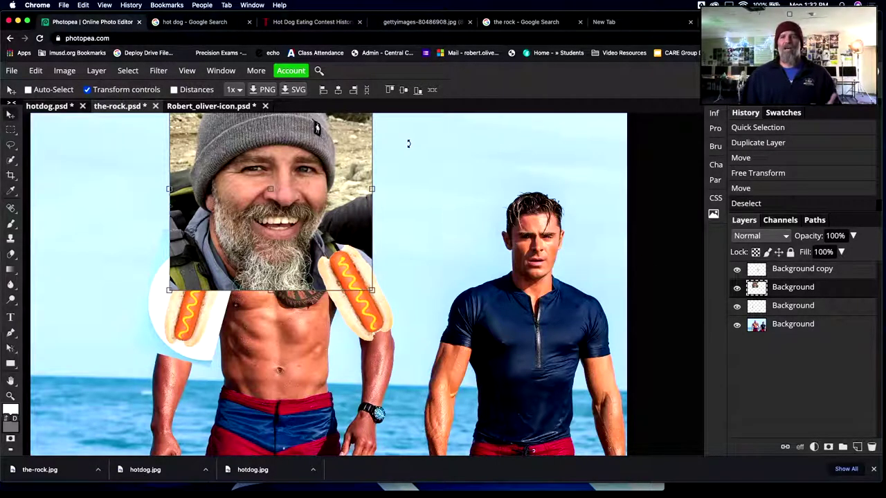
pyautogui.click(853, 236)
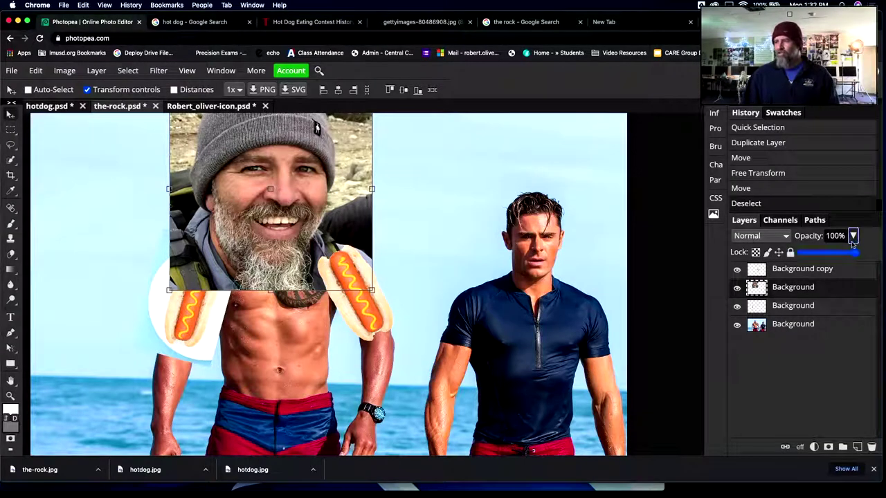
pyautogui.moveTo(857, 253); pyautogui.dragTo(826, 259)
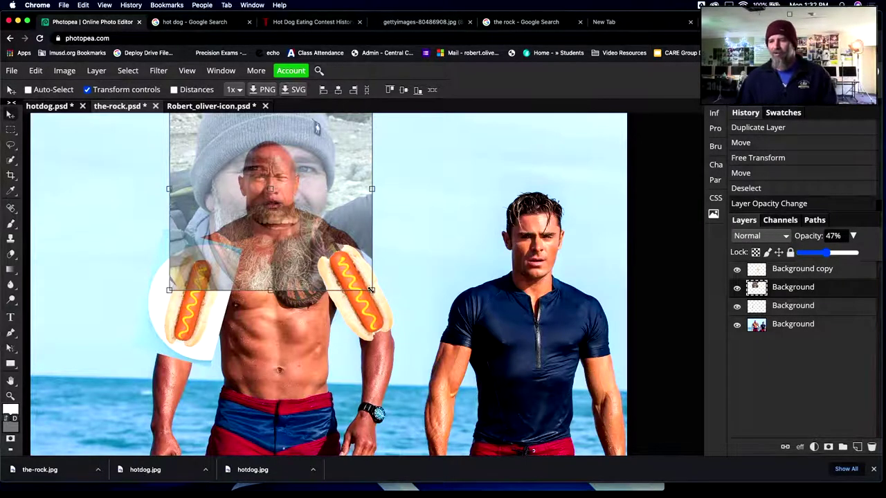
# Scale the portrait to 42.11% width and 45.83% height over The Rock's head, and restore its opacity to 100%.
pyautogui.moveTo(372, 290); pyautogui.dragTo(315, 232)
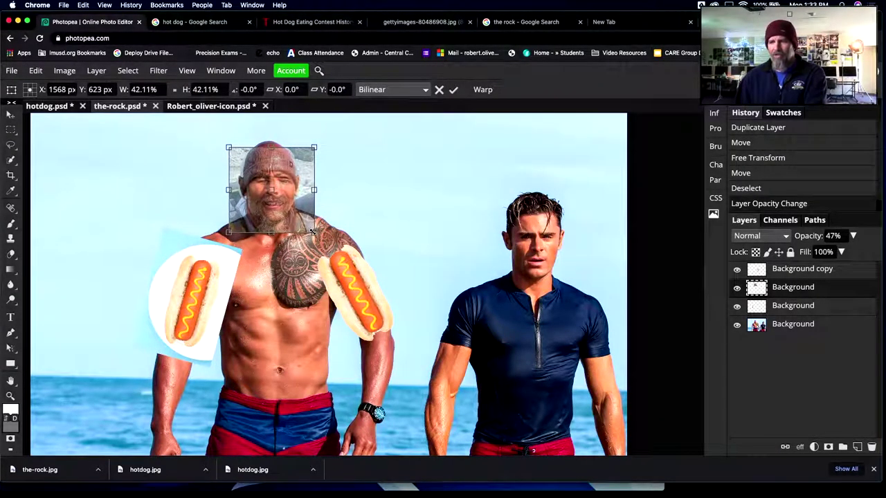
pyautogui.moveTo(284, 198); pyautogui.dragTo(281, 195)
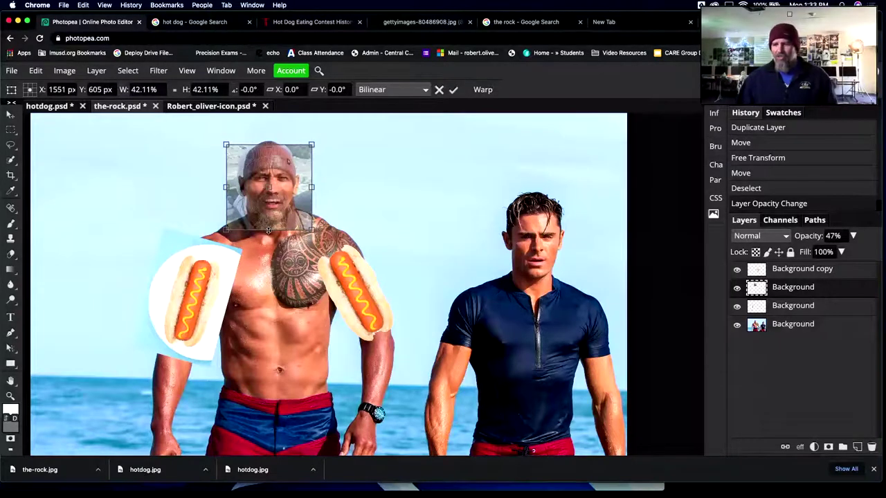
pyautogui.moveTo(269, 231); pyautogui.dragTo(269, 237)
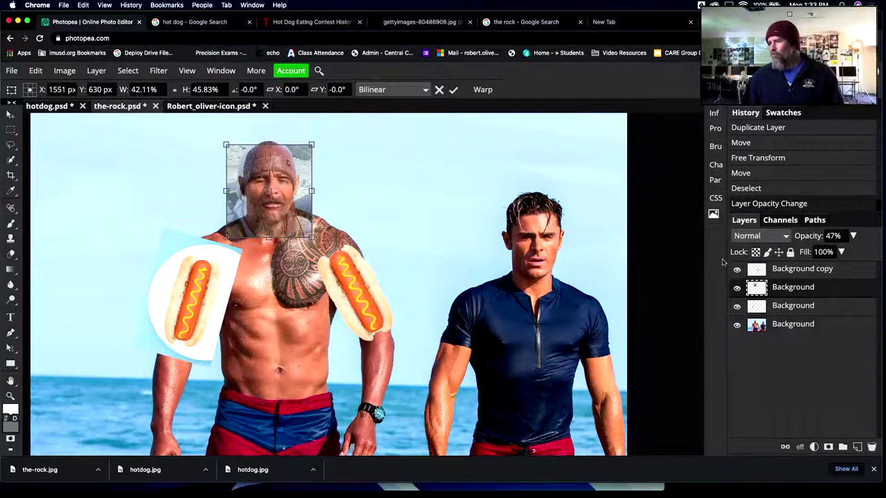
pyautogui.moveTo(852, 238); pyautogui.dragTo(884, 254)
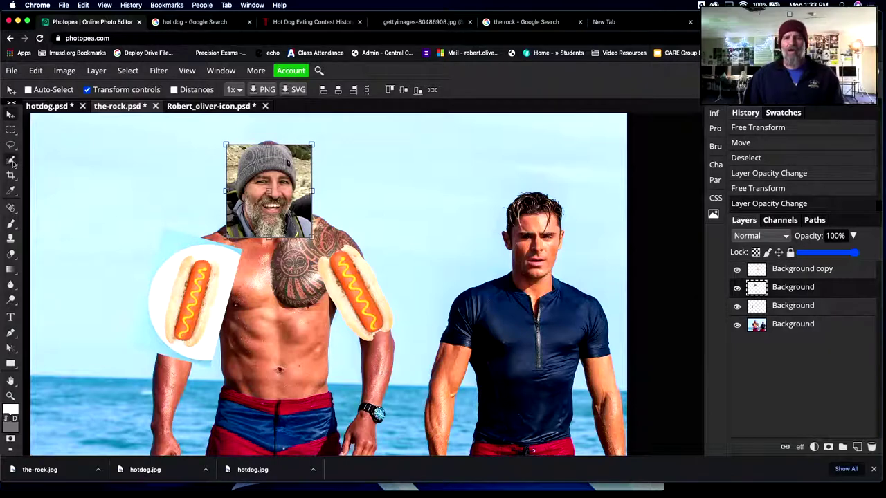
# Erase the portrait's background, jacket and outer edges around the head using a soft 183 px Eraser with 0% hardness.
pyautogui.click(11, 269)
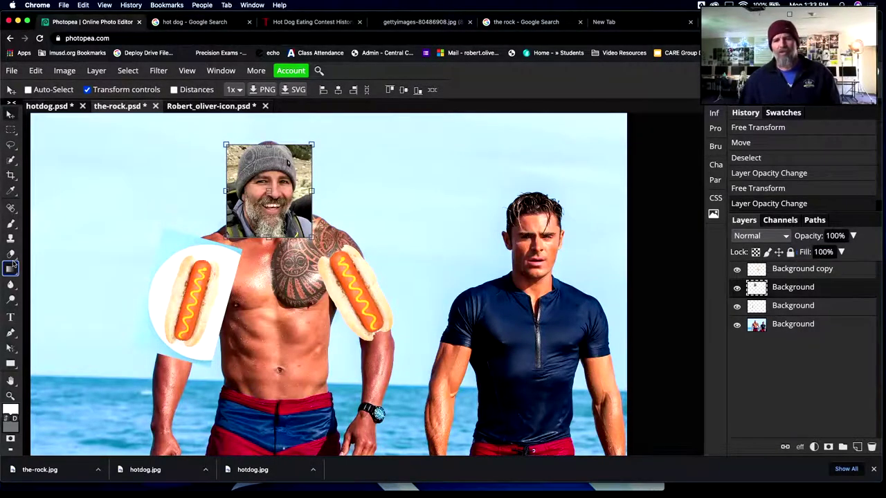
pyautogui.click(12, 255)
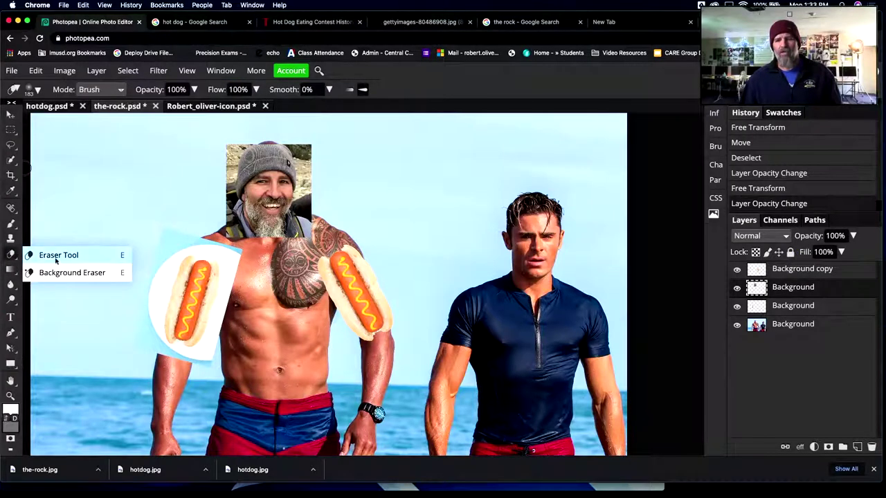
pyautogui.click(28, 72)
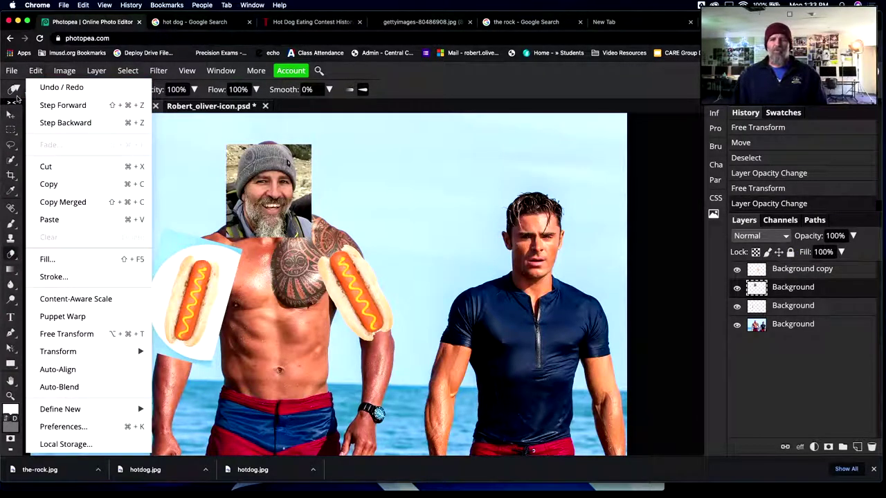
pyautogui.click(24, 82)
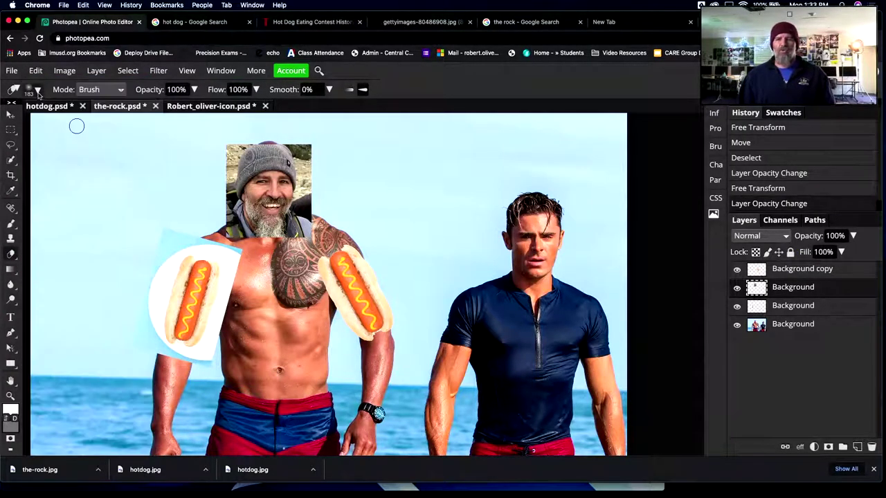
pyautogui.click(35, 90)
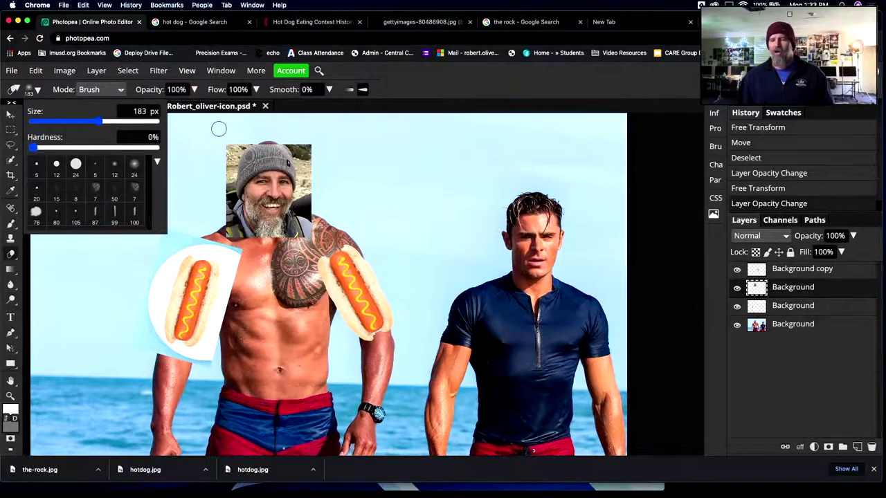
pyautogui.moveTo(283, 149)
pyautogui.mouseDown()
pyautogui.moveTo(260, 145)
pyautogui.moveTo(283, 141)
pyautogui.moveTo(273, 137)
pyautogui.moveTo(215, 171)
pyautogui.moveTo(234, 136)
pyautogui.moveTo(292, 131)
pyautogui.moveTo(316, 158)
pyautogui.moveTo(308, 143)
pyautogui.moveTo(312, 175)
pyautogui.mouseUp()
pyautogui.scroll(3, 312, 175)
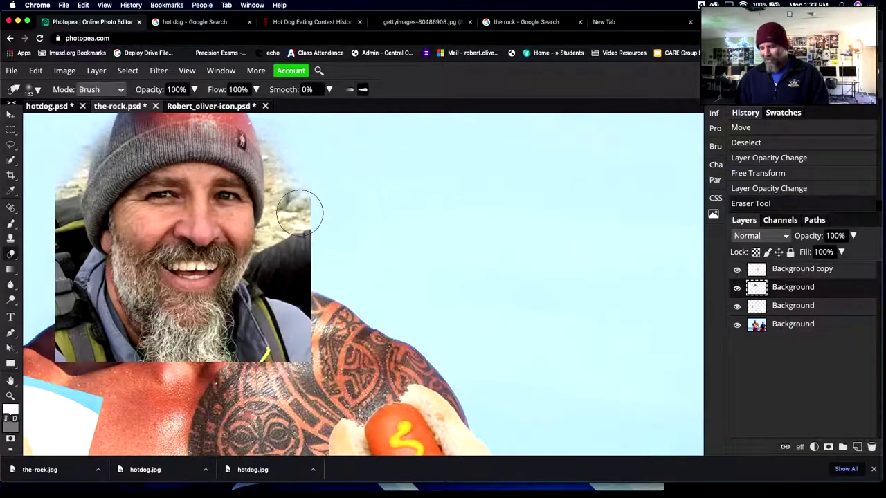
pyautogui.moveTo(268, 222); pyautogui.dragTo(408, 269)
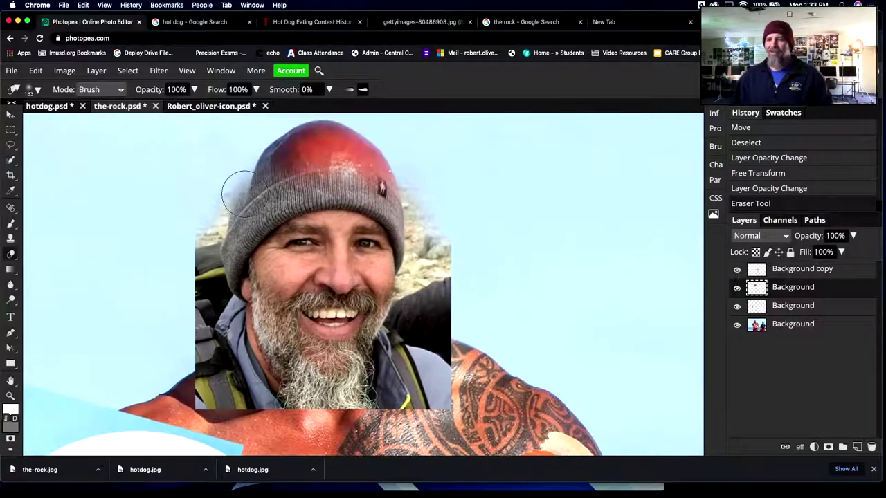
pyautogui.moveTo(218, 229)
pyautogui.mouseDown()
pyautogui.moveTo(223, 324)
pyautogui.moveTo(184, 308)
pyautogui.moveTo(245, 398)
pyautogui.moveTo(223, 392)
pyautogui.moveTo(264, 426)
pyautogui.moveTo(226, 396)
pyautogui.moveTo(318, 415)
pyautogui.moveTo(394, 391)
pyautogui.moveTo(432, 360)
pyautogui.moveTo(445, 331)
pyautogui.moveTo(452, 248)
pyautogui.moveTo(422, 188)
pyautogui.moveTo(363, 149)
pyautogui.moveTo(292, 154)
pyautogui.moveTo(260, 166)
pyautogui.moveTo(310, 144)
pyautogui.moveTo(351, 166)
pyautogui.moveTo(309, 173)
pyautogui.mouseUp()
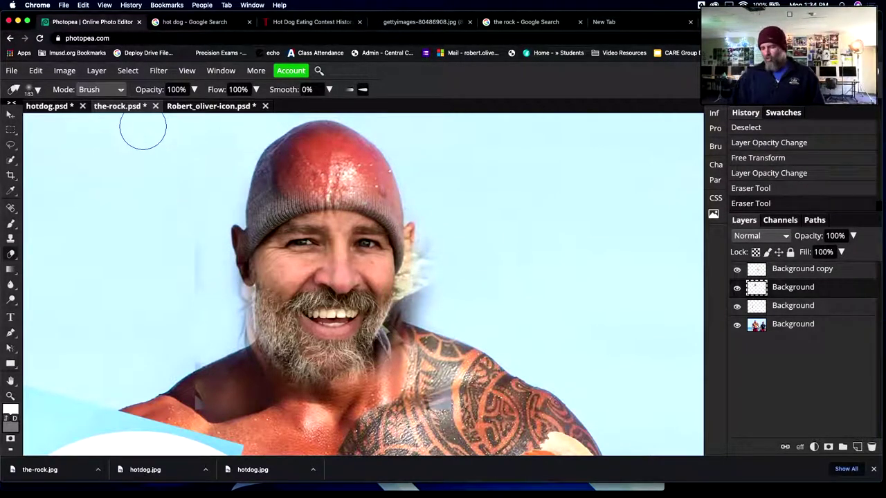
# Reduce the Eraser to 90 px and erase the beanie and outer beard, keeping only the eyes, nose, mustache and mouth.
pyautogui.press('[')
pyautogui.press('[')
pyautogui.press('[')
pyautogui.press('[')
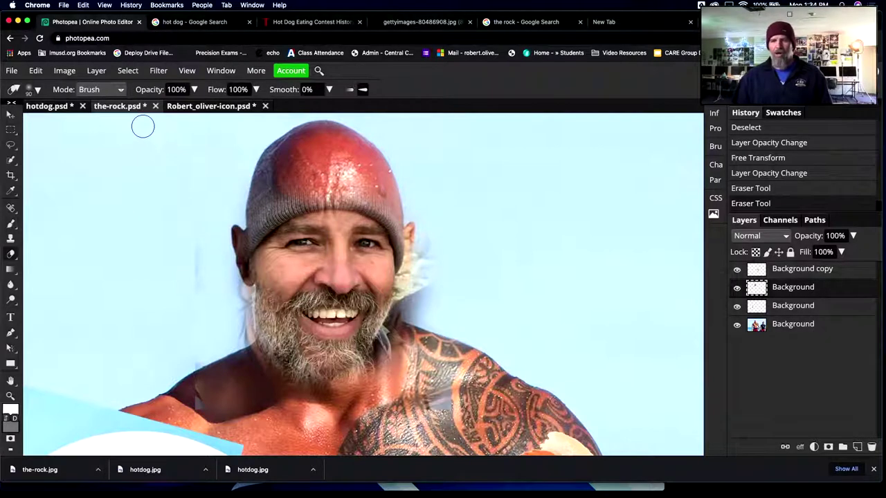
pyautogui.moveTo(304, 195); pyautogui.dragTo(266, 216)
pyautogui.moveTo(249, 184)
pyautogui.mouseDown()
pyautogui.moveTo(253, 323)
pyautogui.moveTo(284, 364)
pyautogui.moveTo(319, 374)
pyautogui.moveTo(301, 360)
pyautogui.moveTo(374, 370)
pyautogui.moveTo(414, 294)
pyautogui.moveTo(411, 212)
pyautogui.moveTo(407, 239)
pyautogui.moveTo(398, 225)
pyautogui.moveTo(346, 203)
pyautogui.moveTo(299, 210)
pyautogui.moveTo(313, 187)
pyautogui.mouseUp()
pyautogui.moveTo(257, 207)
pyautogui.mouseDown()
pyautogui.moveTo(253, 291)
pyautogui.moveTo(305, 367)
pyautogui.moveTo(339, 376)
pyautogui.moveTo(367, 363)
pyautogui.moveTo(395, 314)
pyautogui.moveTo(419, 240)
pyautogui.moveTo(414, 205)
pyautogui.mouseUp()
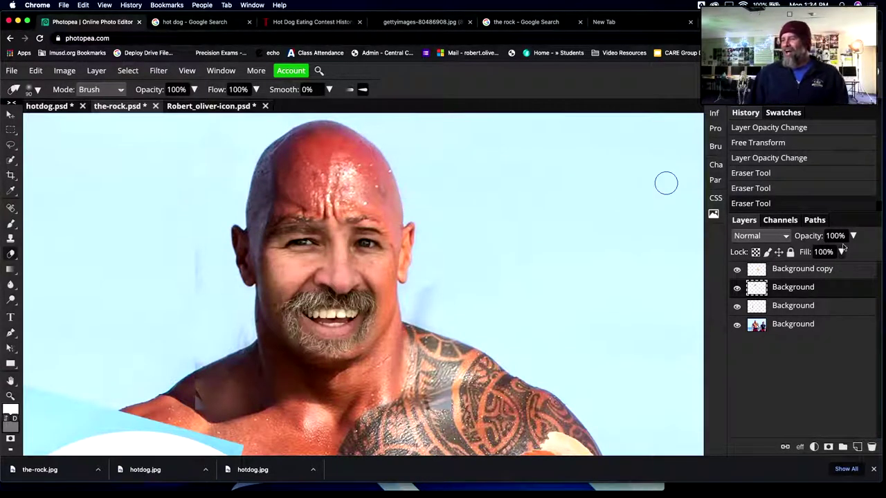
# Set the face layer's opacity to 99% and save the composite as a PSD.
pyautogui.moveTo(854, 237); pyautogui.dragTo(855, 258)
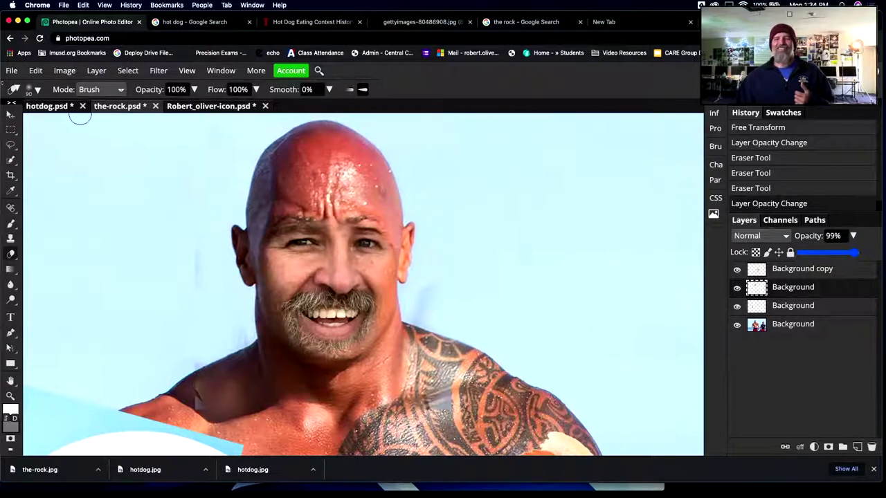
pyautogui.click(12, 71)
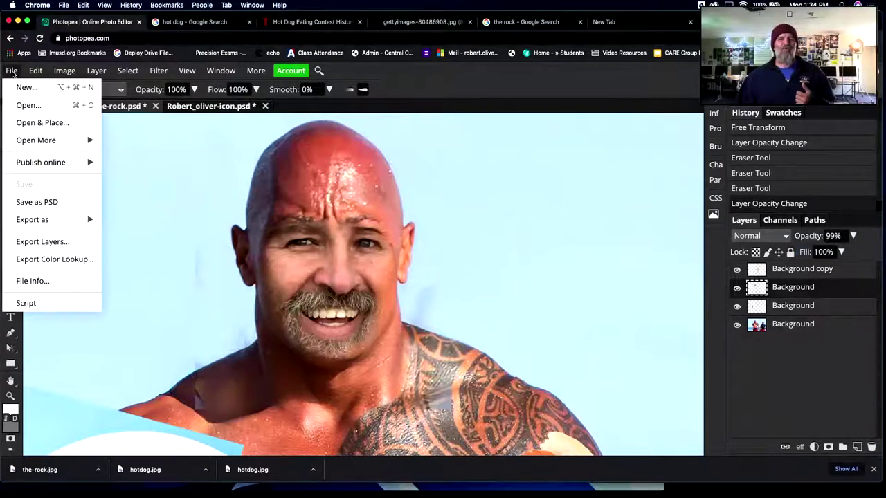
pyautogui.click(32, 201)
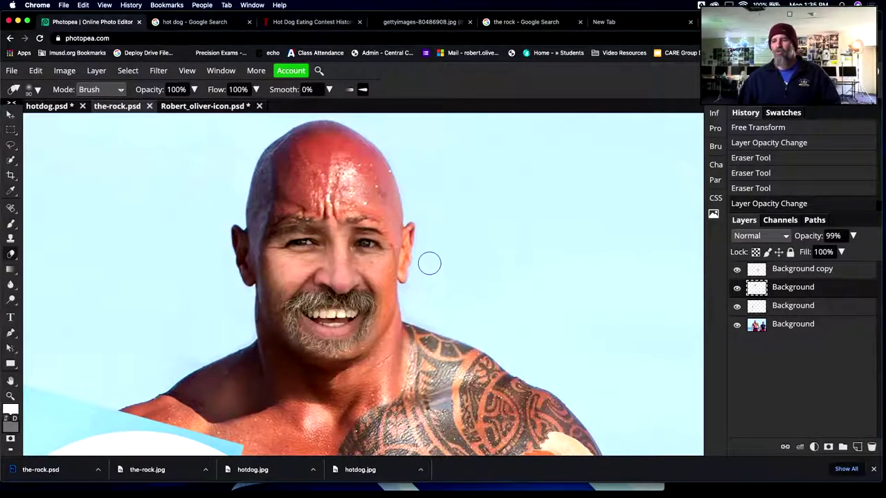
# Erase the leftover smudges of the portrait in the sky around The Rock's head and shoulders.
pyautogui.moveTo(368, 121); pyautogui.dragTo(364, 119)
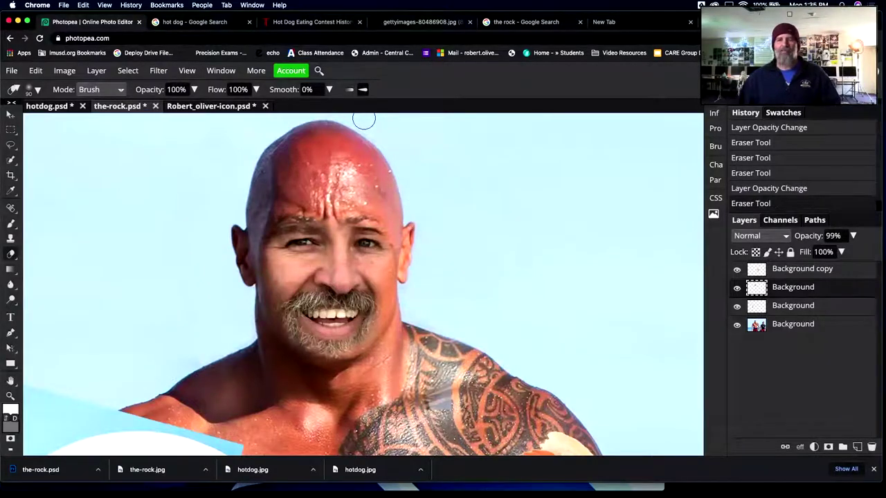